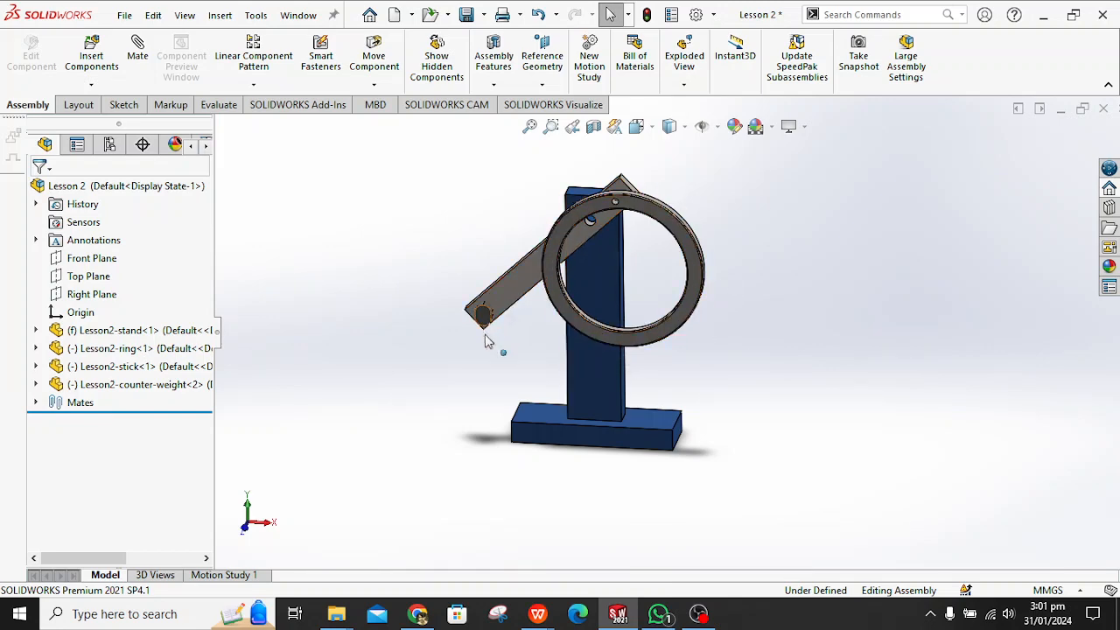
Examine the Lesson 2 assembly of stand, ring, stick and counter-weight from the front and from several angles.
{"action": "mouse_move", "coordinate": [487, 341]}
{"action": "middle_mouse_down"}
{"action": "mouse_move", "coordinate": [498, 380]}
{"action": "mouse_move", "coordinate": [480, 380]}
{"action": "mouse_move", "coordinate": [503, 273]}
{"action": "mouse_move", "coordinate": [495, 365]}
{"action": "mouse_move", "coordinate": [497, 339]}
{"action": "middle_mouse_up"}
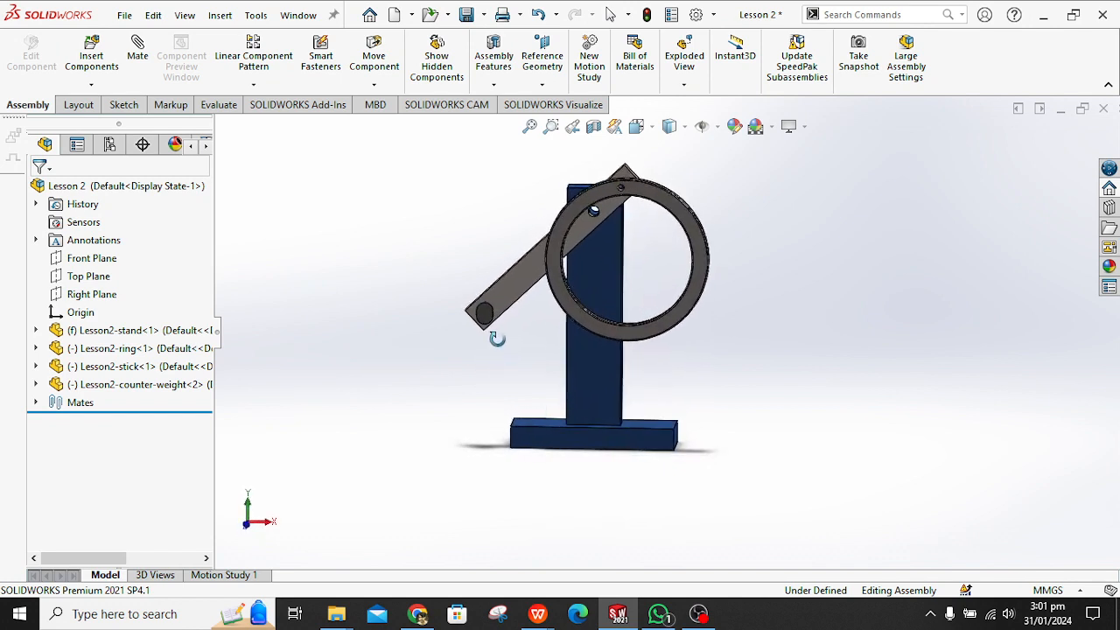
{"action": "middle_click_drag", "start_coordinate": [586, 355], "coordinate": [716, 362]}
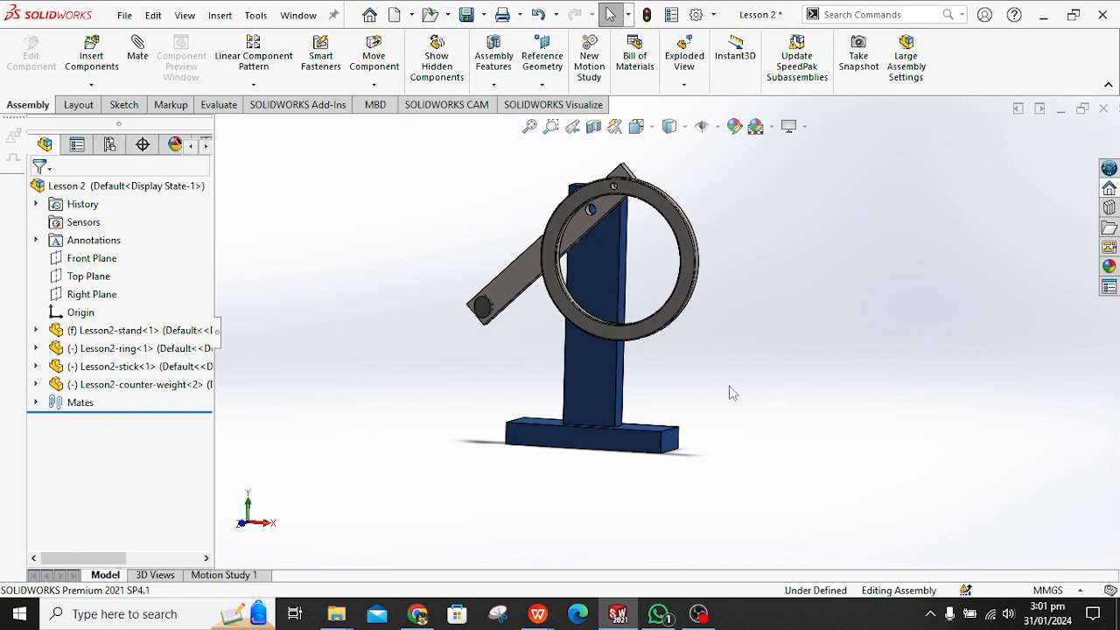
{"action": "left_click", "coordinate": [248, 524]}
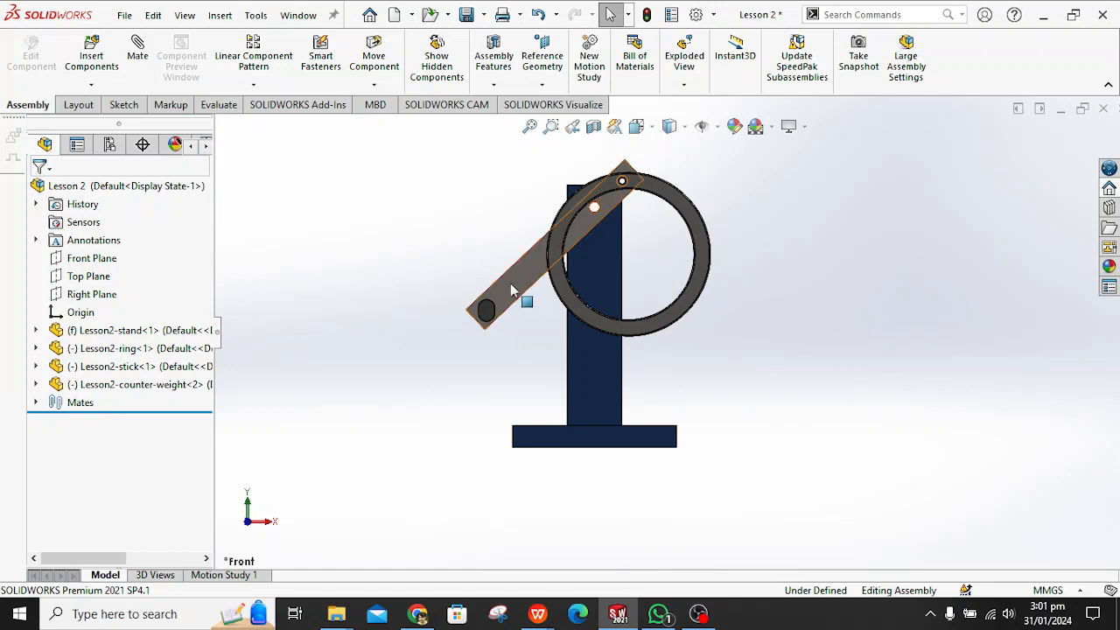
{"action": "left_click_drag", "start_coordinate": [502, 288], "coordinate": [484, 326]}
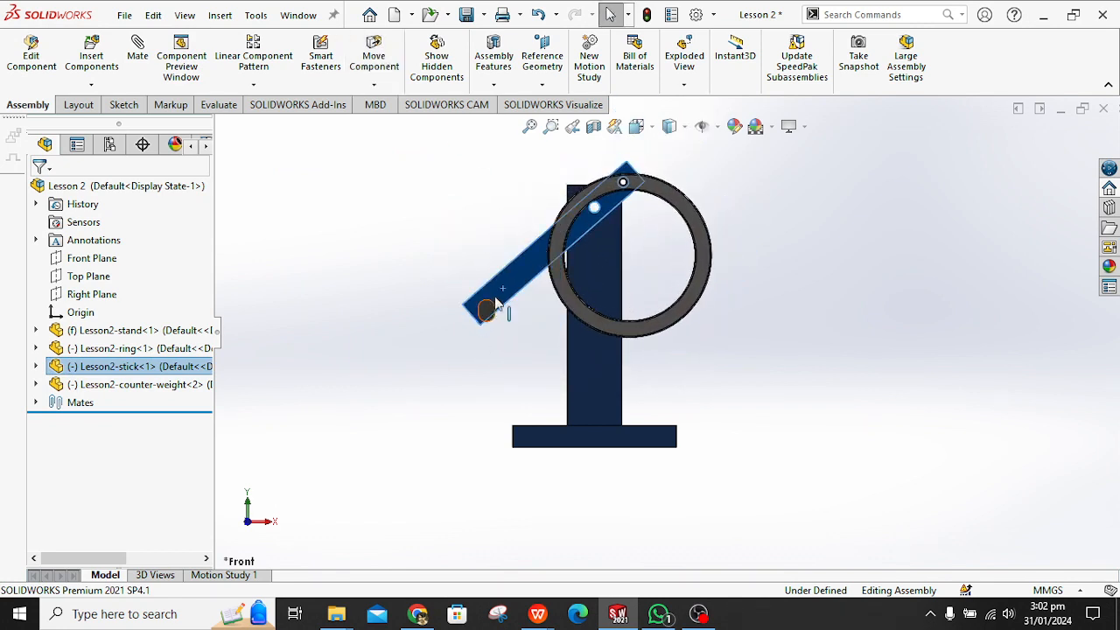
{"action": "middle_click_drag", "start_coordinate": [726, 374], "coordinate": [639, 453]}
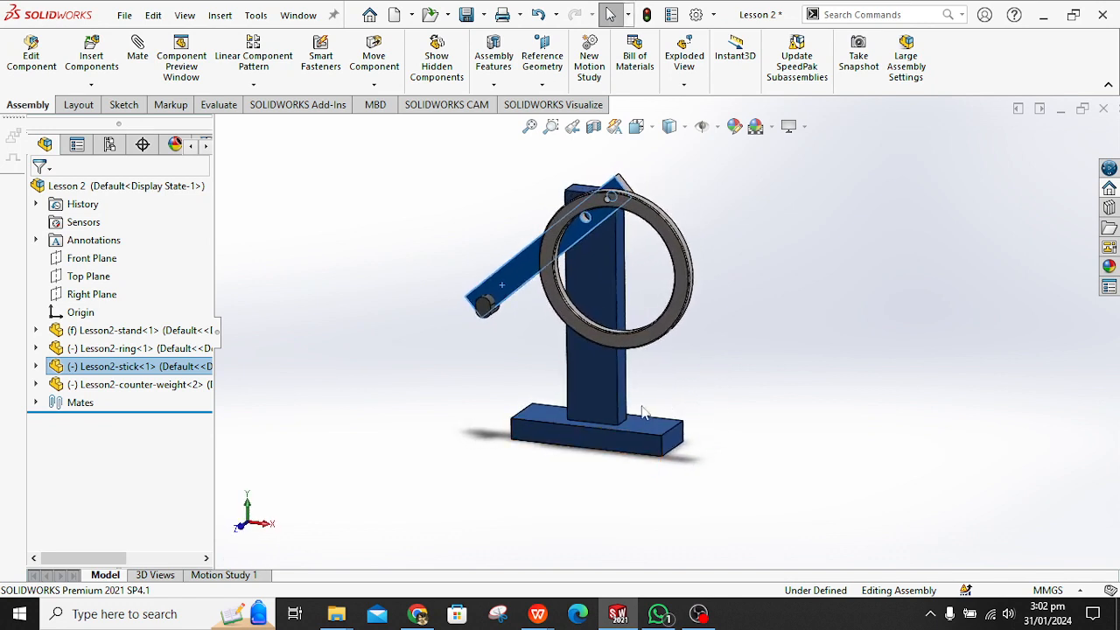
{"action": "left_click", "coordinate": [511, 286]}
{"action": "middle_click_drag", "start_coordinate": [506, 358], "coordinate": [529, 317]}
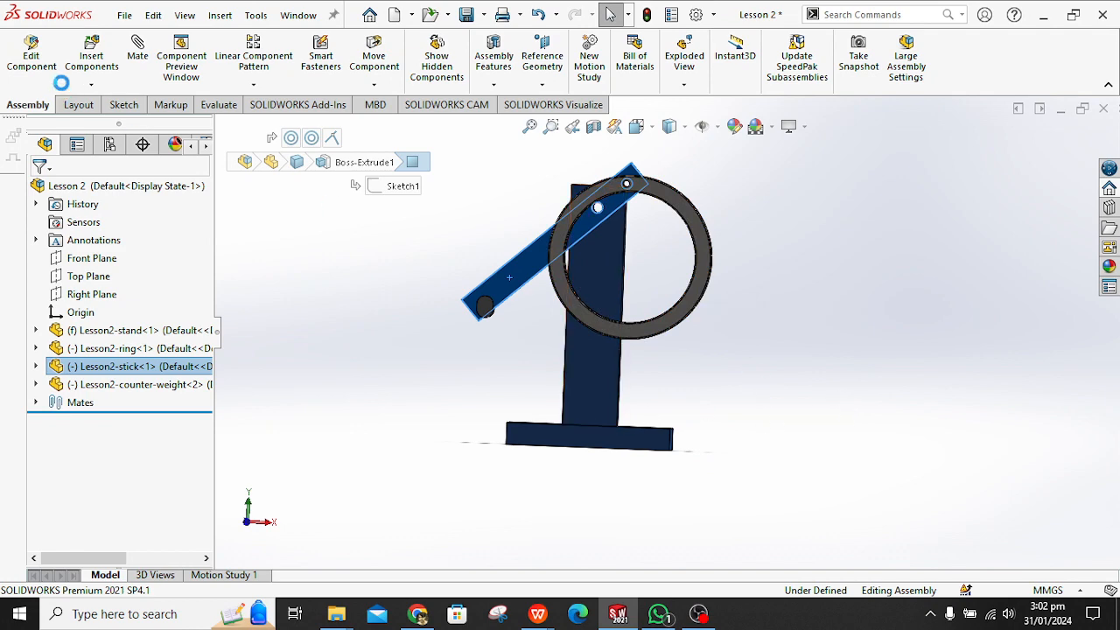
Create a new part document.
{"action": "left_click", "coordinate": [123, 14]}
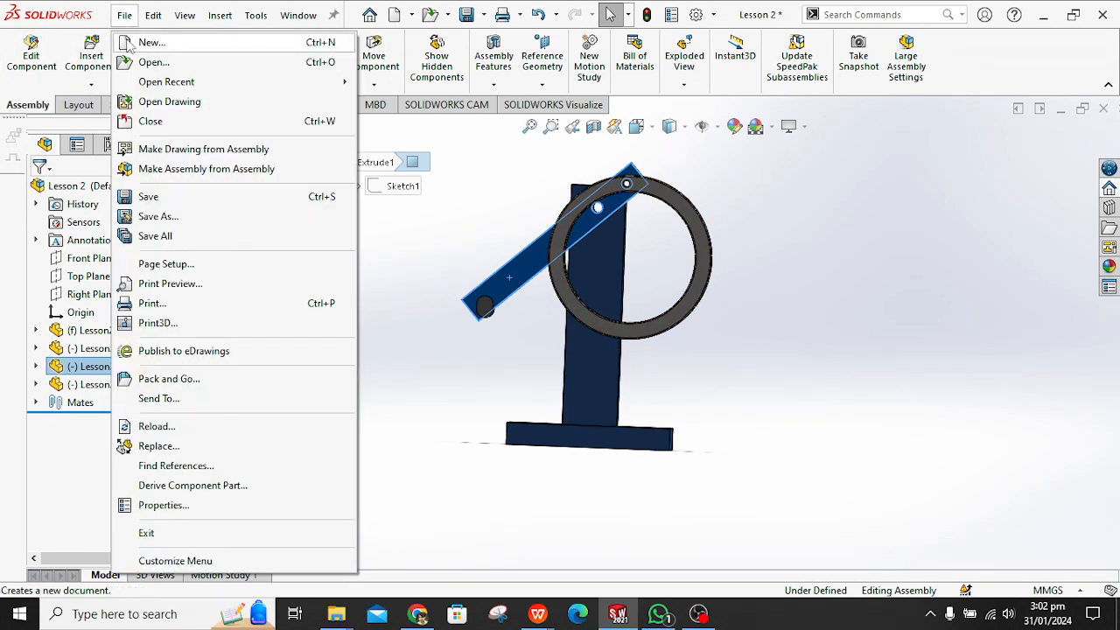
{"action": "left_click", "coordinate": [151, 42]}
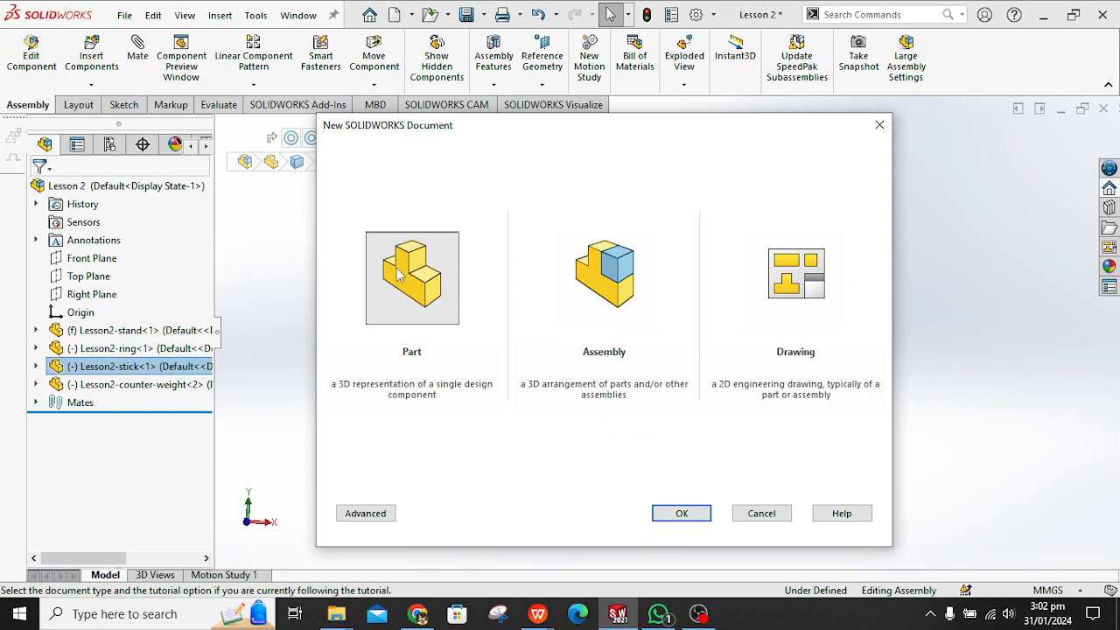
{"action": "left_click", "coordinate": [664, 517]}
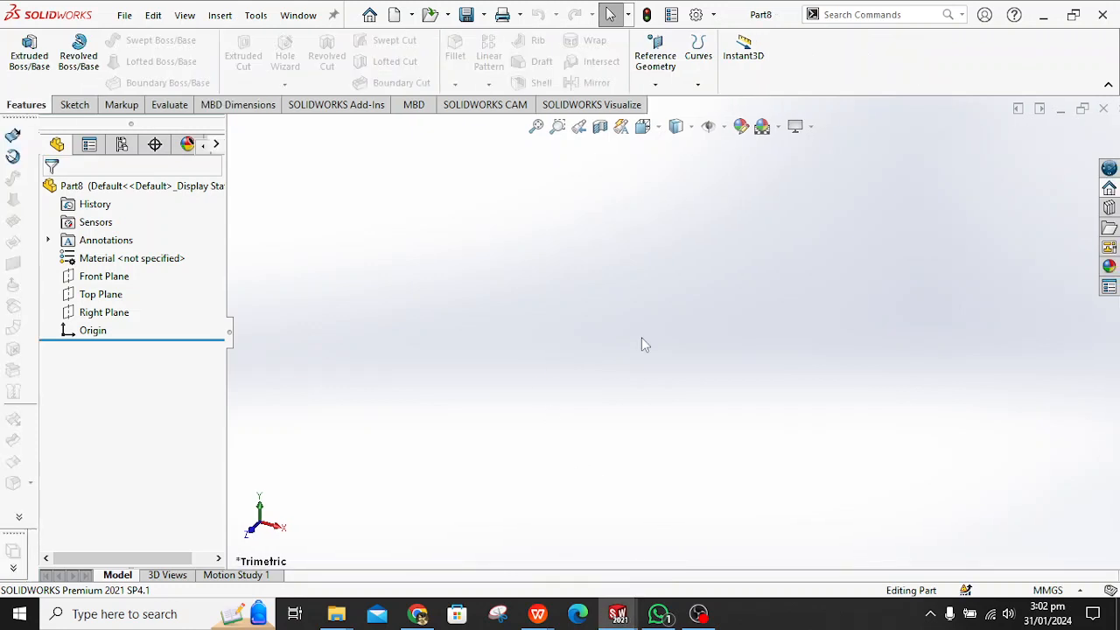
Sketch a center rectangle about 131 by 67 mm on the Top Plane, centred on the origin.
{"action": "left_click", "coordinate": [107, 297]}
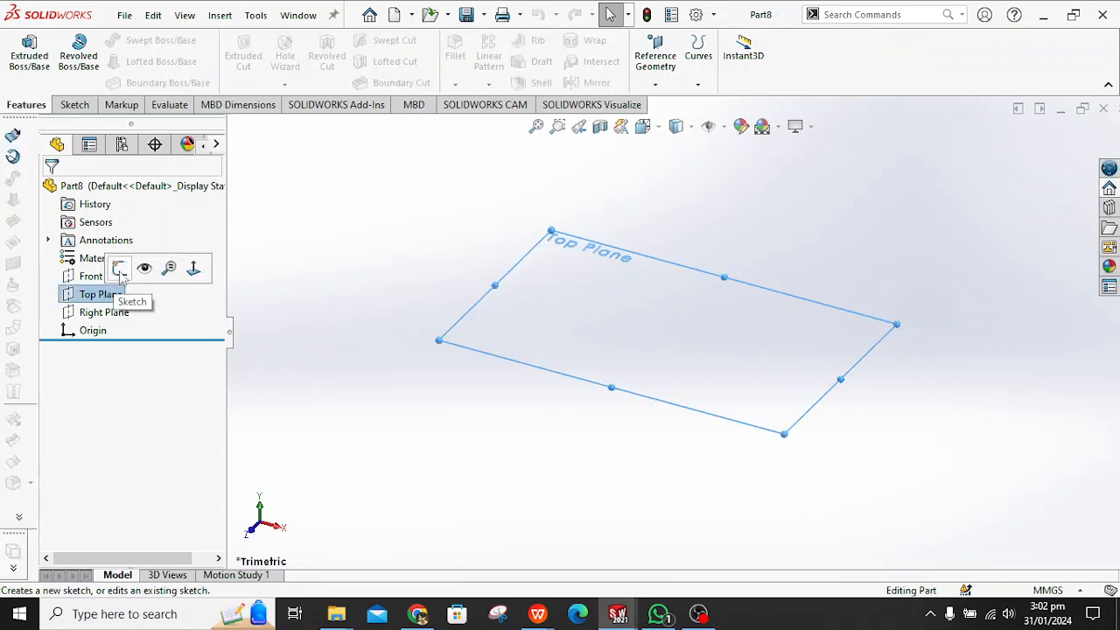
{"action": "left_click", "coordinate": [119, 267]}
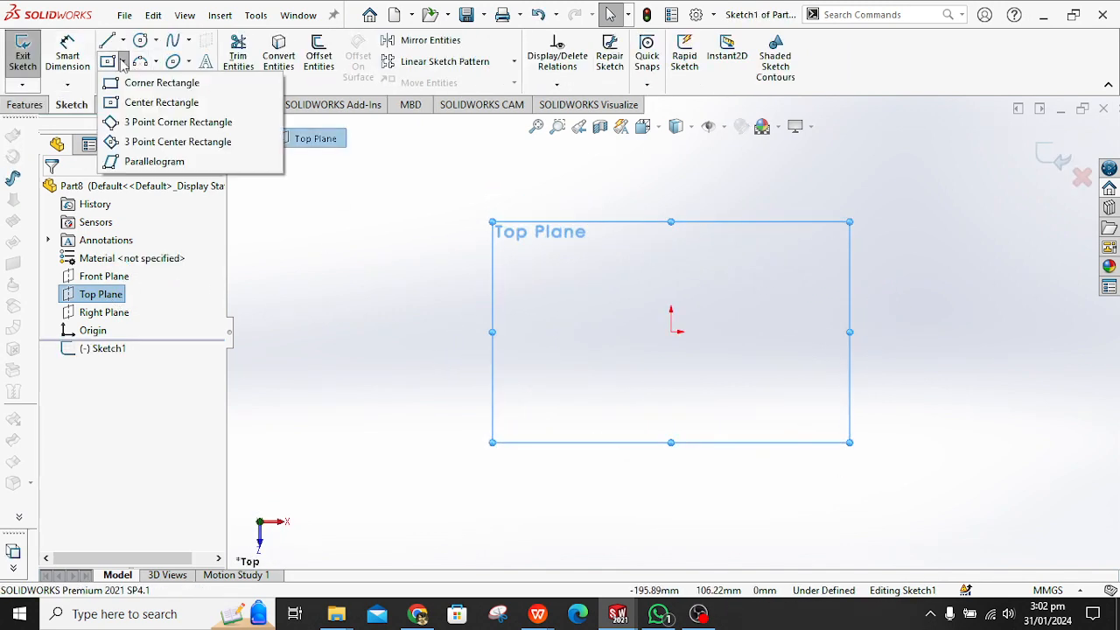
{"action": "left_click", "coordinate": [123, 61]}
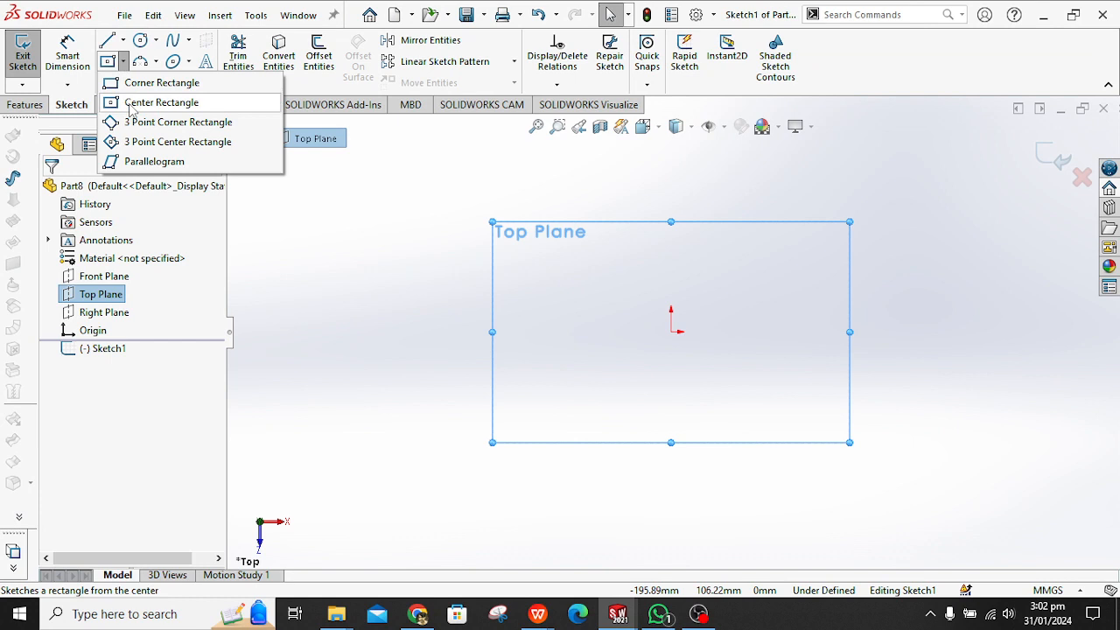
{"action": "left_click", "coordinate": [132, 104]}
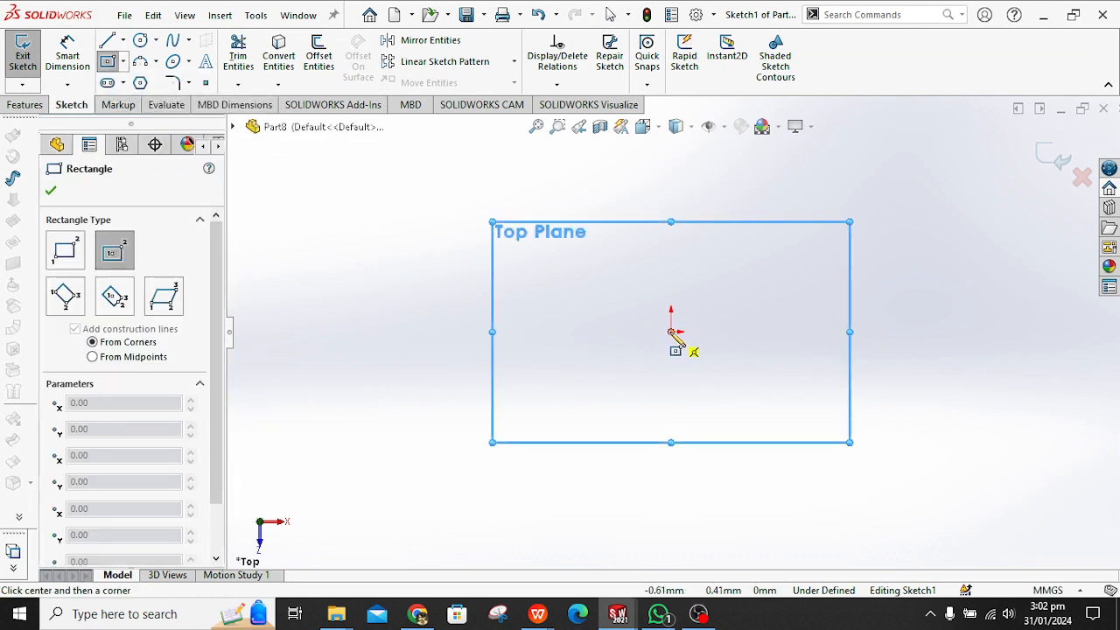
{"action": "left_click", "coordinate": [671, 332]}
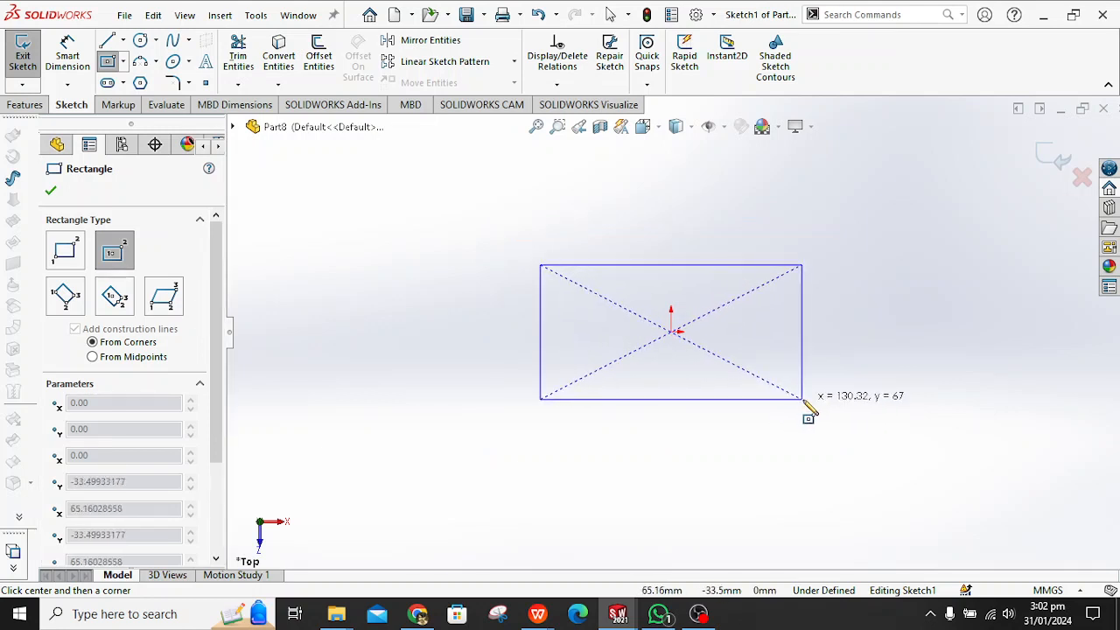
{"action": "left_click", "coordinate": [803, 400]}
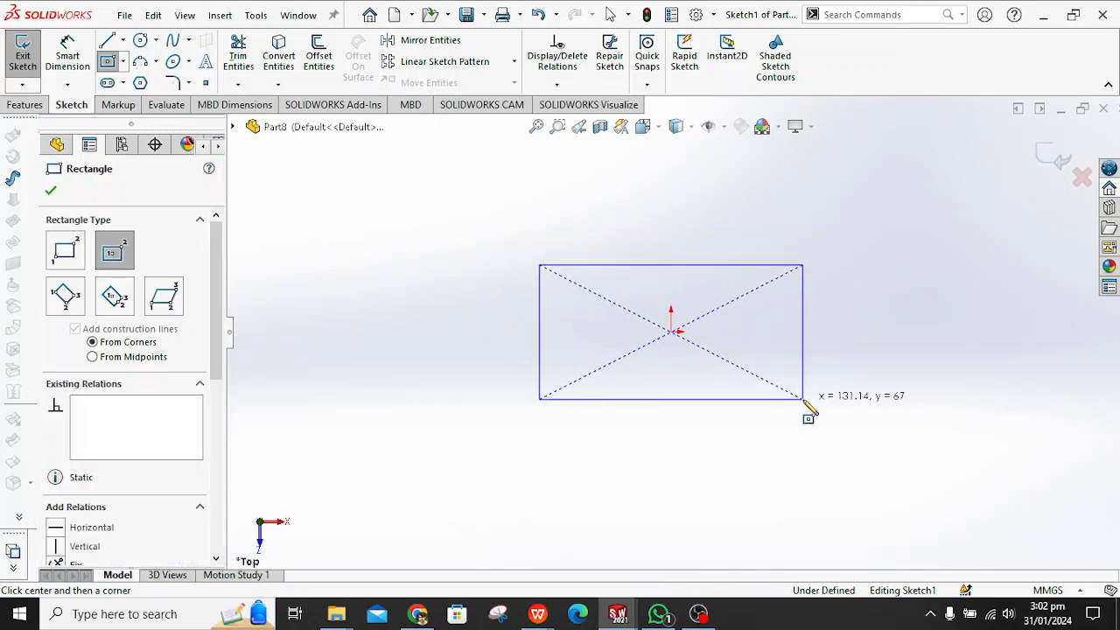
Dimension the rectangle to 150 mm horizontally and 50 mm vertically.
{"action": "left_click", "coordinate": [68, 57]}
{"action": "left_click", "coordinate": [668, 400]}
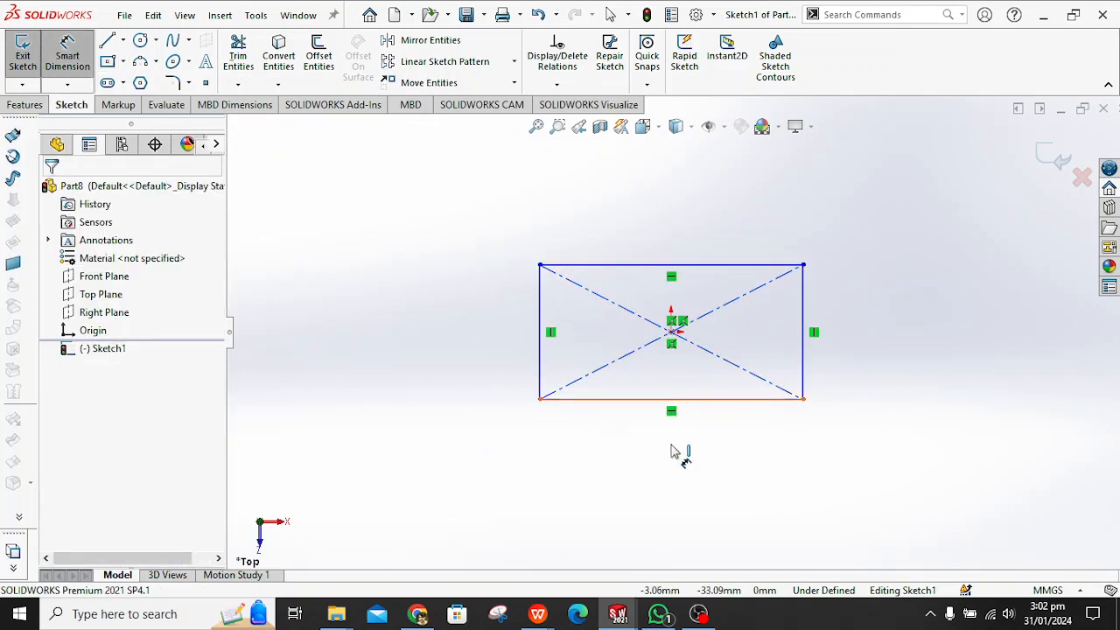
{"action": "left_click", "coordinate": [672, 450]}
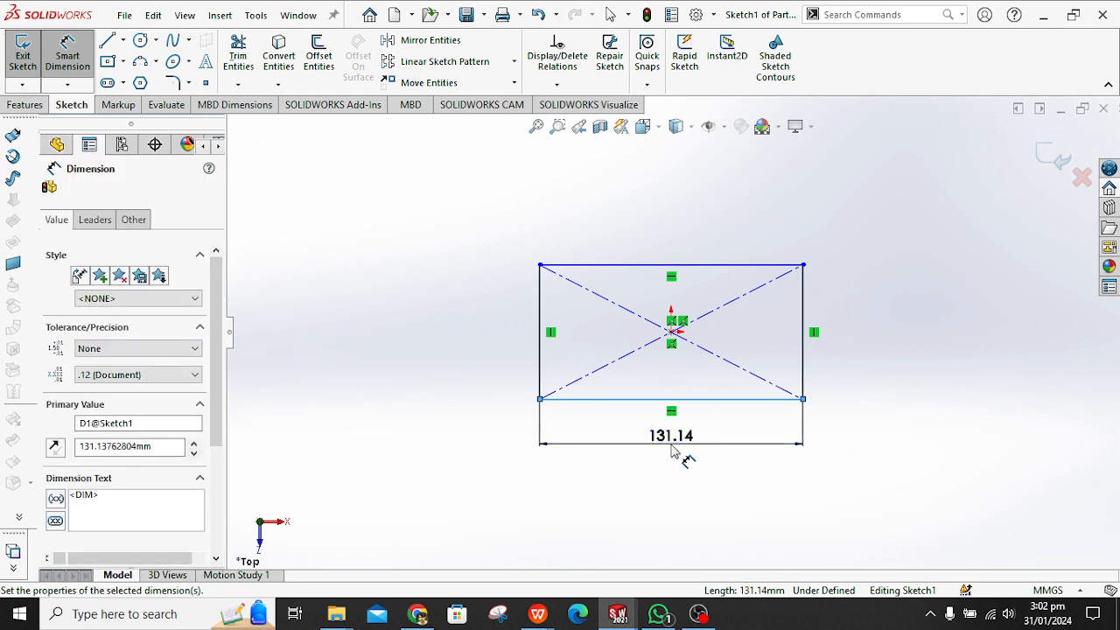
{"action": "type", "text": "150"}
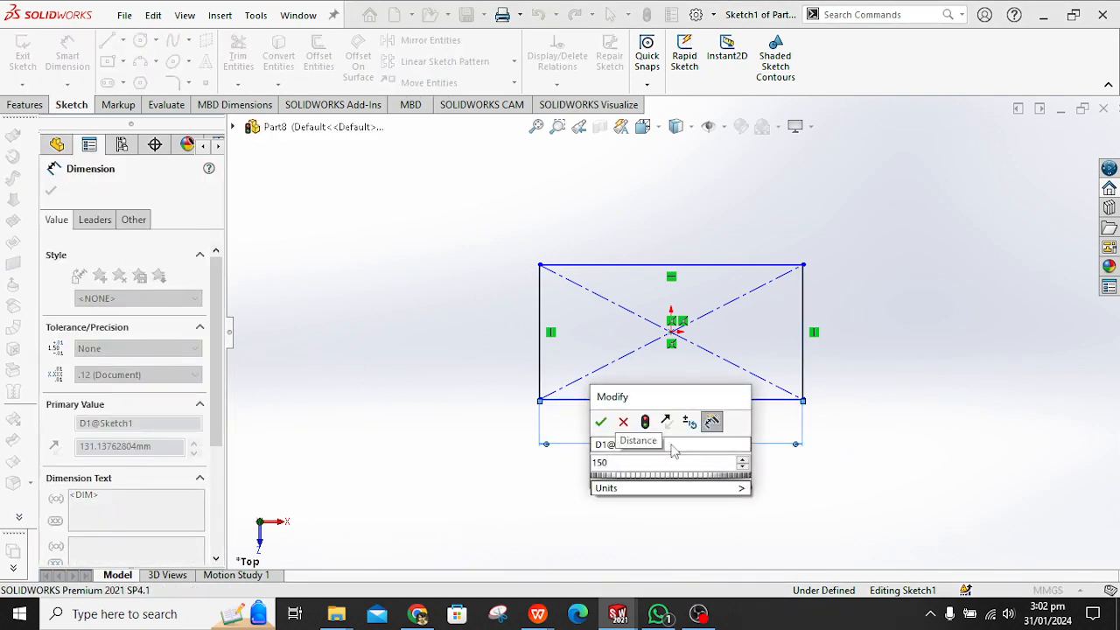
{"action": "key", "text": "Return"}
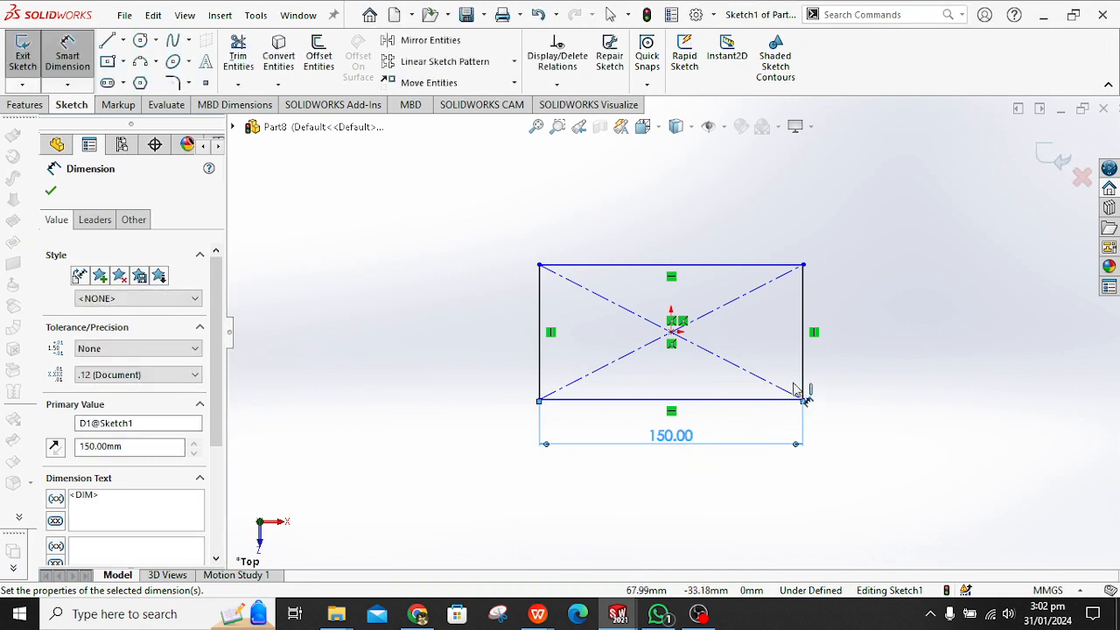
{"action": "left_click", "coordinate": [803, 380]}
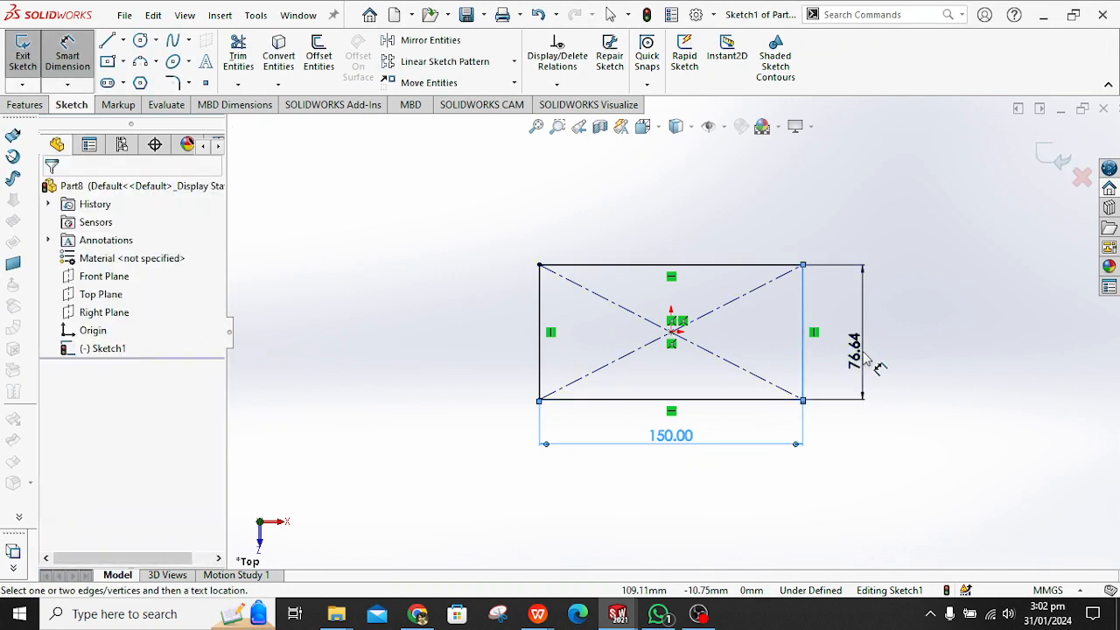
{"action": "left_click", "coordinate": [875, 364]}
{"action": "type", "text": "5"}
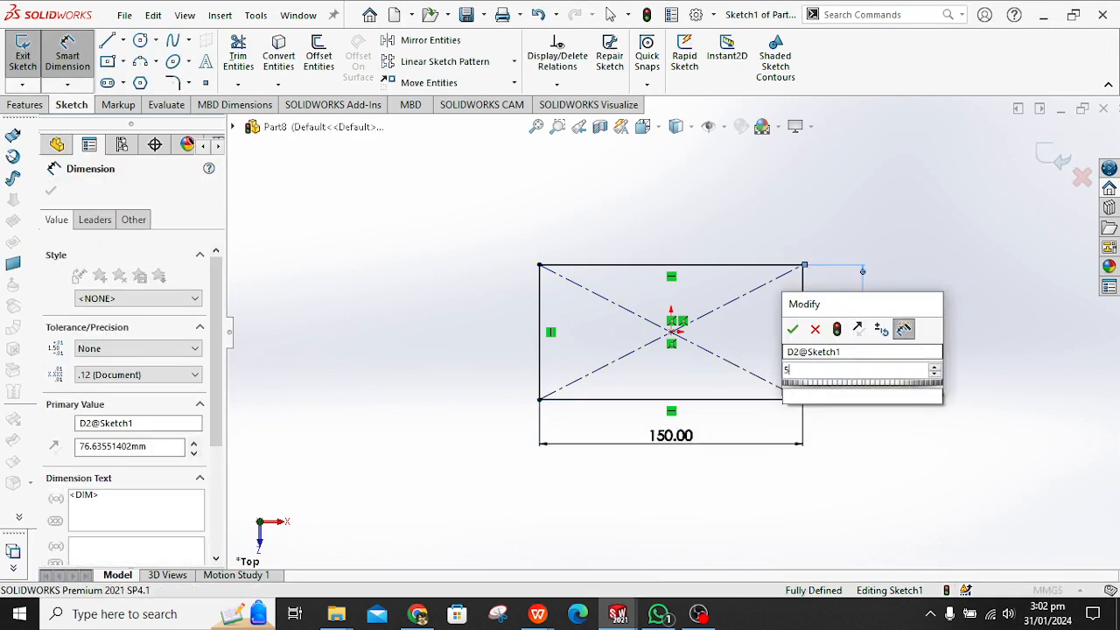
{"action": "type", "text": "0"}
{"action": "key", "text": "Return"}
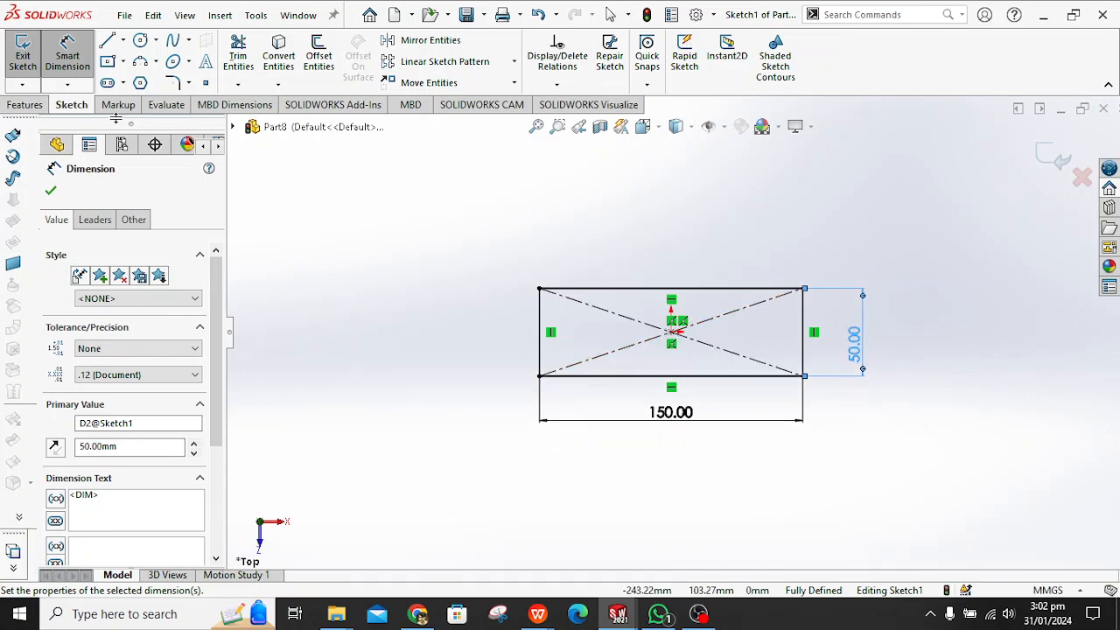
Extrude the rectangle as a blind boss 10 mm deep to form the base plate.
{"action": "left_click", "coordinate": [14, 109]}
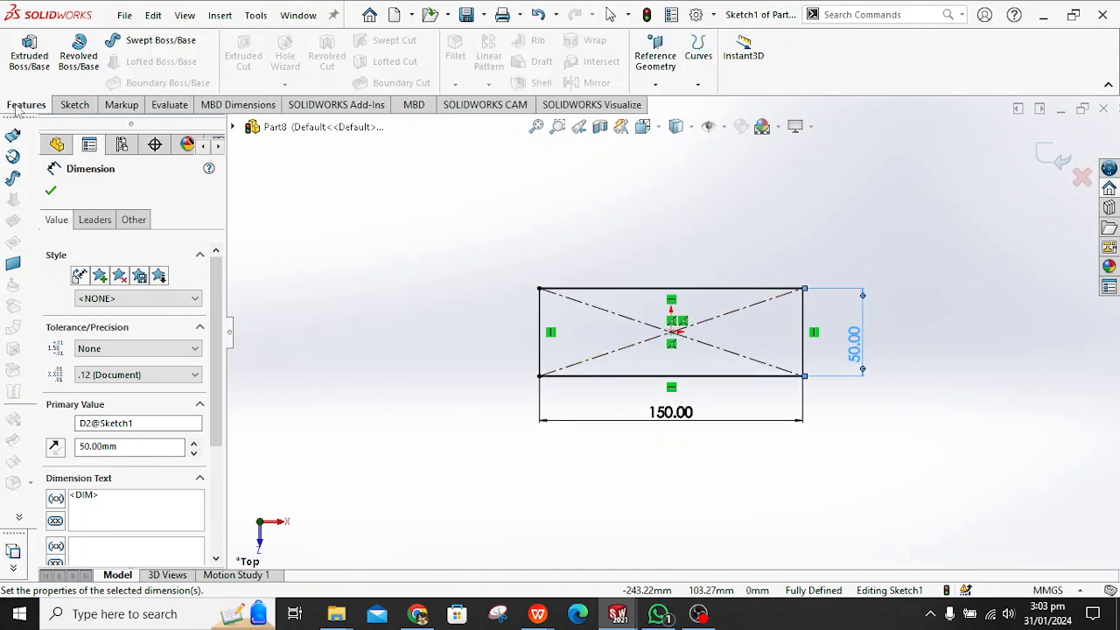
{"action": "left_click", "coordinate": [35, 56]}
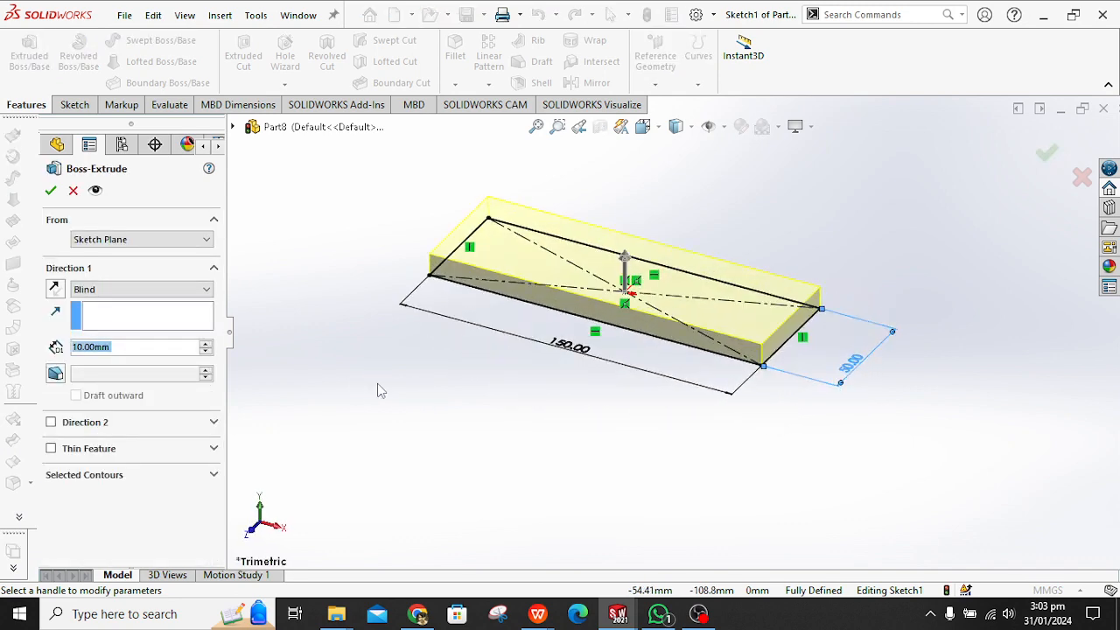
{"action": "left_click", "coordinate": [50, 192]}
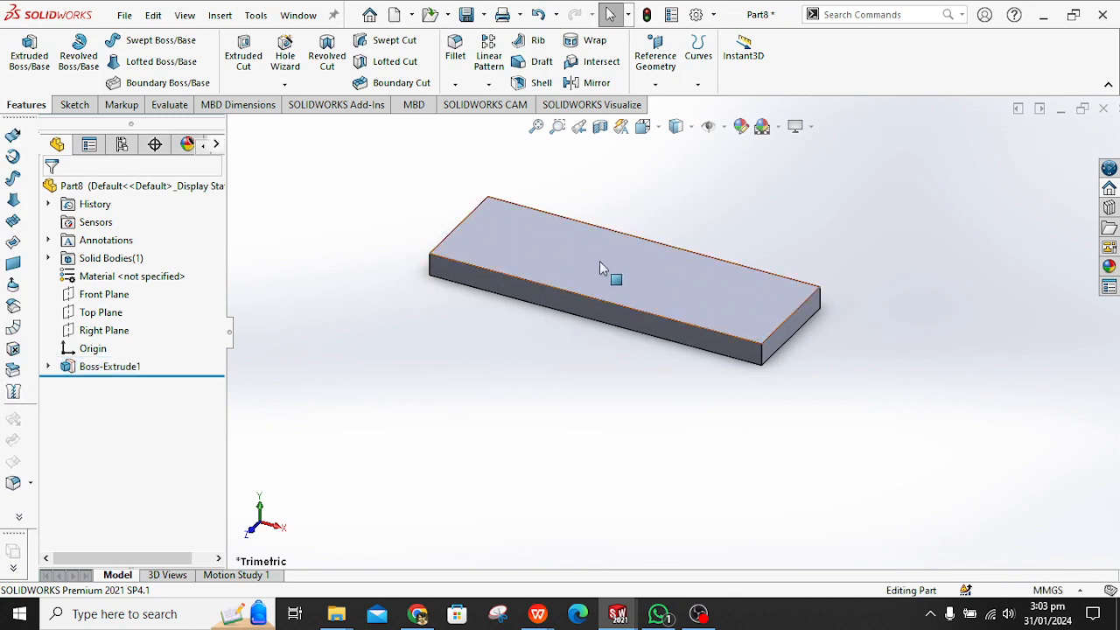
Start a new sketch on the top face of the base plate.
{"action": "scroll", "coordinate": [531, 324], "scroll_direction": "up", "scroll_amount": 2}
{"action": "scroll", "coordinate": [633, 250], "scroll_direction": "down", "scroll_amount": 3}
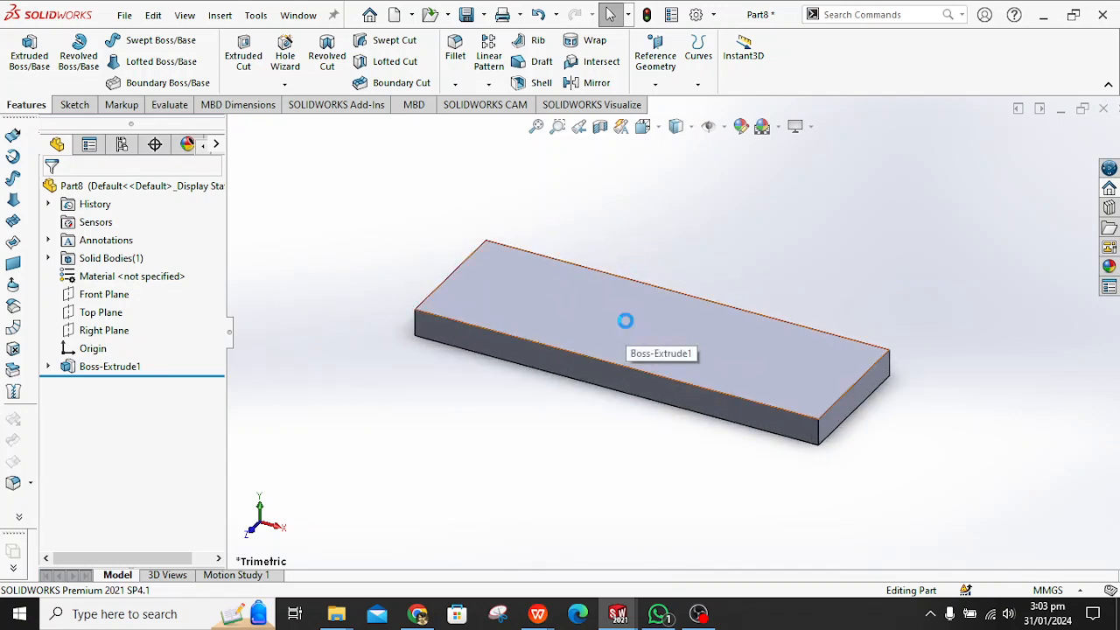
{"action": "left_click", "coordinate": [598, 328]}
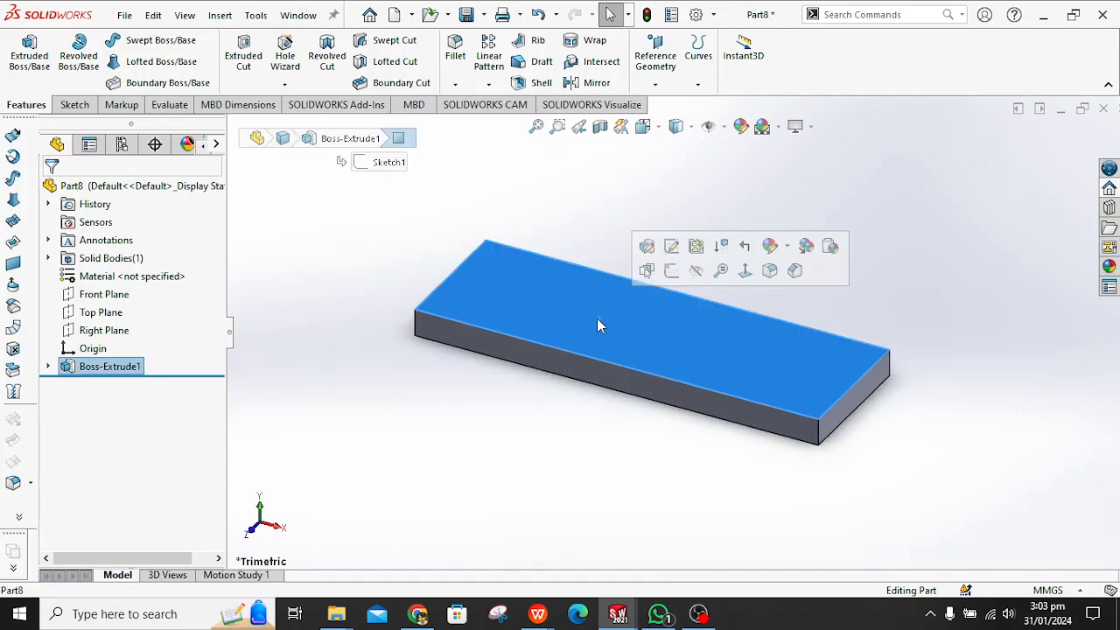
{"action": "left_click", "coordinate": [493, 445]}
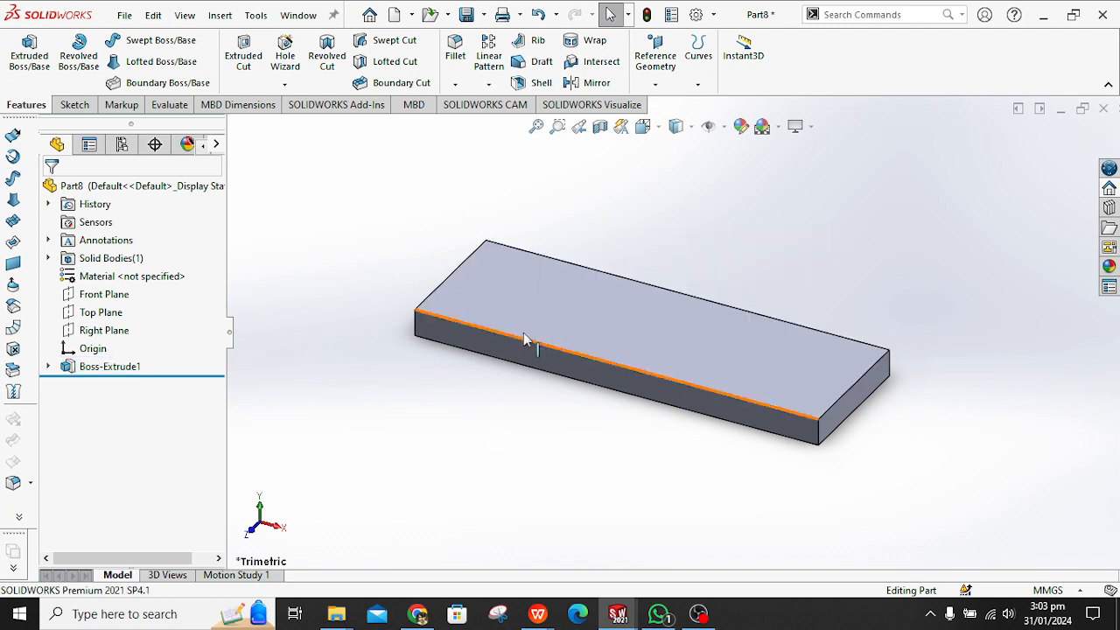
{"action": "left_click", "coordinate": [592, 317]}
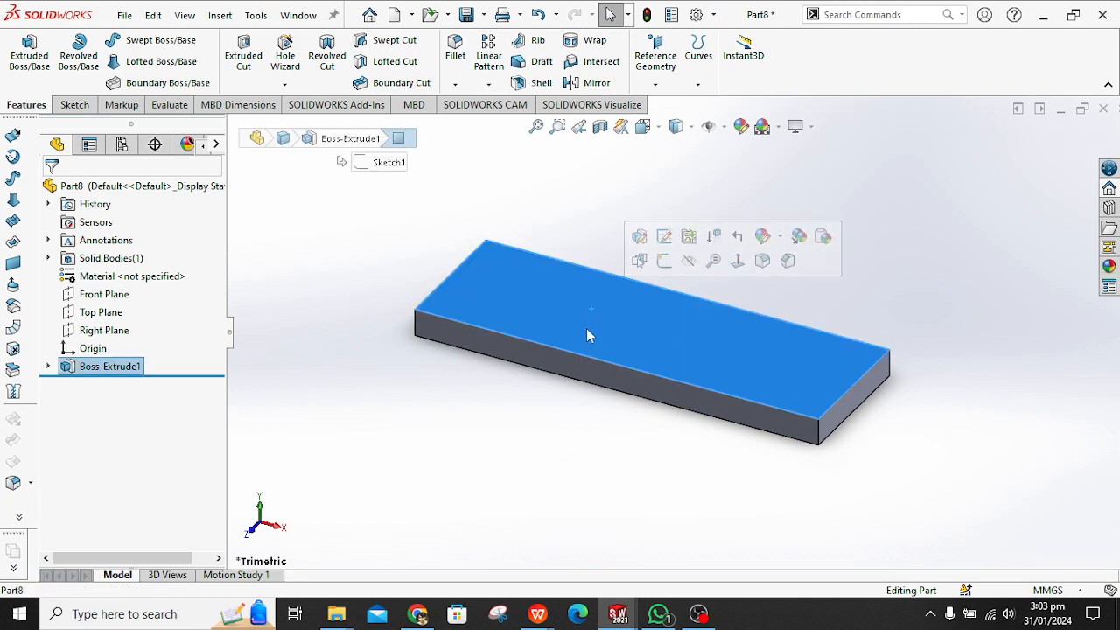
{"action": "left_click", "coordinate": [520, 415]}
{"action": "left_click", "coordinate": [594, 319]}
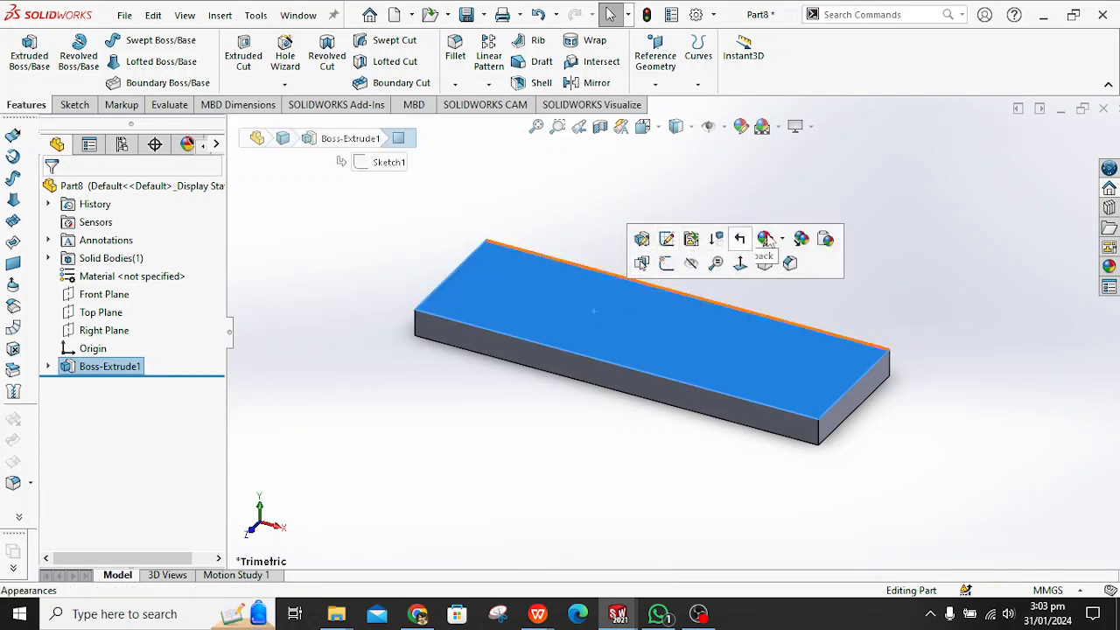
{"action": "left_click", "coordinate": [667, 265]}
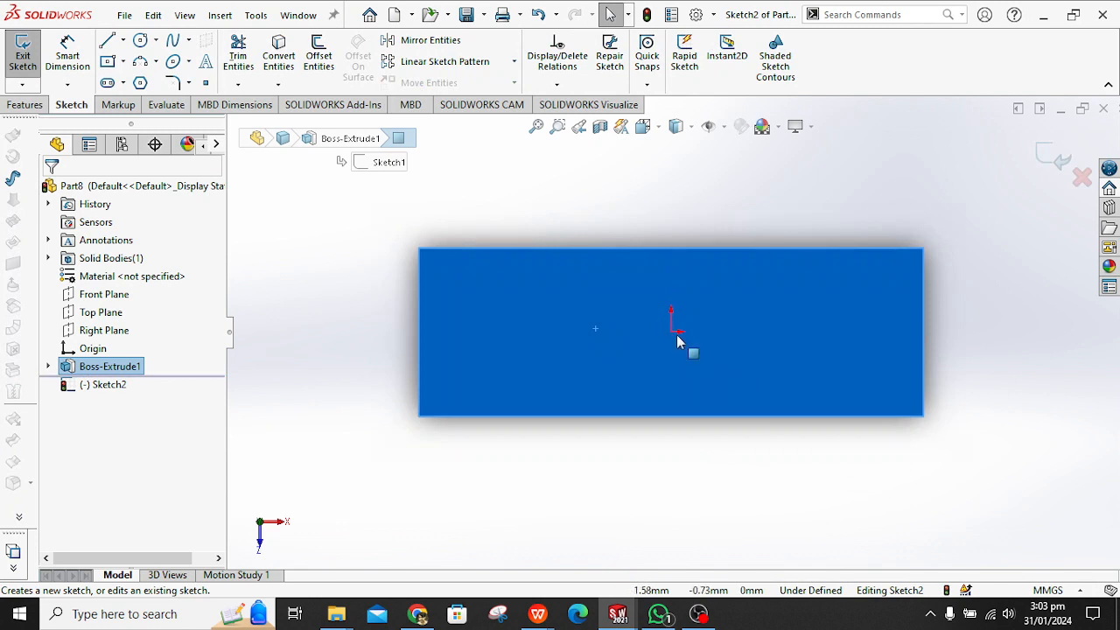
Draw a center rectangle about 72 by 21 mm on the plate's top face, centred on the origin.
{"action": "left_click", "coordinate": [123, 62]}
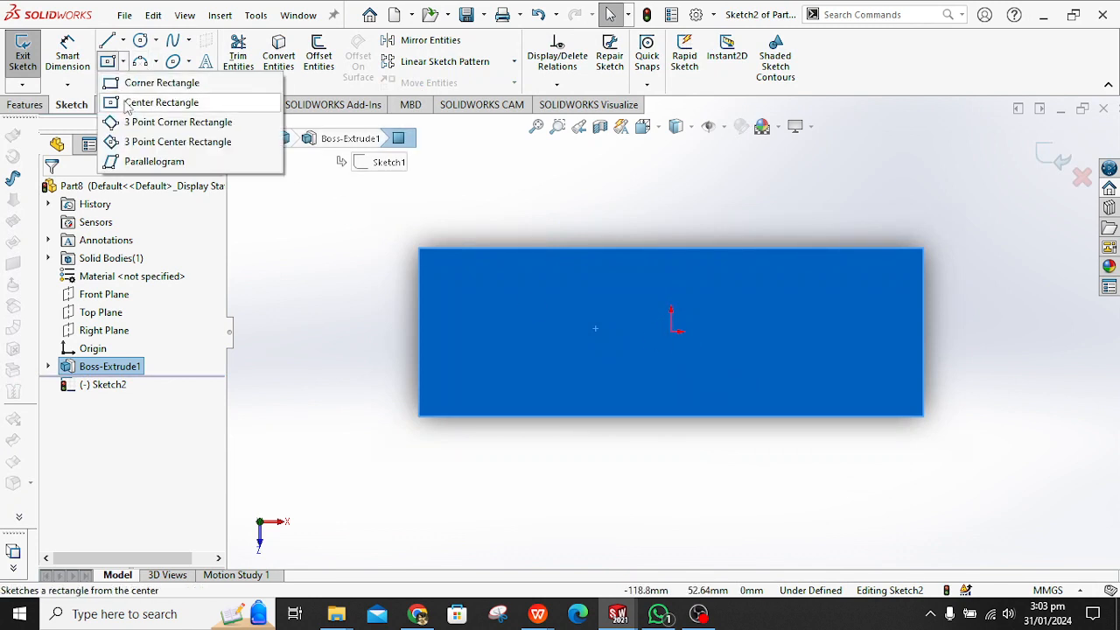
{"action": "left_click", "coordinate": [129, 104]}
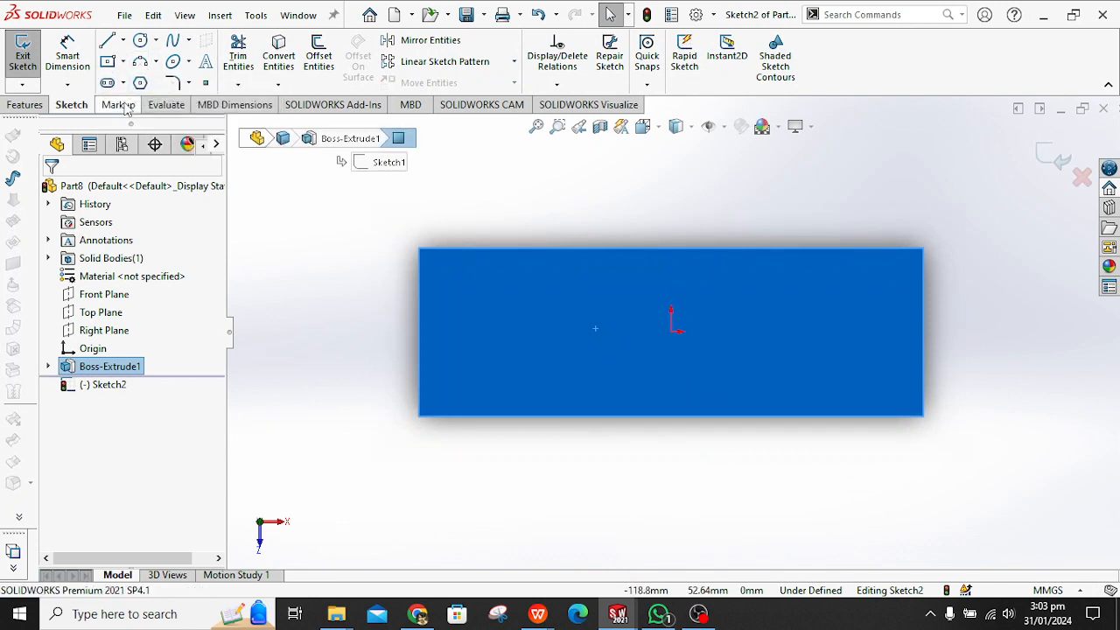
{"action": "left_click", "coordinate": [672, 333]}
{"action": "left_click", "coordinate": [792, 366]}
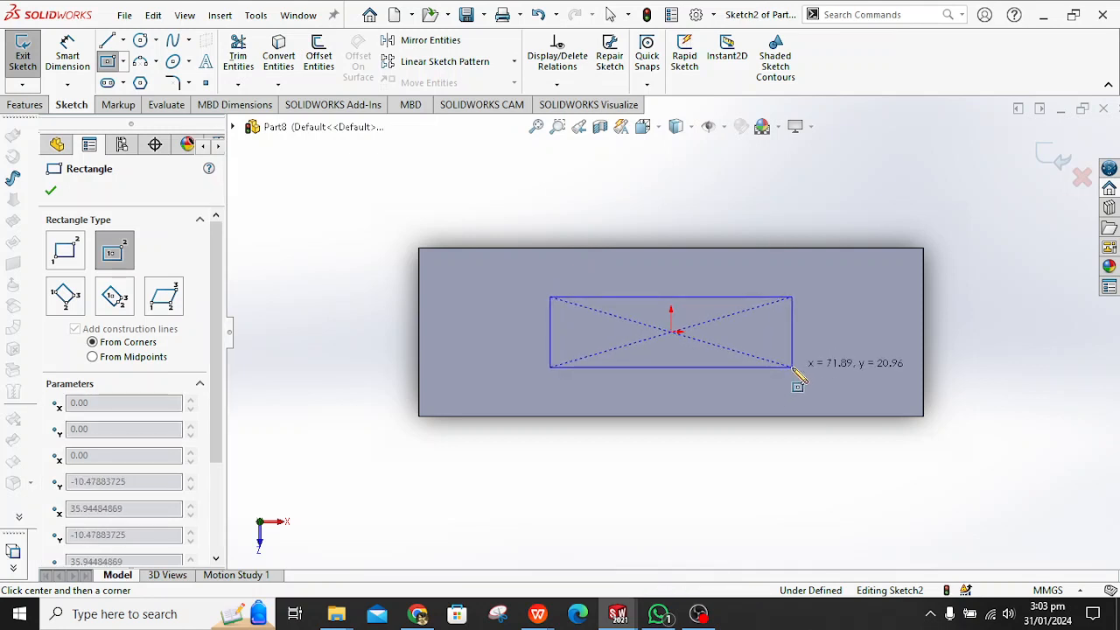
Dimension the center rectangle on the plate's top face to 50 mm horizontally and 20 mm vertically.
{"action": "left_click", "coordinate": [68, 55]}
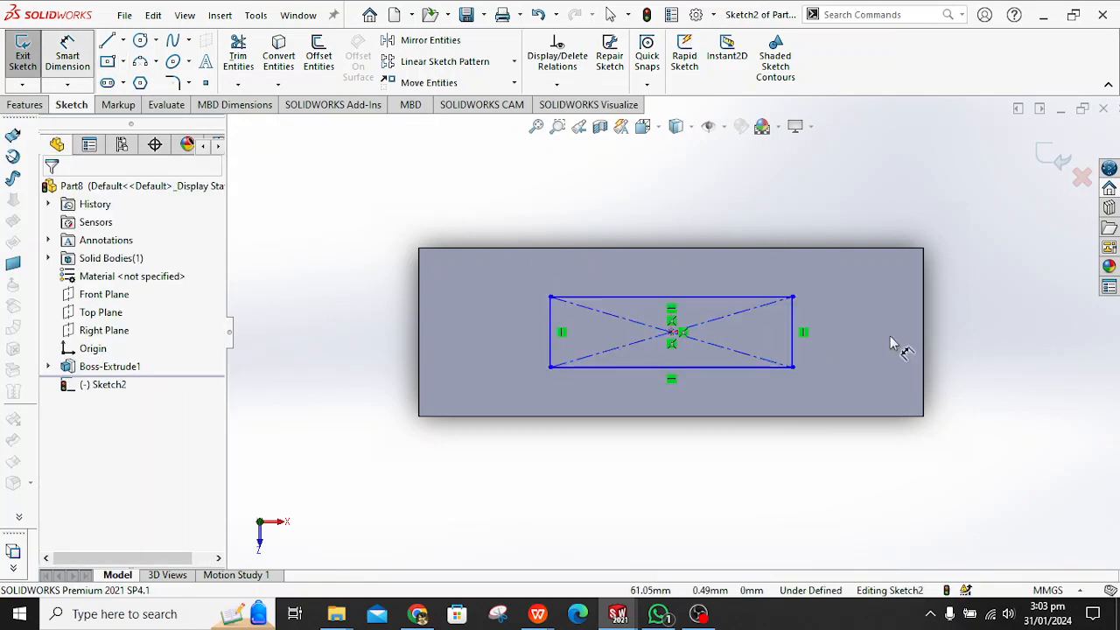
{"action": "left_click", "coordinate": [723, 367]}
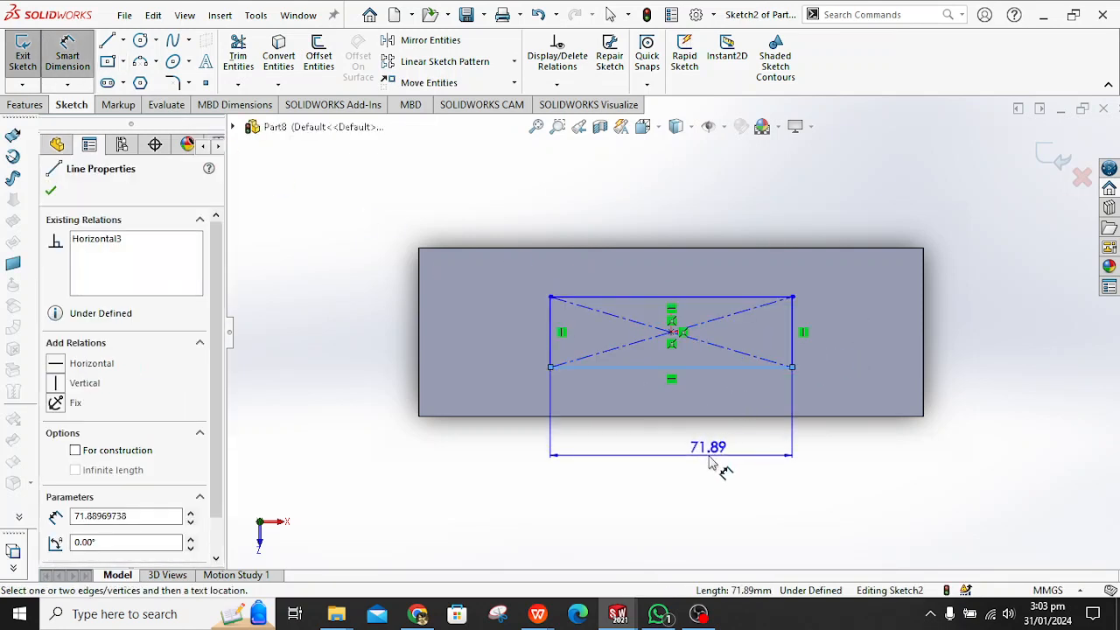
{"action": "left_click", "coordinate": [712, 457]}
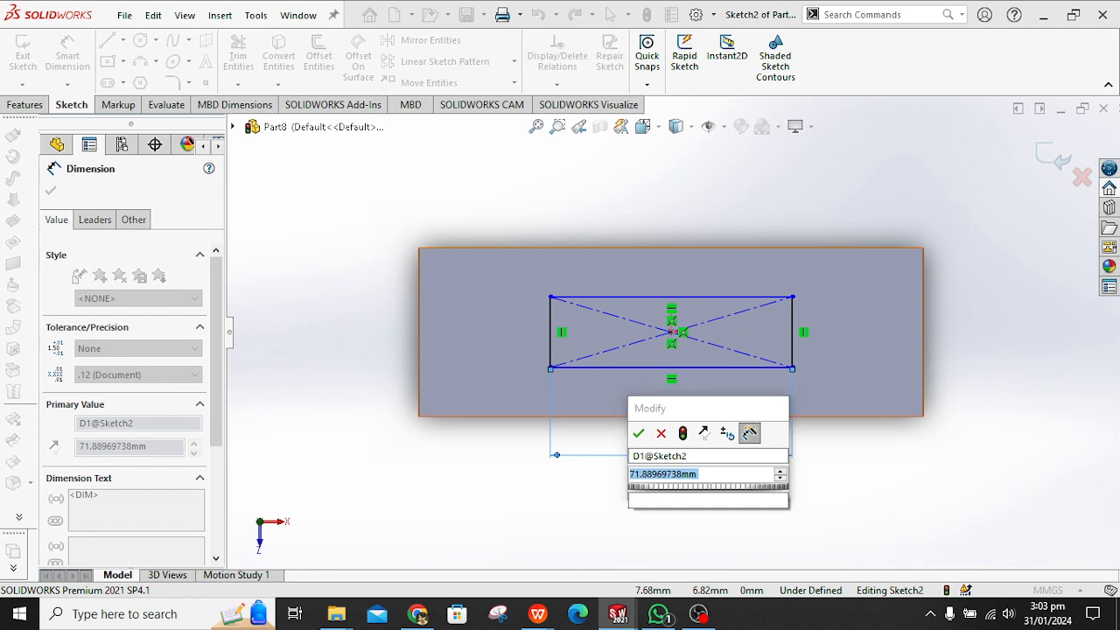
{"action": "type", "text": "50"}
{"action": "key", "text": "Return"}
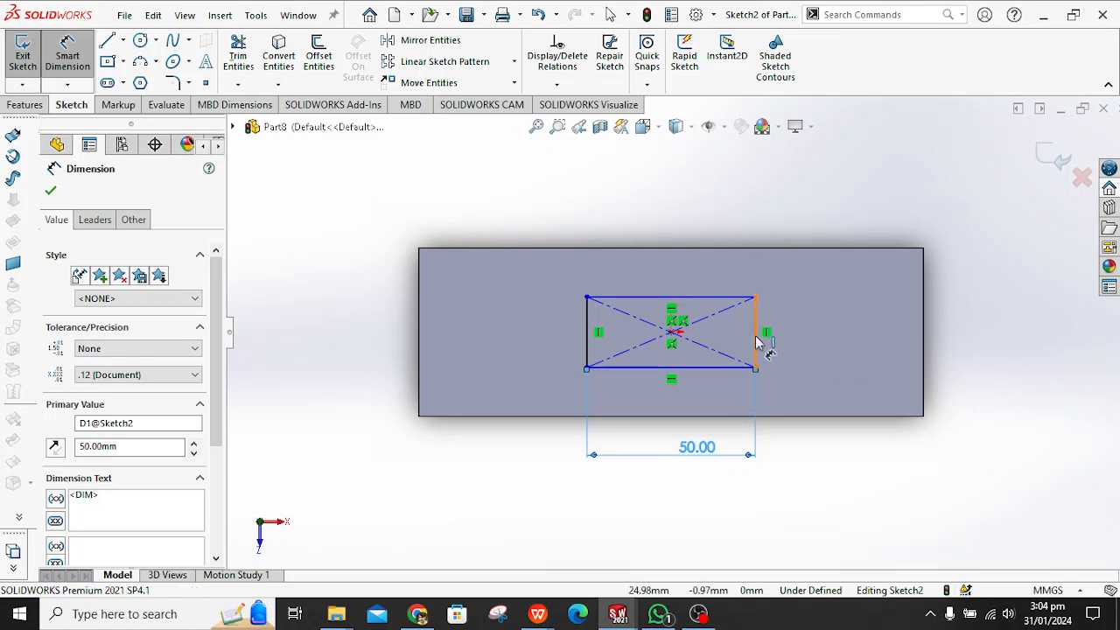
{"action": "left_click", "coordinate": [795, 341]}
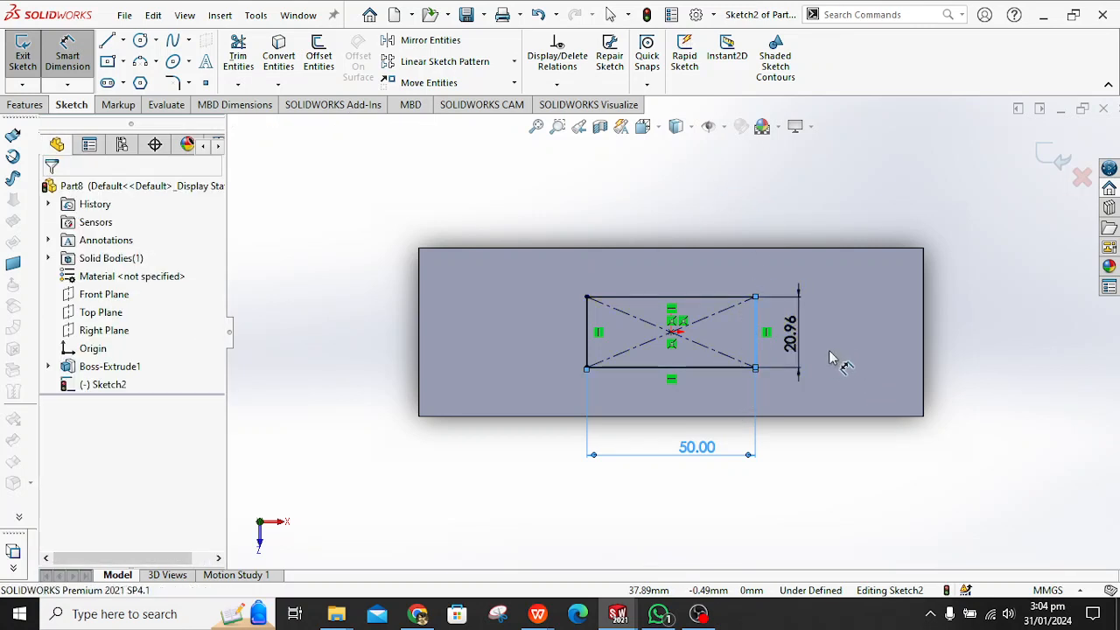
{"action": "left_click", "coordinate": [833, 358]}
{"action": "type", "text": "30"}
{"action": "key", "text": "Return"}
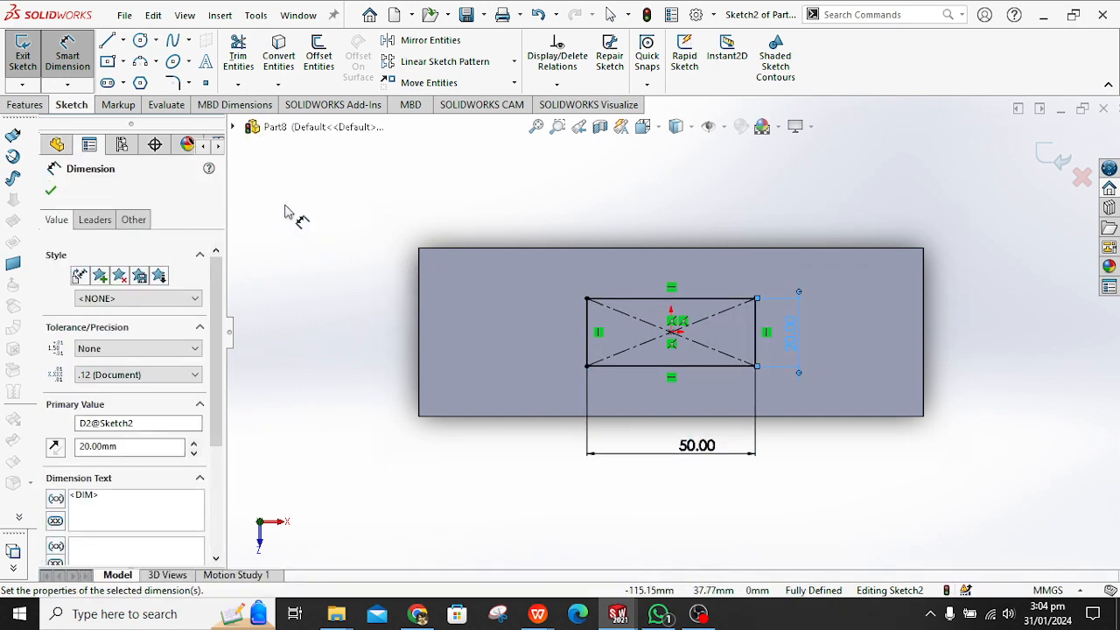
Extrude the 50 by 20 mm rectangle upward as a blind boss 220 mm high to form the upright.
{"action": "left_click", "coordinate": [27, 104]}
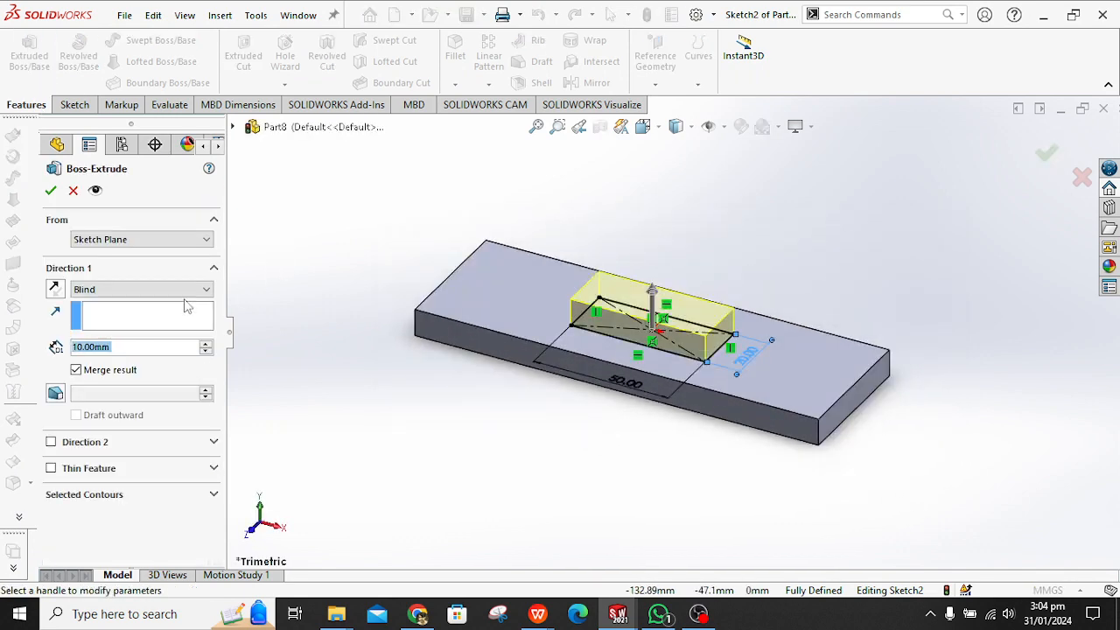
{"action": "type", "text": "220"}
{"action": "key", "text": "Return"}
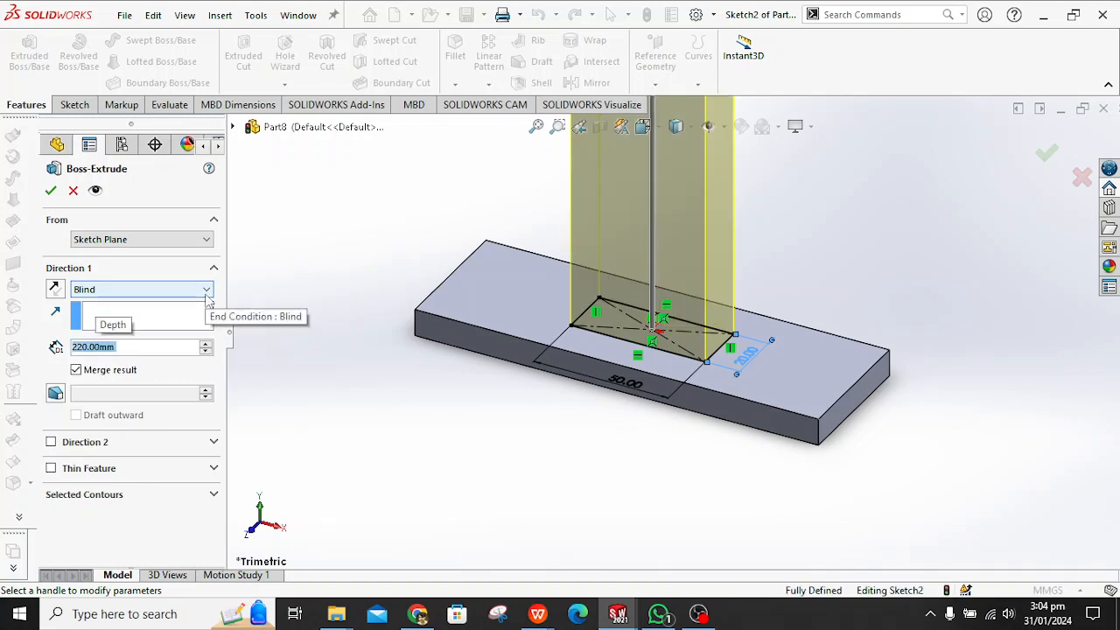
{"action": "scroll", "coordinate": [831, 190], "scroll_direction": "up", "scroll_amount": 5}
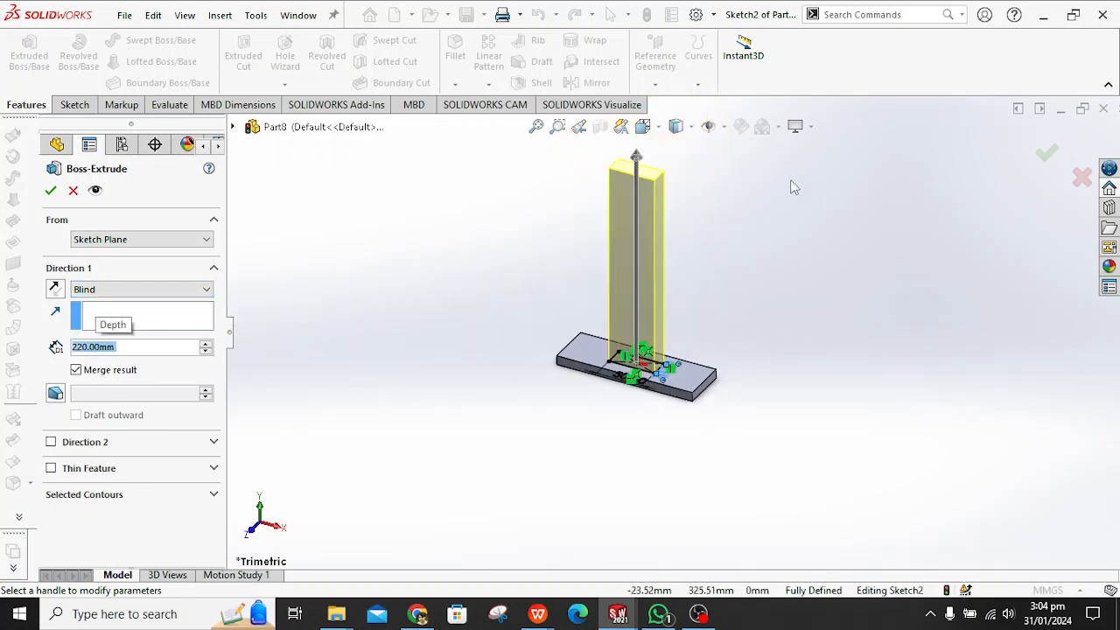
{"action": "scroll", "coordinate": [793, 187], "scroll_direction": "down", "scroll_amount": 1}
{"action": "left_click", "coordinate": [50, 192]}
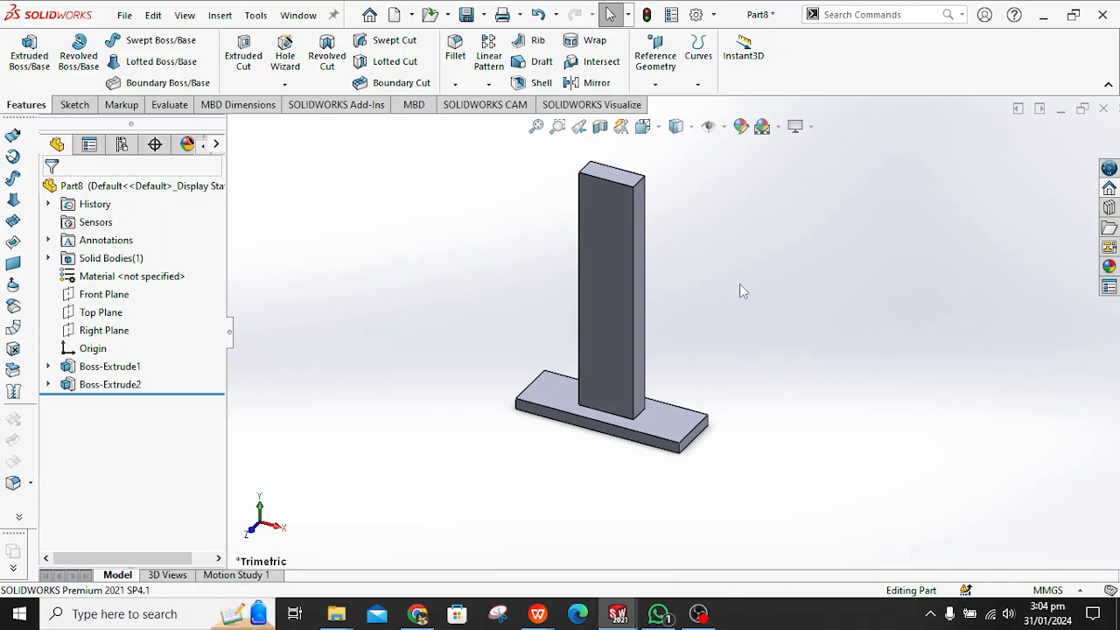
Start a new sketch on the broad front face of the upright.
{"action": "left_click", "coordinate": [606, 232]}
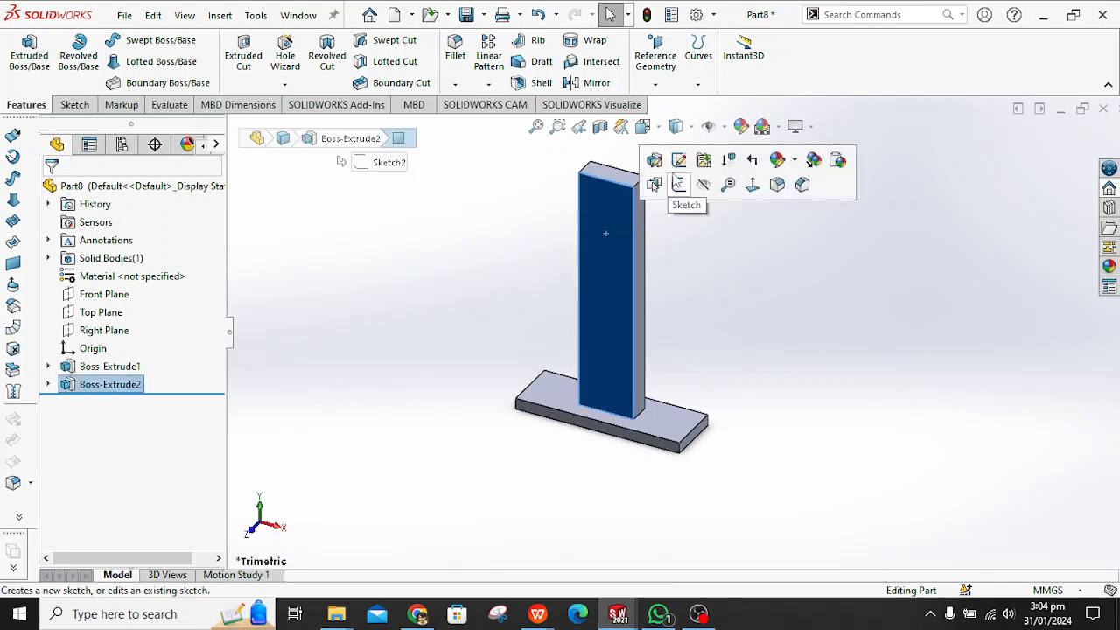
{"action": "left_click", "coordinate": [762, 317]}
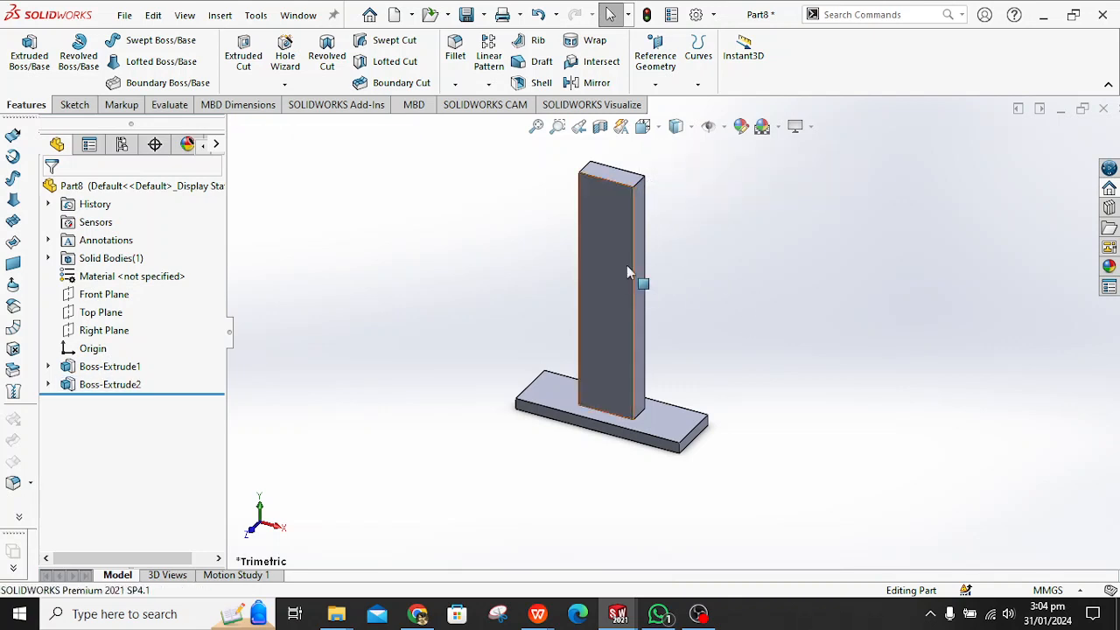
{"action": "left_click", "coordinate": [605, 216]}
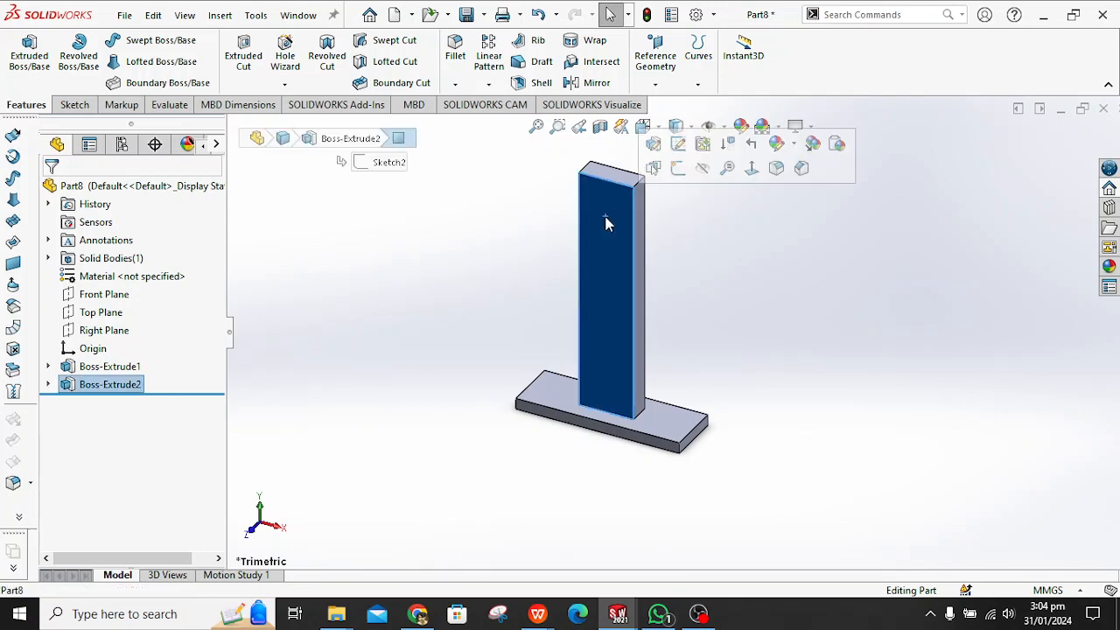
{"action": "left_click", "coordinate": [677, 170]}
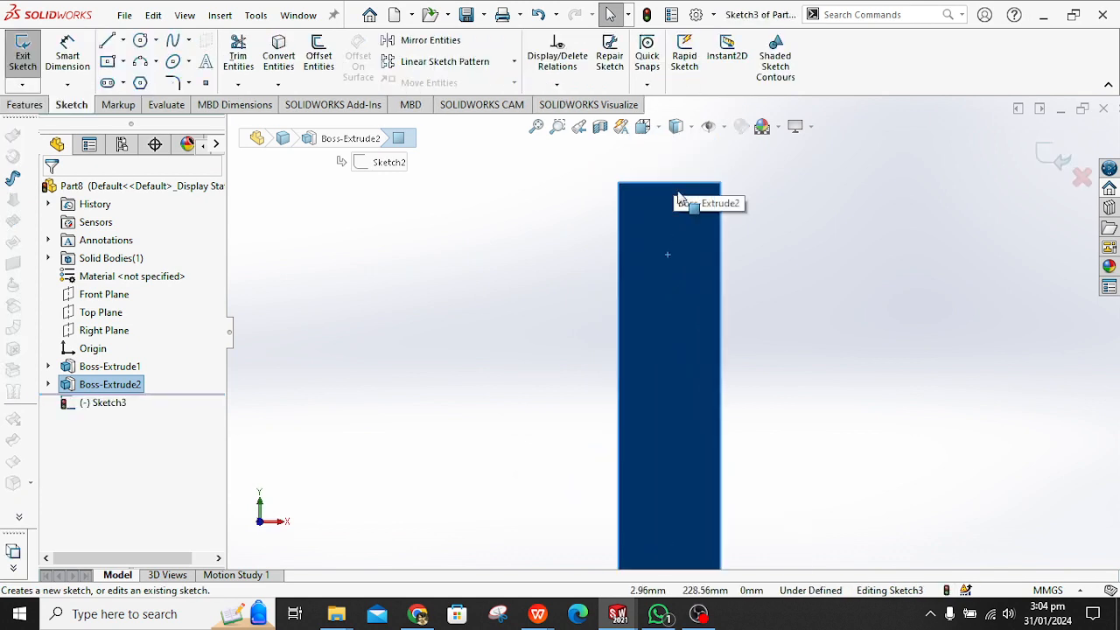
Draw a circle about 23 mm in diameter near the upright's top edge, centred vertically above the origin.
{"action": "left_click", "coordinate": [142, 44]}
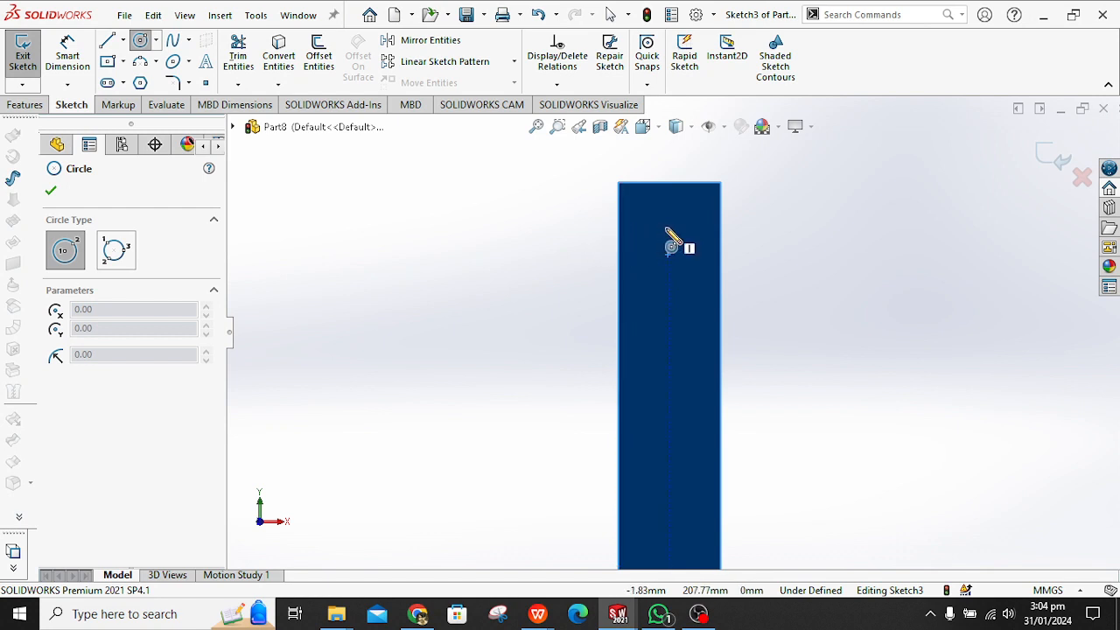
{"action": "left_click", "coordinate": [669, 230]}
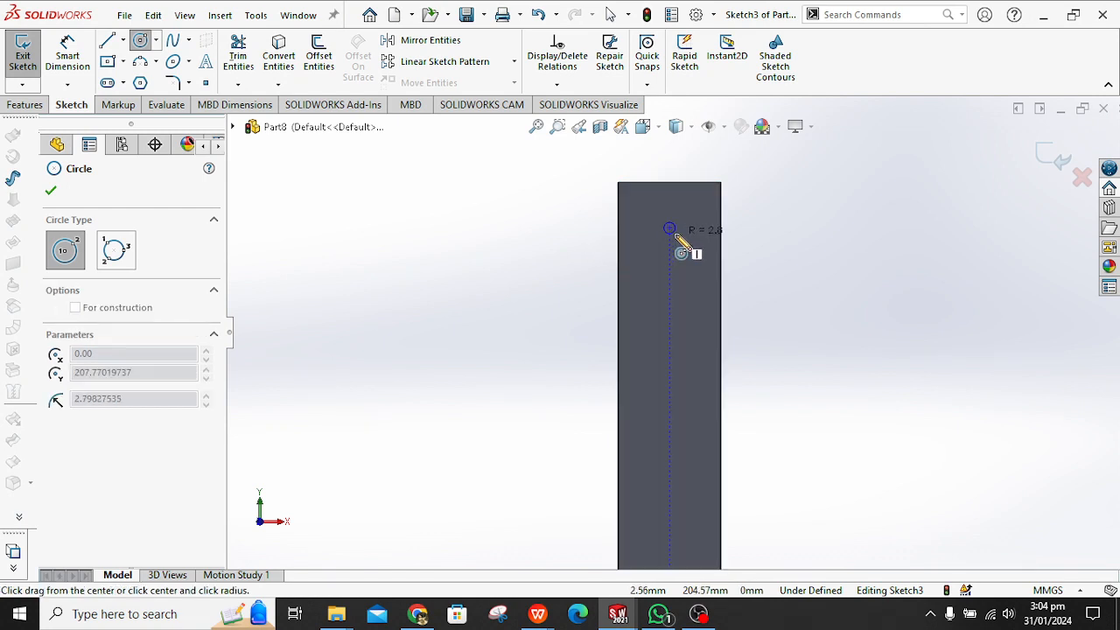
{"action": "left_click", "coordinate": [680, 255]}
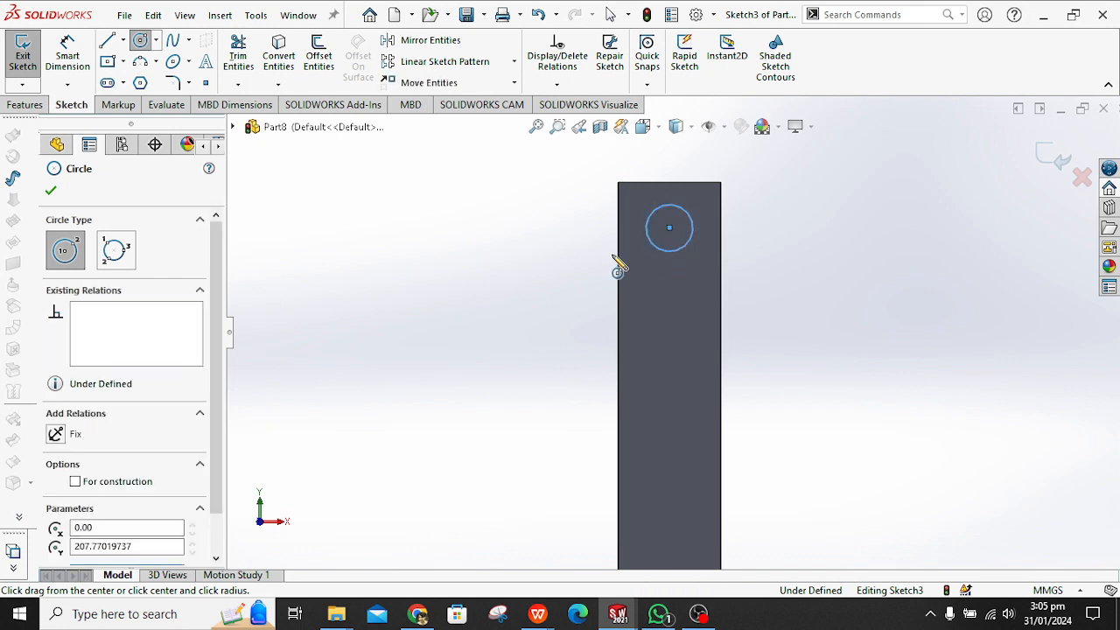
{"action": "key", "text": "Escape"}
Dimension the circle's diameter to 10 mm.
{"action": "key", "text": "d"}
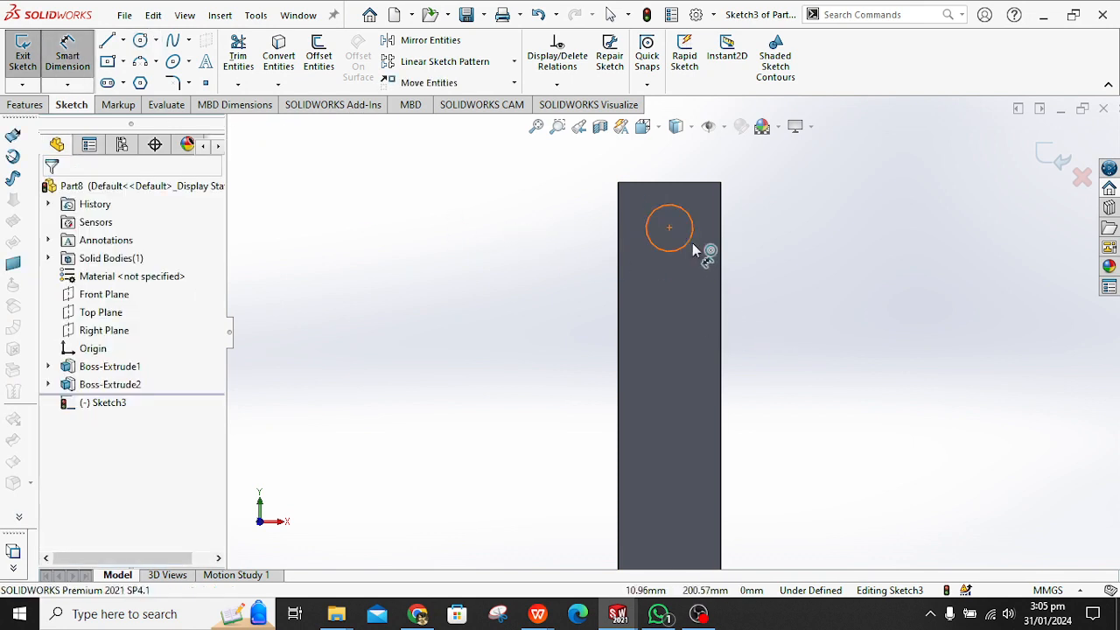
{"action": "left_click", "coordinate": [820, 259]}
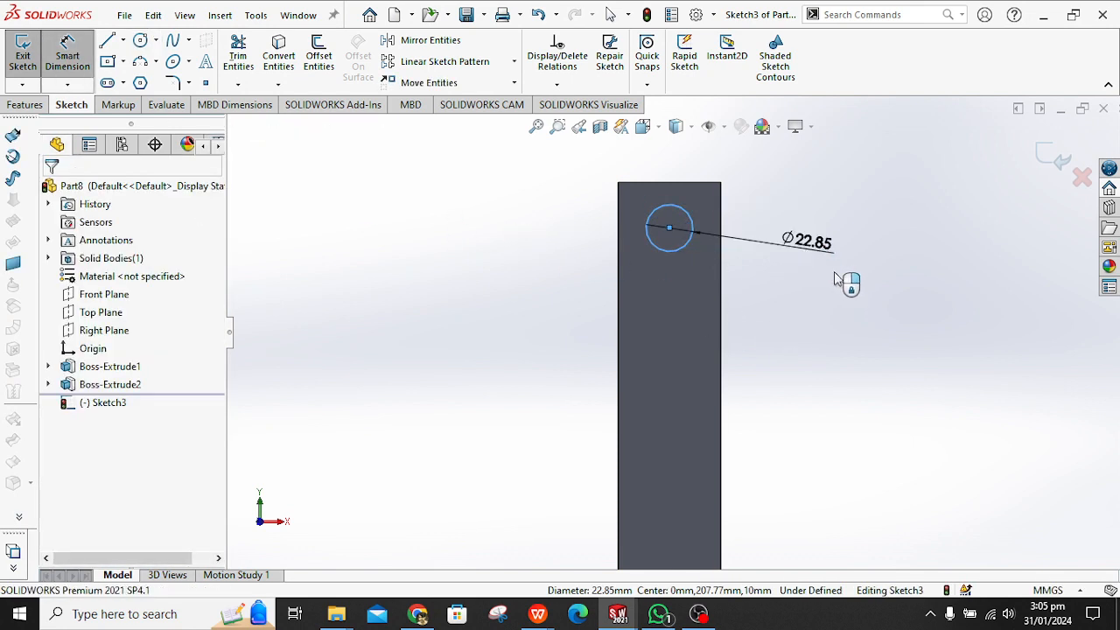
{"action": "type", "text": "10"}
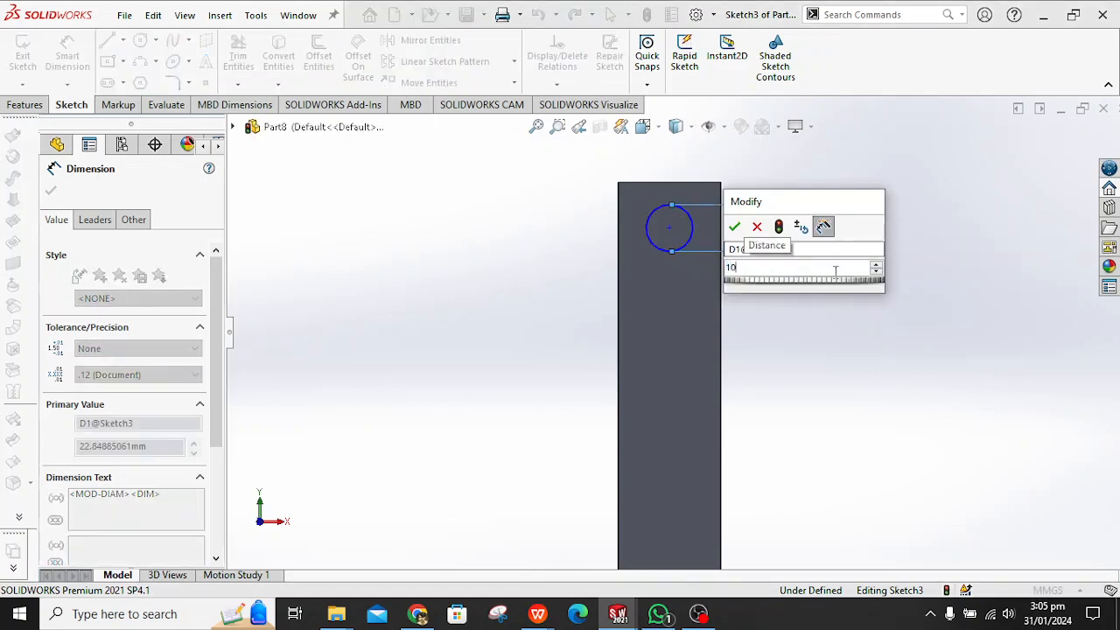
{"action": "key", "text": "Return"}
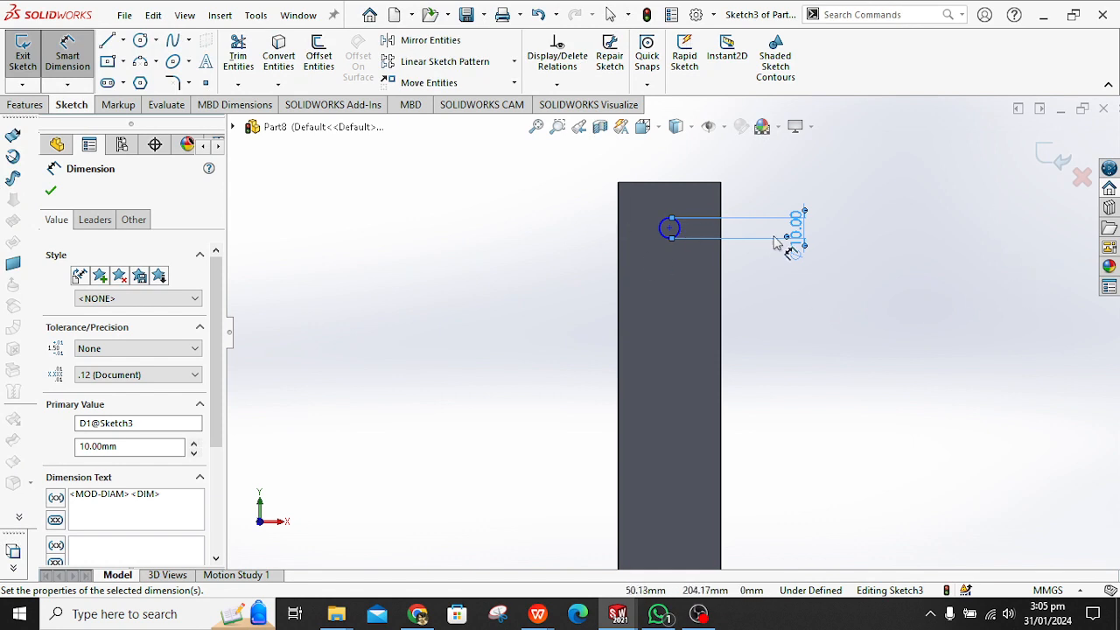
Dimension the circle's centre to 20 mm below the upright's top edge.
{"action": "left_click", "coordinate": [668, 232]}
{"action": "left_click", "coordinate": [653, 182]}
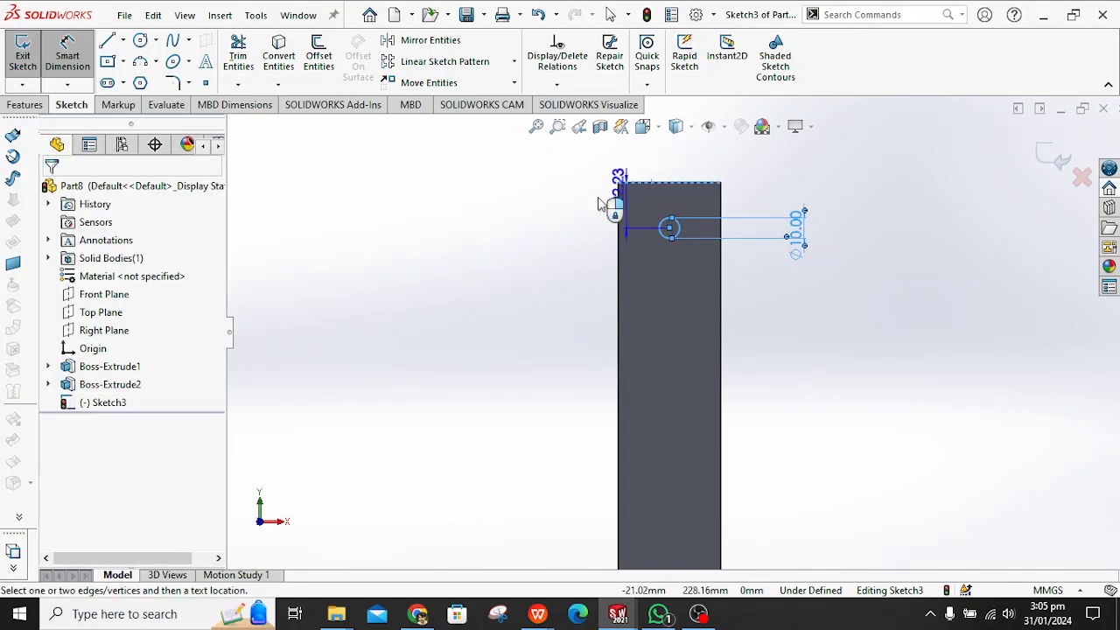
{"action": "left_click", "coordinate": [563, 229]}
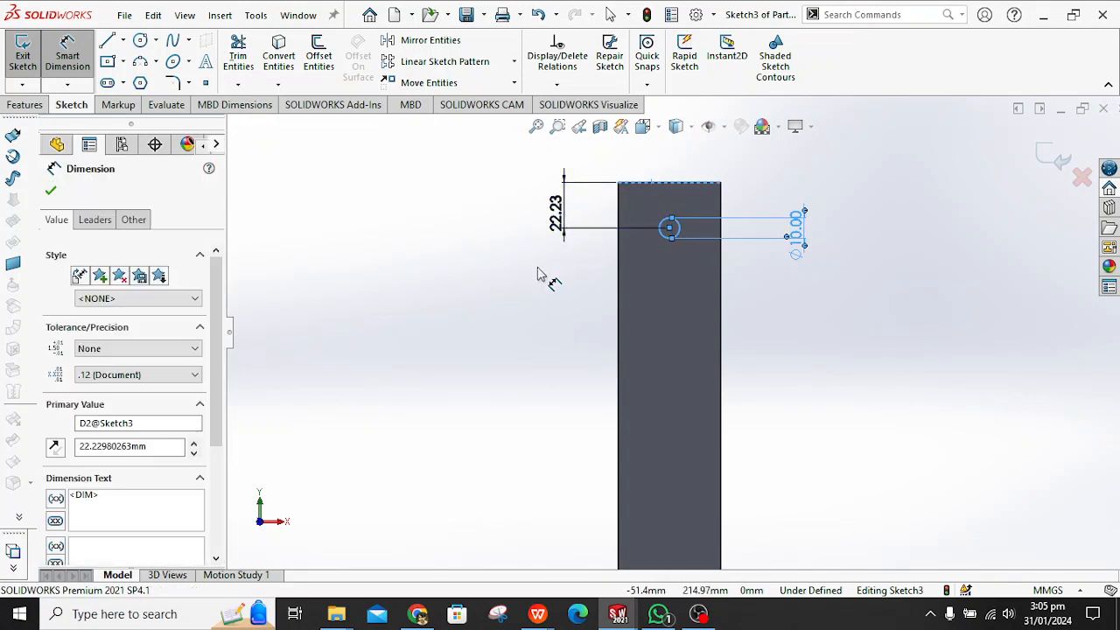
{"action": "type", "text": "20"}
{"action": "key", "text": "Return"}
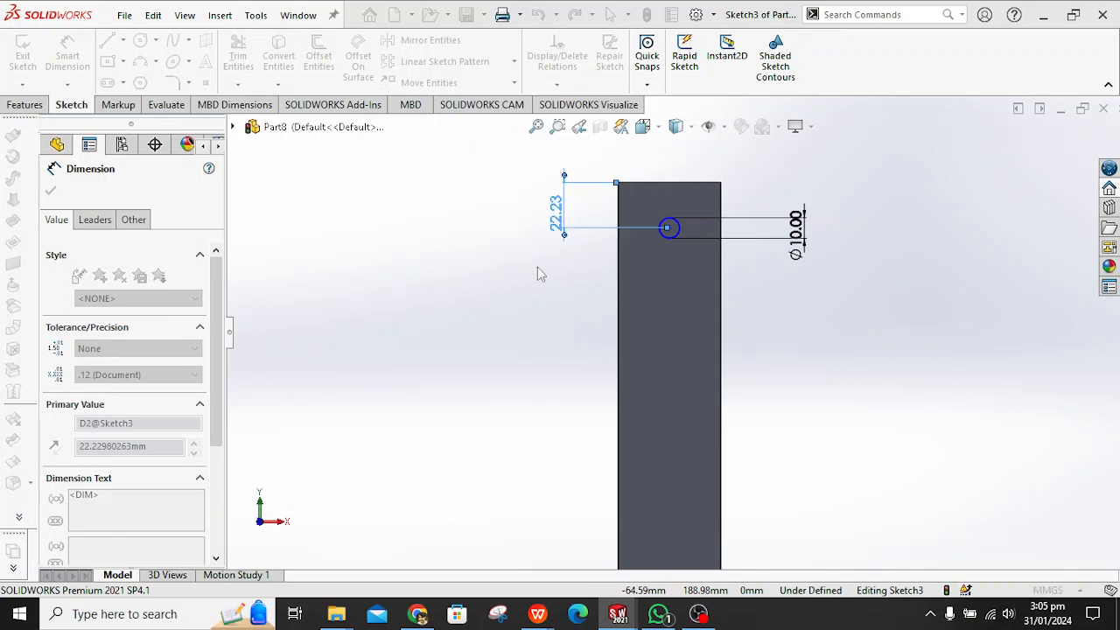
{"action": "left_click", "coordinate": [471, 341]}
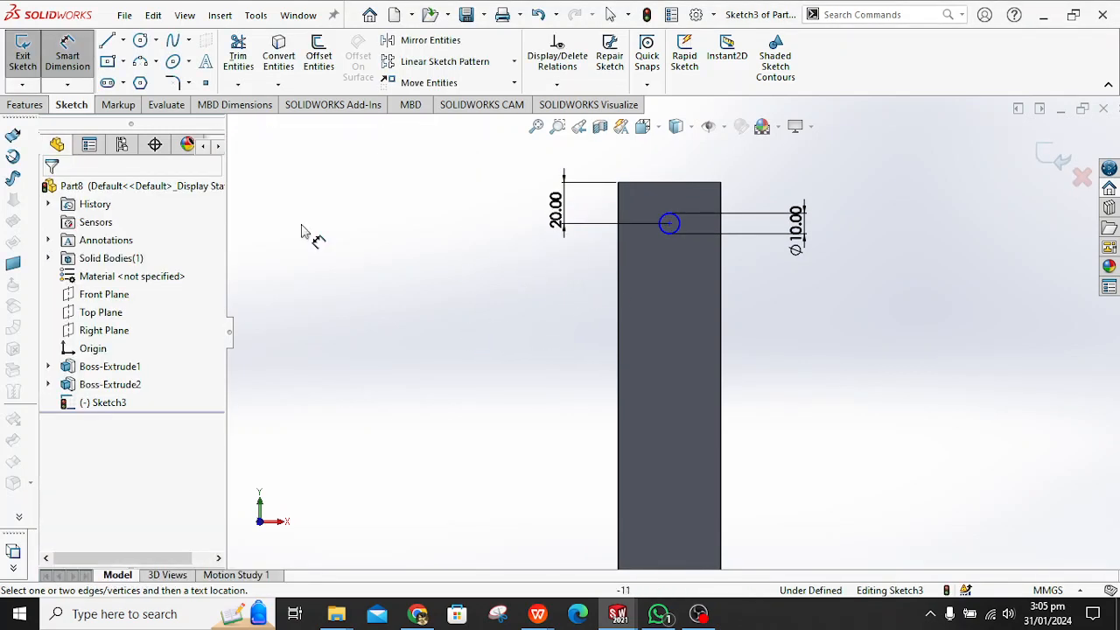
Cut-extrude the circle blind 20 mm deep to make a hole through the upright.
{"action": "left_click", "coordinate": [25, 105]}
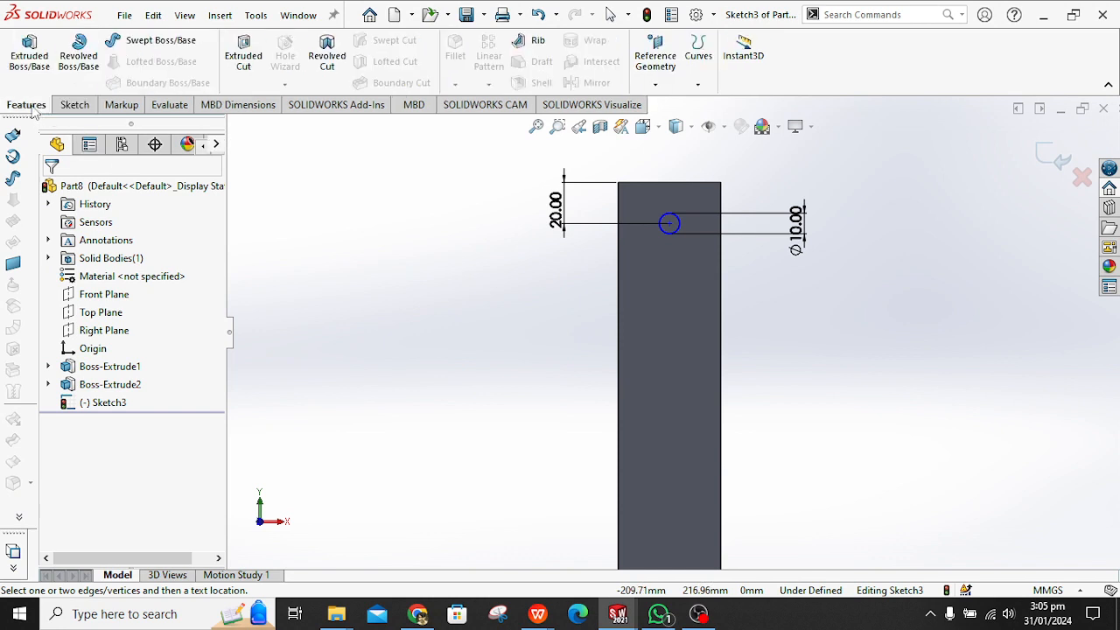
{"action": "left_click", "coordinate": [245, 60]}
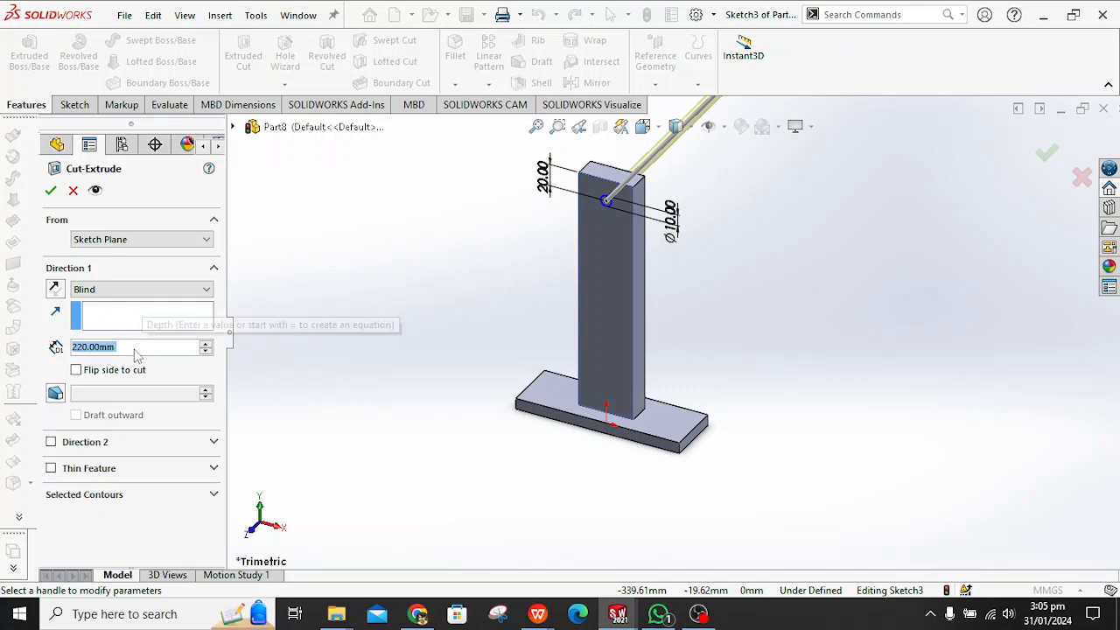
{"action": "type", "text": "20"}
{"action": "key", "text": "Return"}
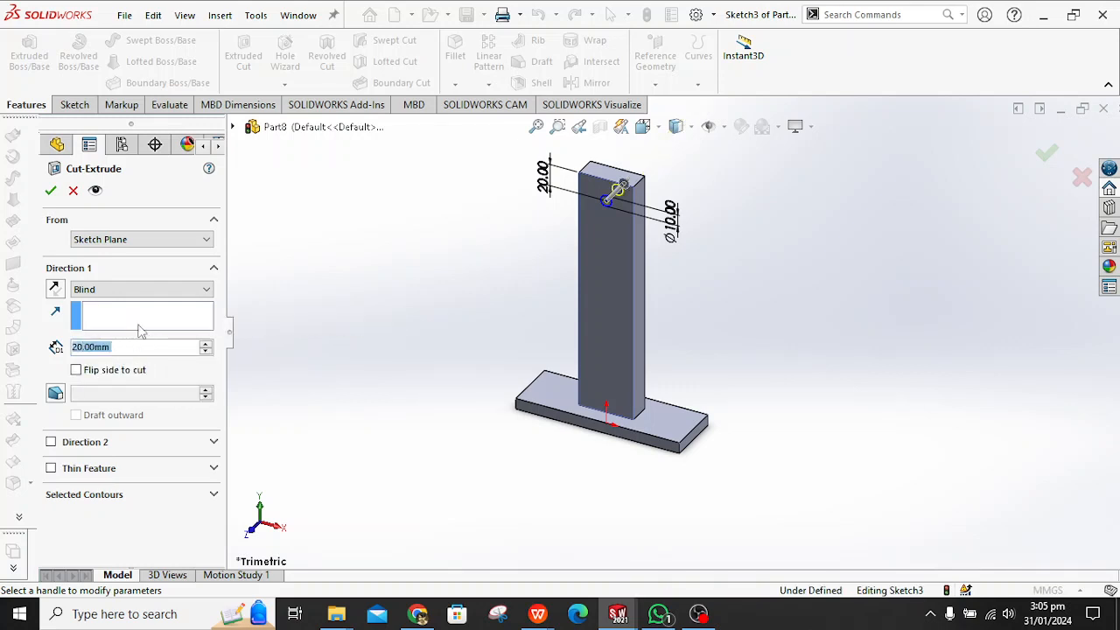
{"action": "scroll", "coordinate": [621, 193], "scroll_direction": "down", "scroll_amount": 5}
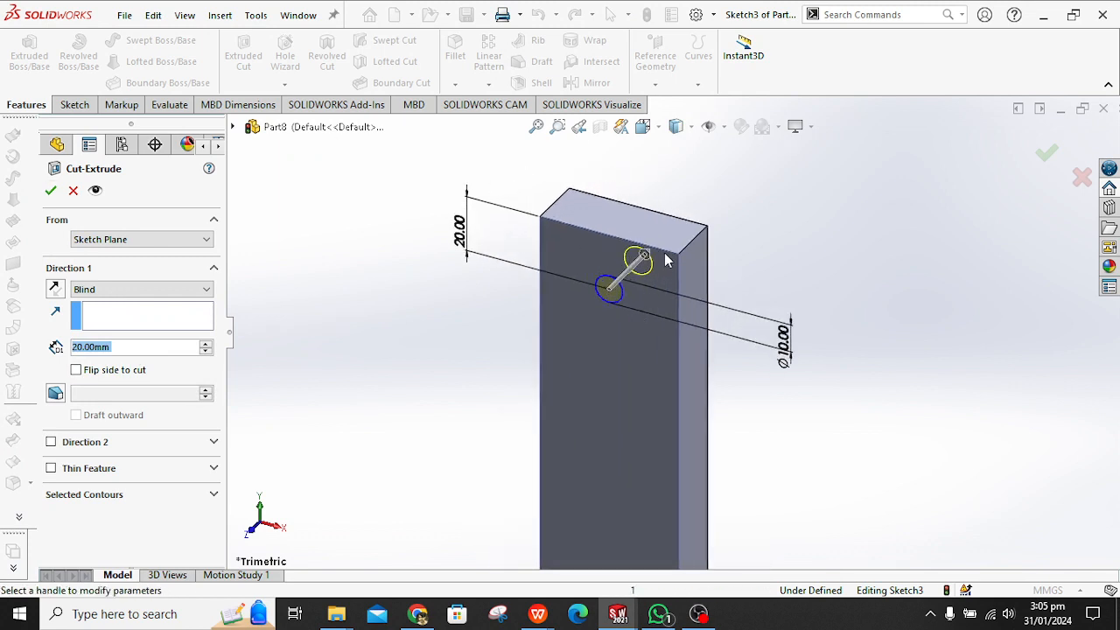
{"action": "left_click", "coordinate": [51, 192]}
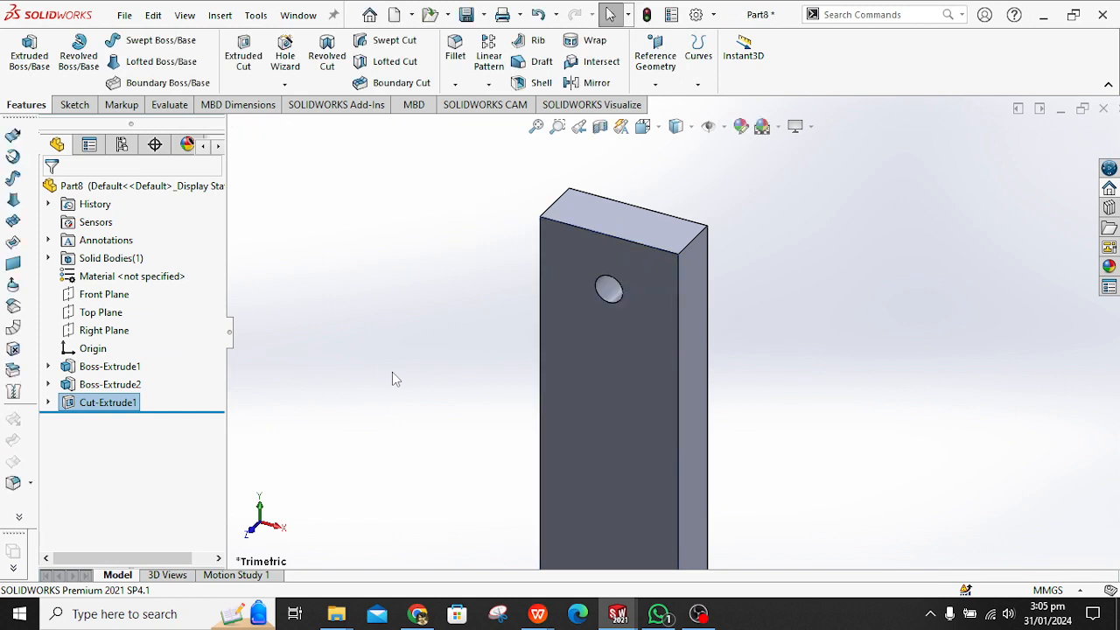
Save the finished stand part in the teaching Solidworks folder under the file name Lesson2_stand.
{"action": "key", "text": "f"}
{"action": "middle_click_drag", "start_coordinate": [394, 370], "coordinate": [398, 407]}
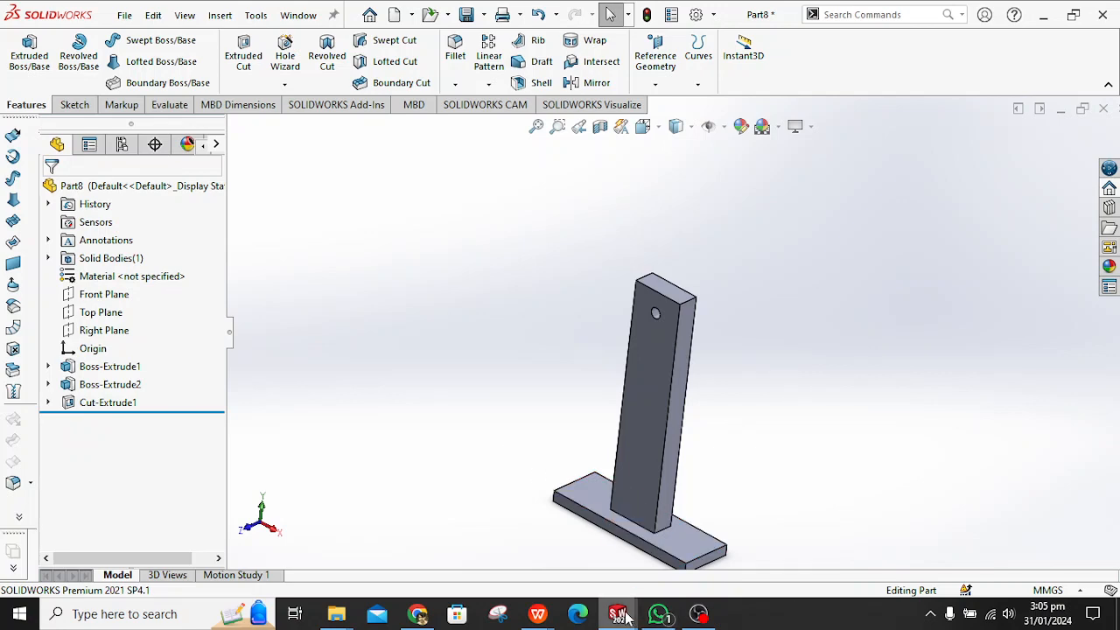
{"action": "mouse_move", "coordinate": [618, 613]}
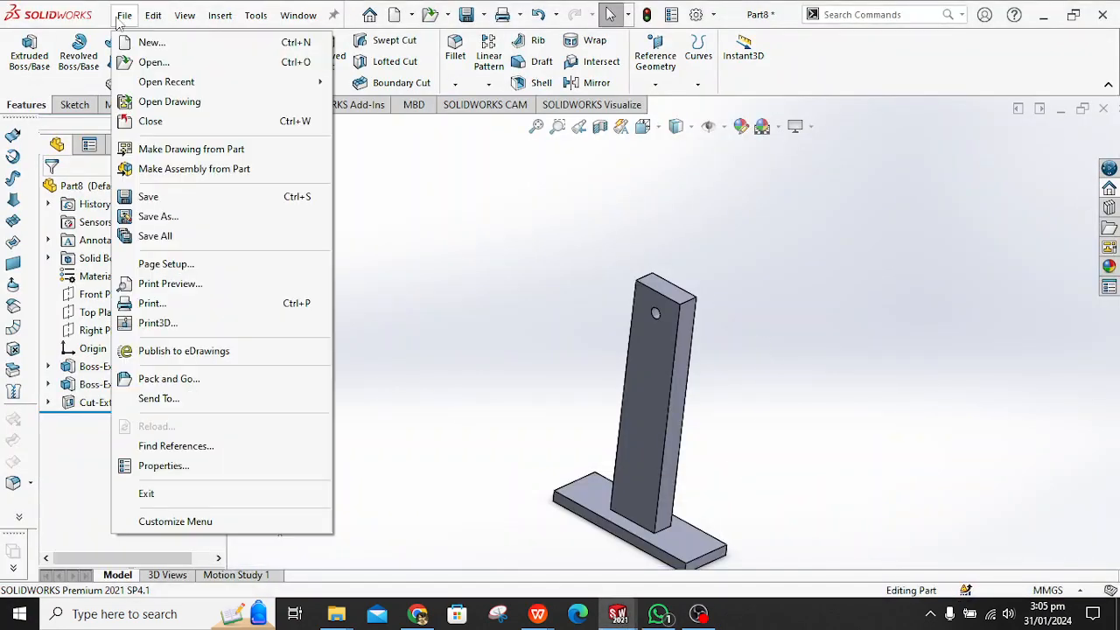
{"action": "left_click", "coordinate": [124, 15]}
{"action": "left_click", "coordinate": [184, 220]}
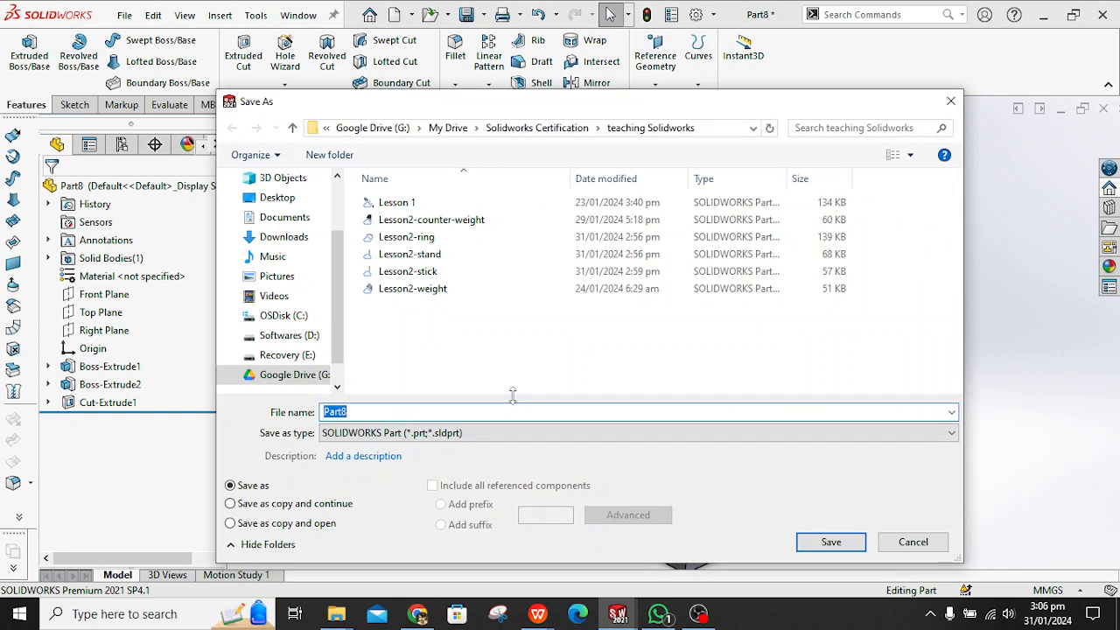
{"action": "type", "text": "Less"}
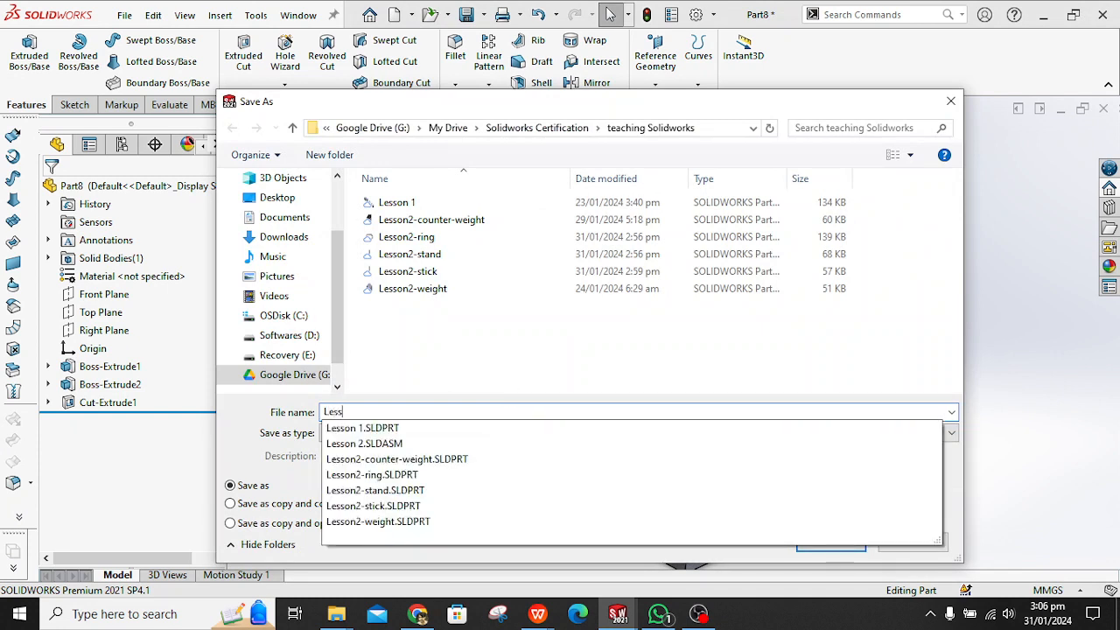
{"action": "type", "text": "on2_stand"}
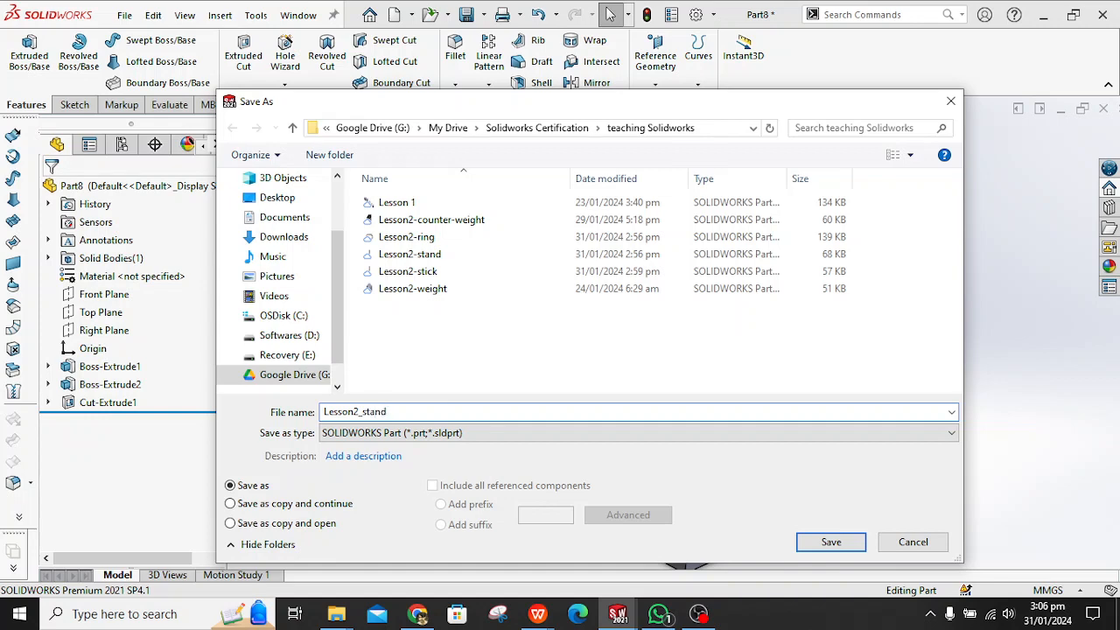
{"action": "left_click", "coordinate": [805, 549]}
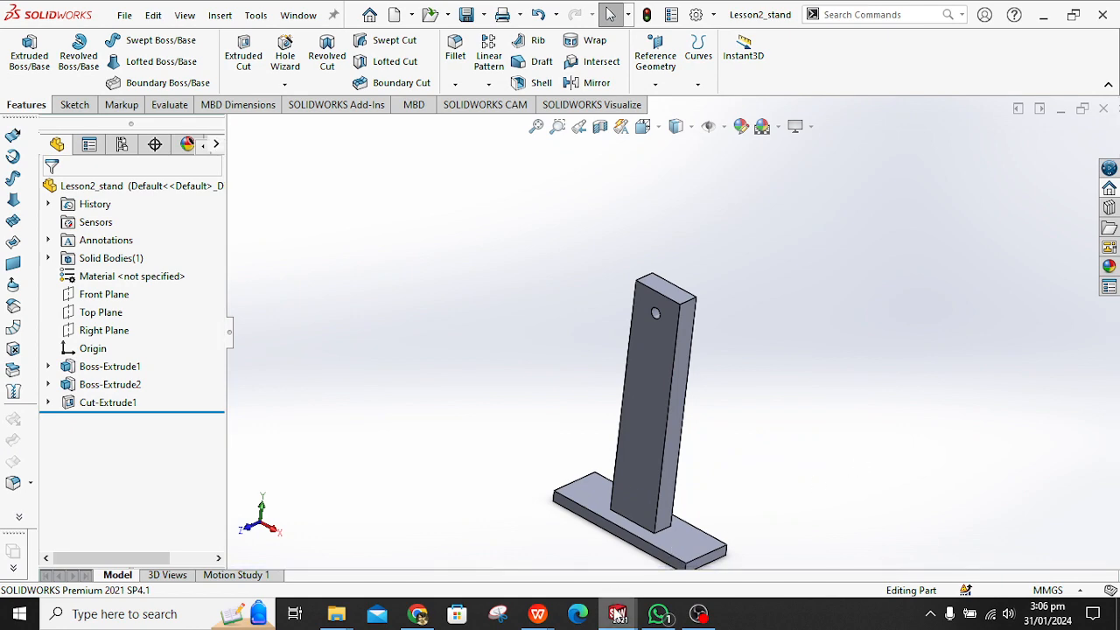
Switch to the Lesson 2 assembly and examine the stick and how it sits against the stand and ring.
{"action": "mouse_move", "coordinate": [618, 613]}
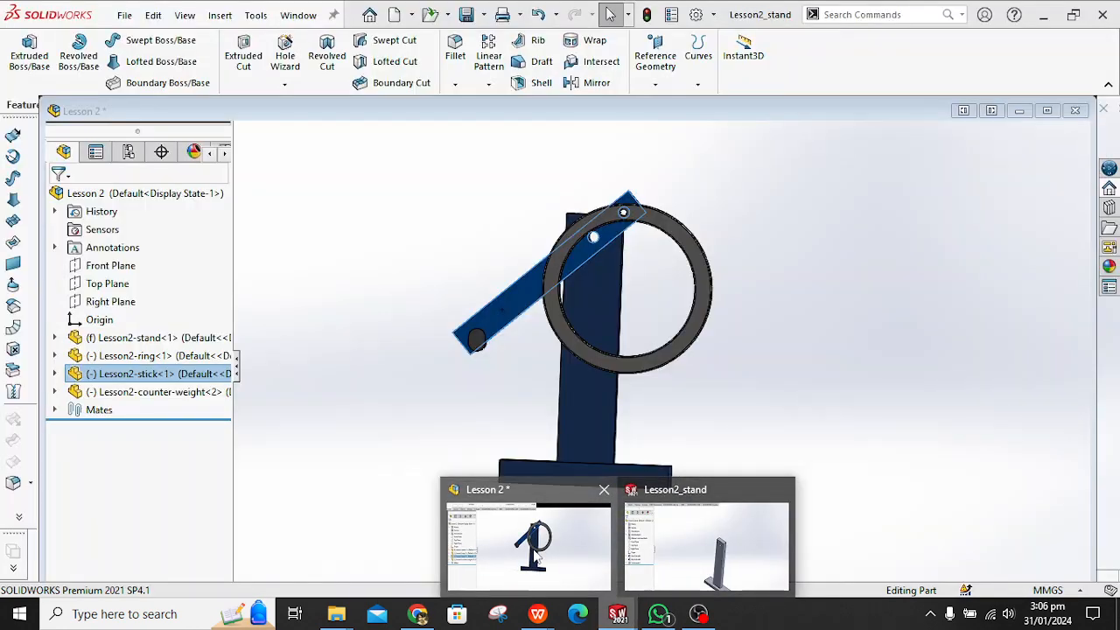
{"action": "left_click", "coordinate": [533, 539]}
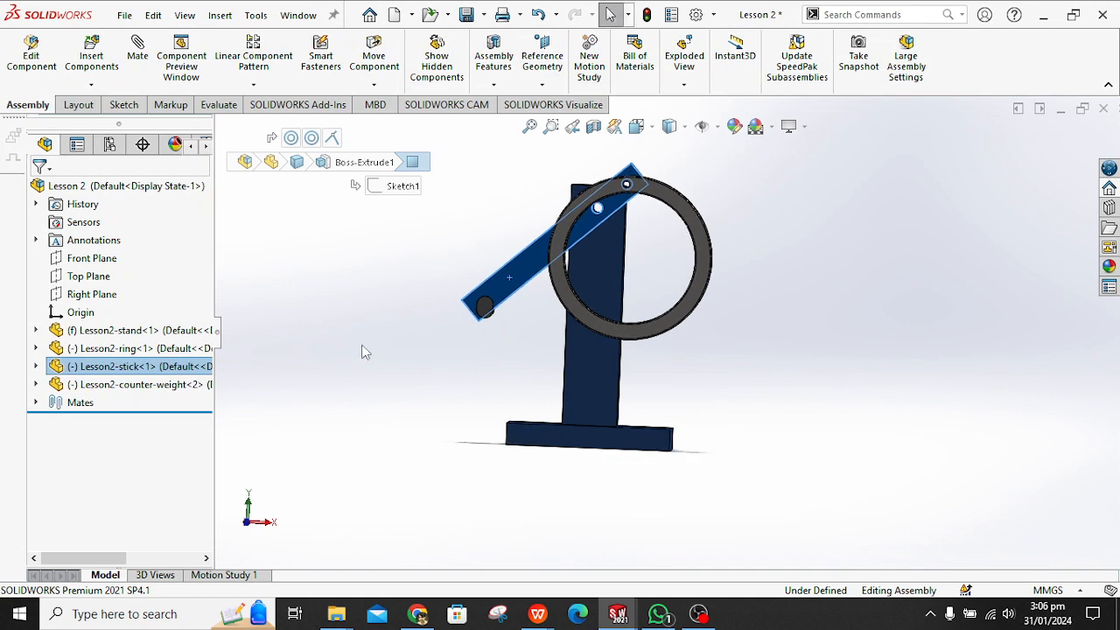
{"action": "middle_click_drag", "start_coordinate": [365, 352], "coordinate": [429, 386]}
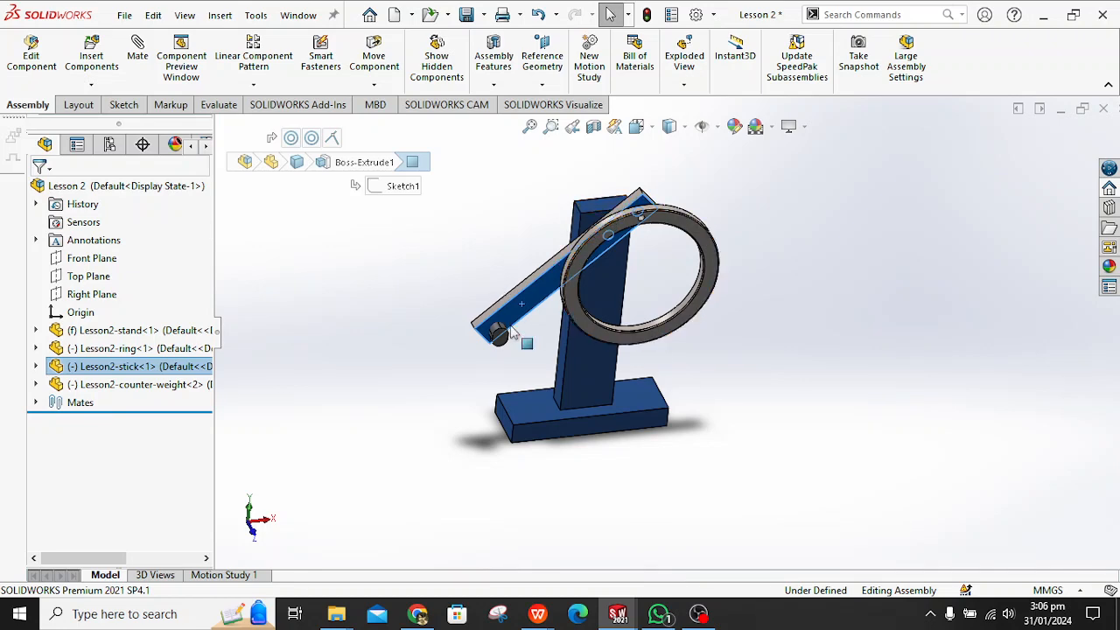
{"action": "middle_click_drag", "start_coordinate": [883, 434], "coordinate": [845, 333]}
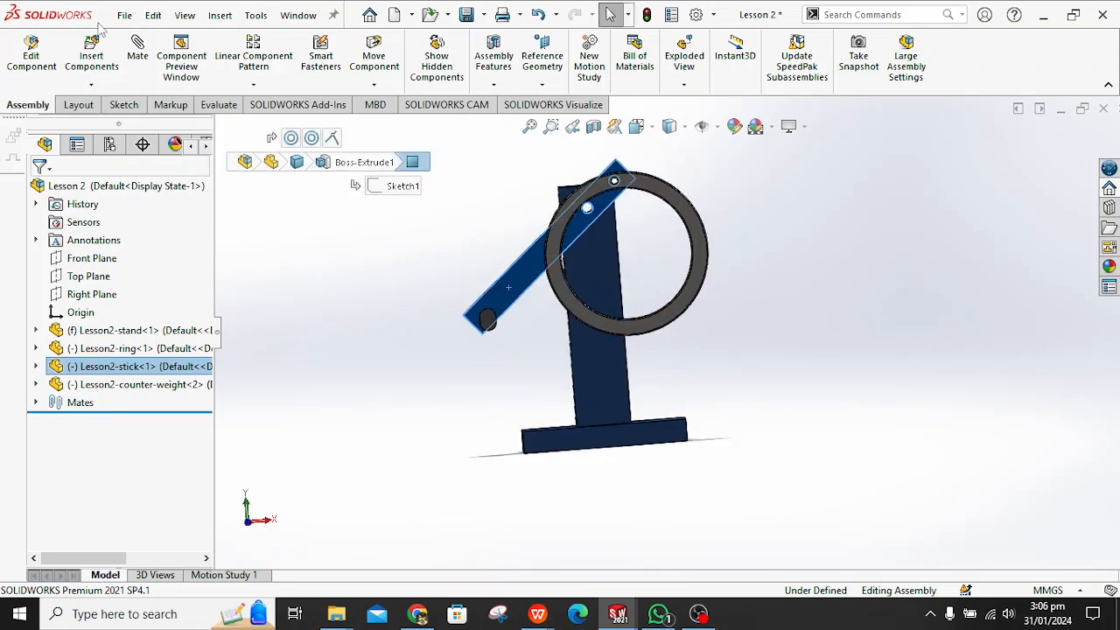
Create a new part document and start a sketch on its Top Plane.
{"action": "left_click", "coordinate": [124, 17]}
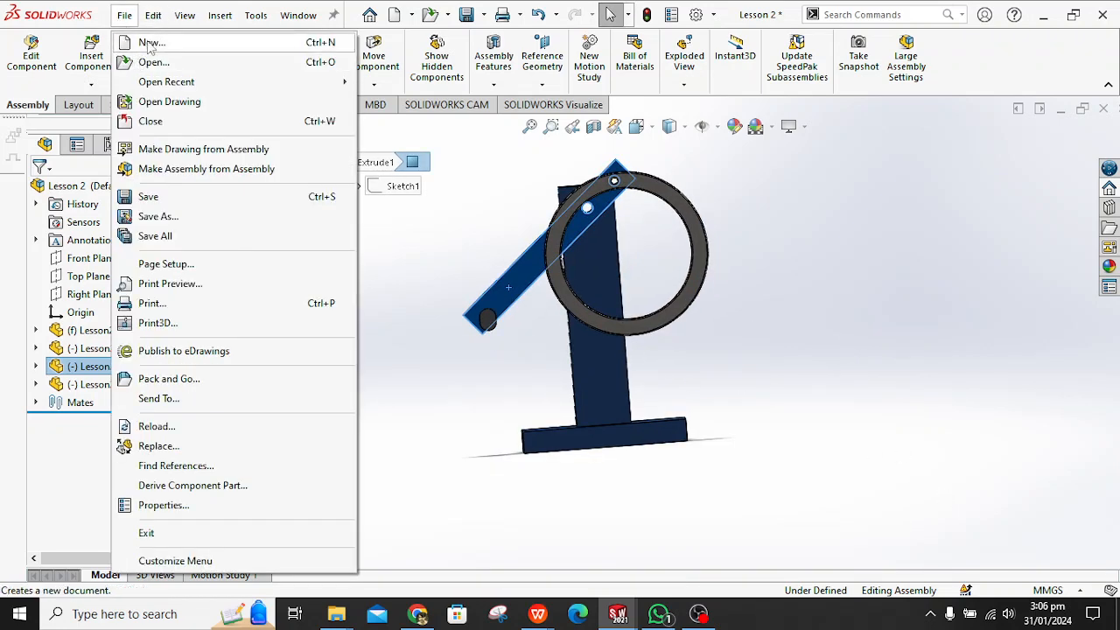
{"action": "left_click", "coordinate": [149, 42]}
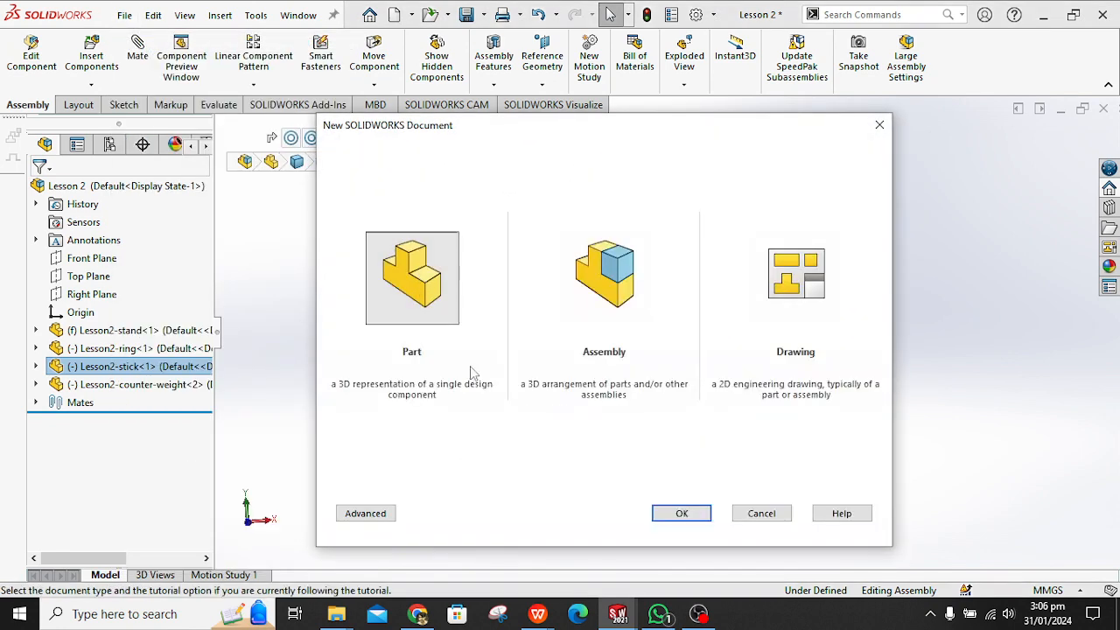
{"action": "left_click", "coordinate": [696, 517]}
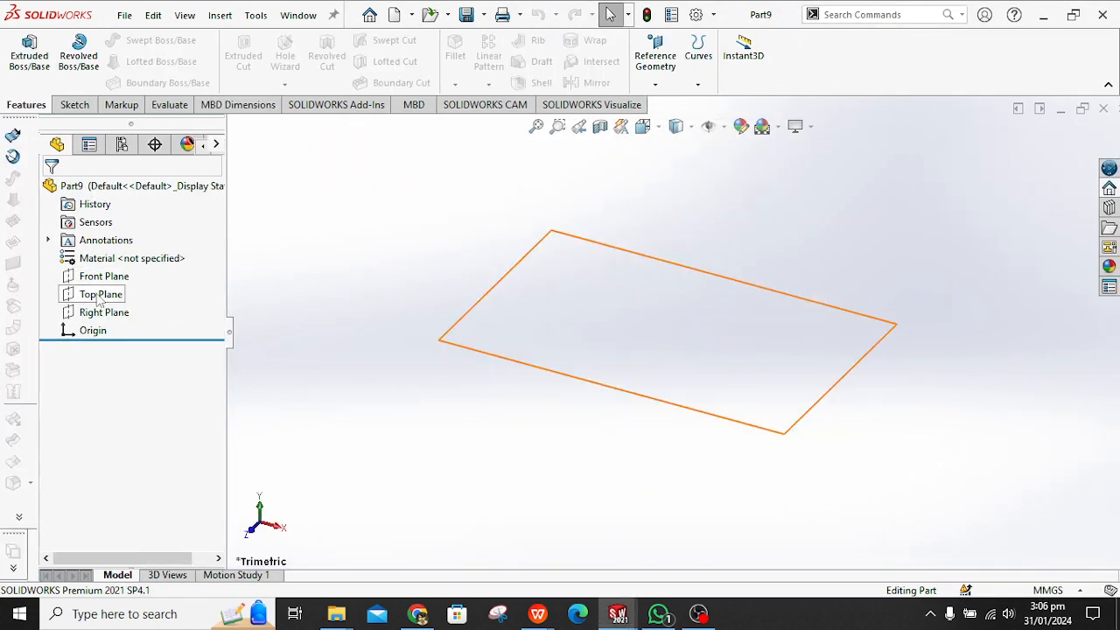
{"action": "left_click", "coordinate": [100, 295]}
{"action": "left_click", "coordinate": [111, 268]}
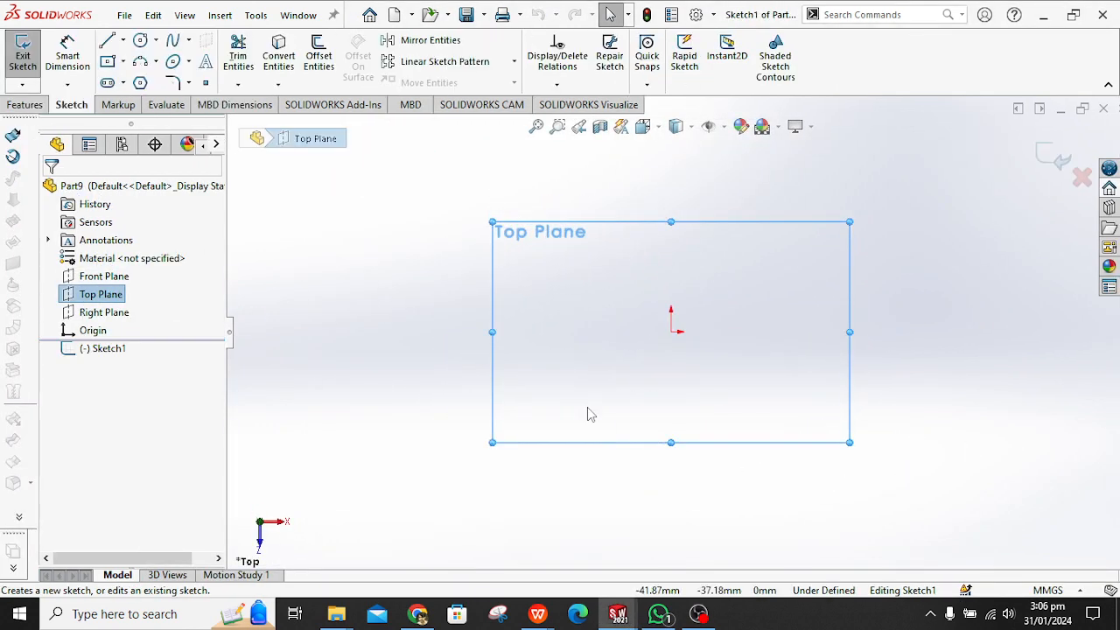
Draw an upright center rectangle about 32 mm wide and 82 mm tall, centred on the origin.
{"action": "left_click", "coordinate": [122, 61]}
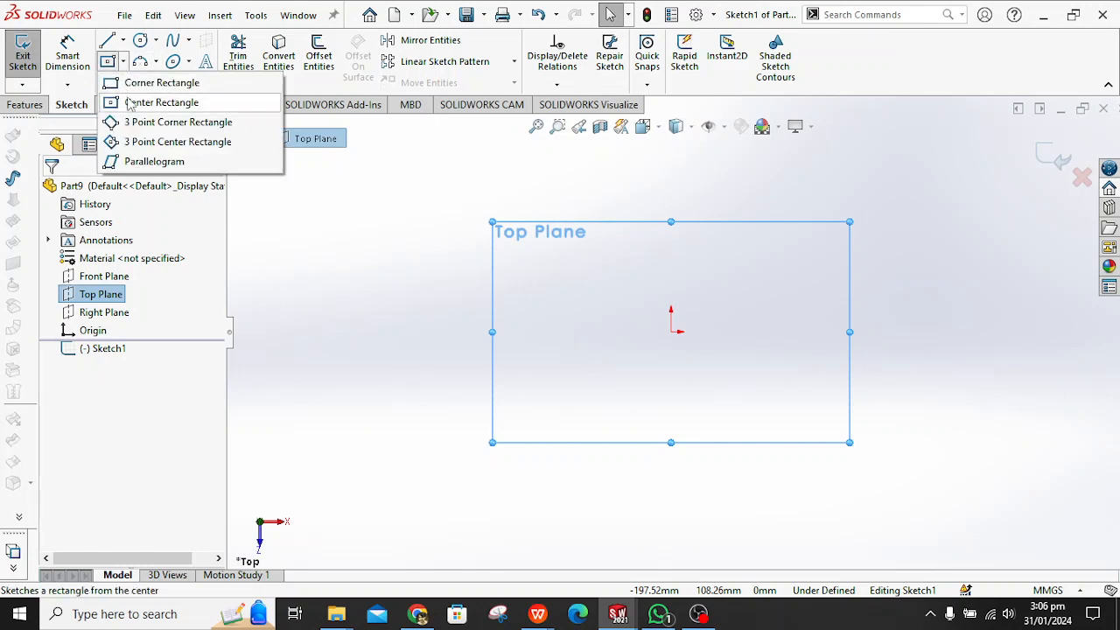
{"action": "left_click", "coordinate": [153, 102]}
{"action": "left_click", "coordinate": [671, 333]}
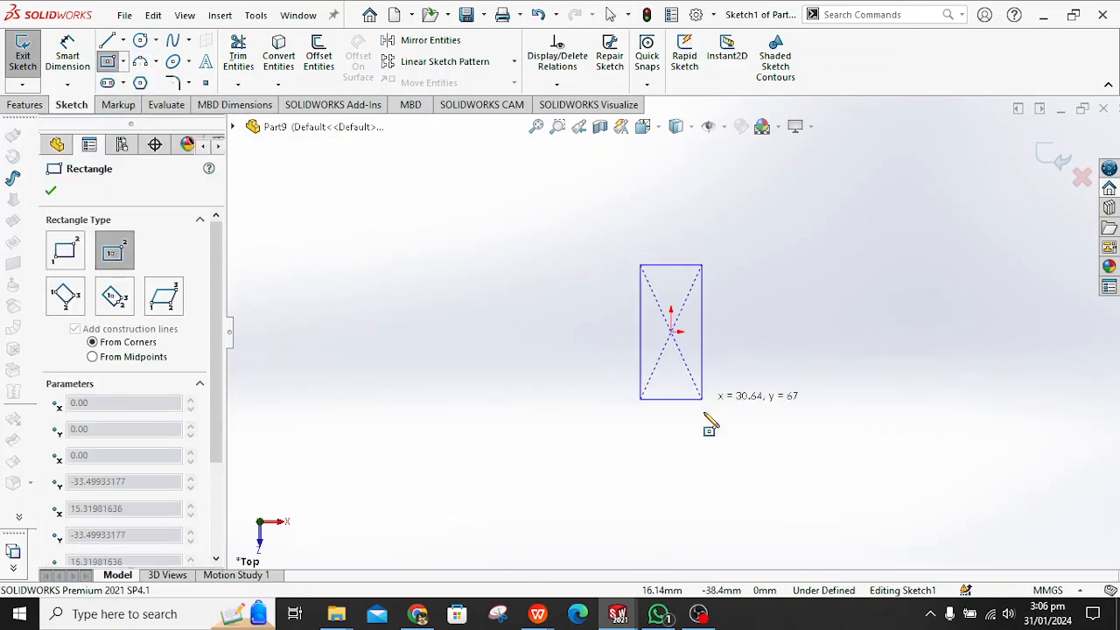
{"action": "left_click", "coordinate": [704, 414]}
Dimension the rectangle's long vertical side to 200 mm.
{"action": "left_click", "coordinate": [79, 52]}
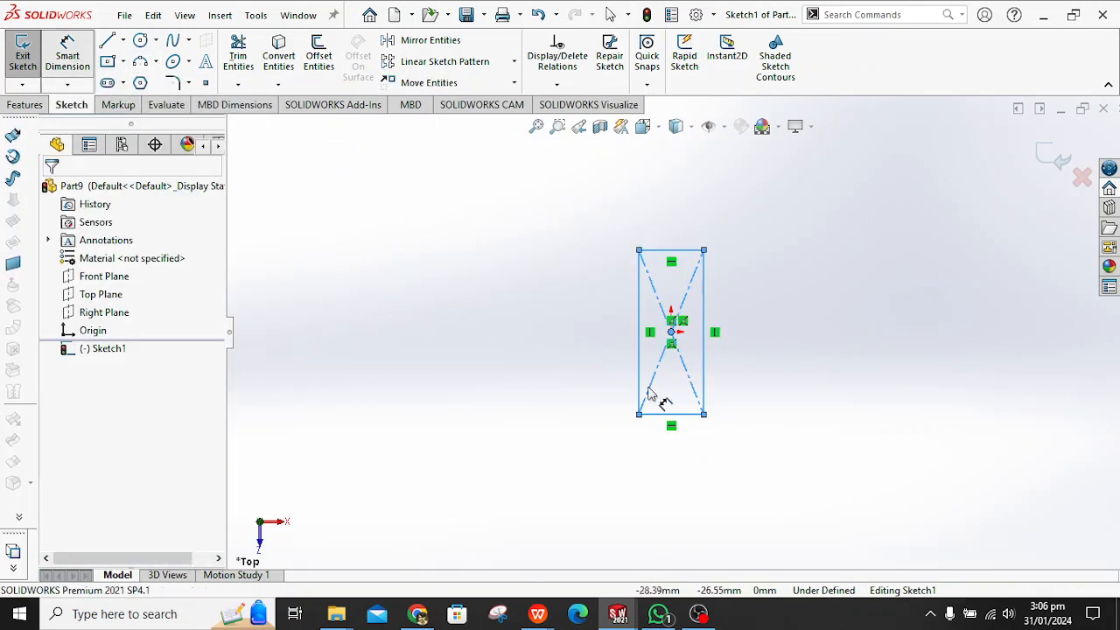
{"action": "left_click", "coordinate": [709, 382]}
{"action": "left_click", "coordinate": [769, 363]}
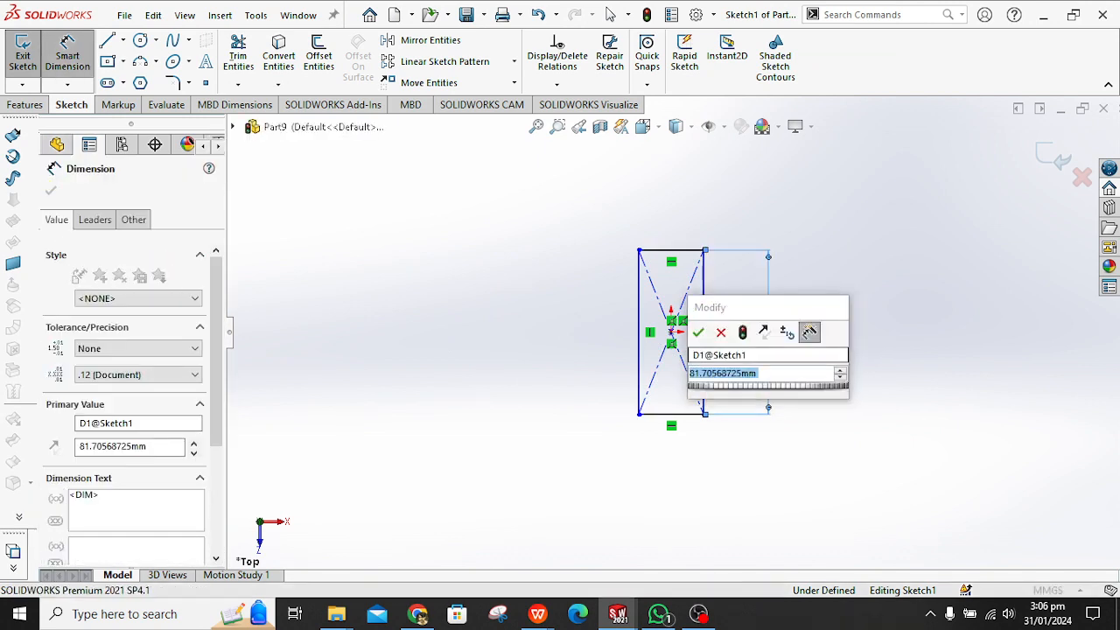
{"action": "type", "text": "200"}
{"action": "key", "text": "Return"}
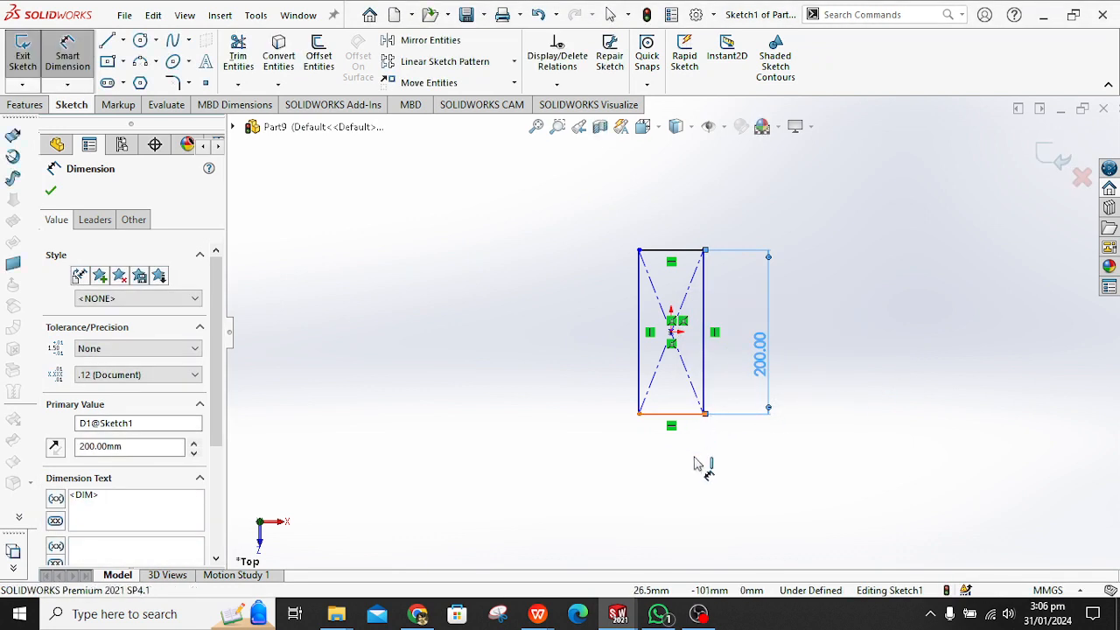
Dimension the rectangle's short horizontal side to 25 mm.
{"action": "left_click", "coordinate": [687, 413]}
{"action": "left_click", "coordinate": [677, 471]}
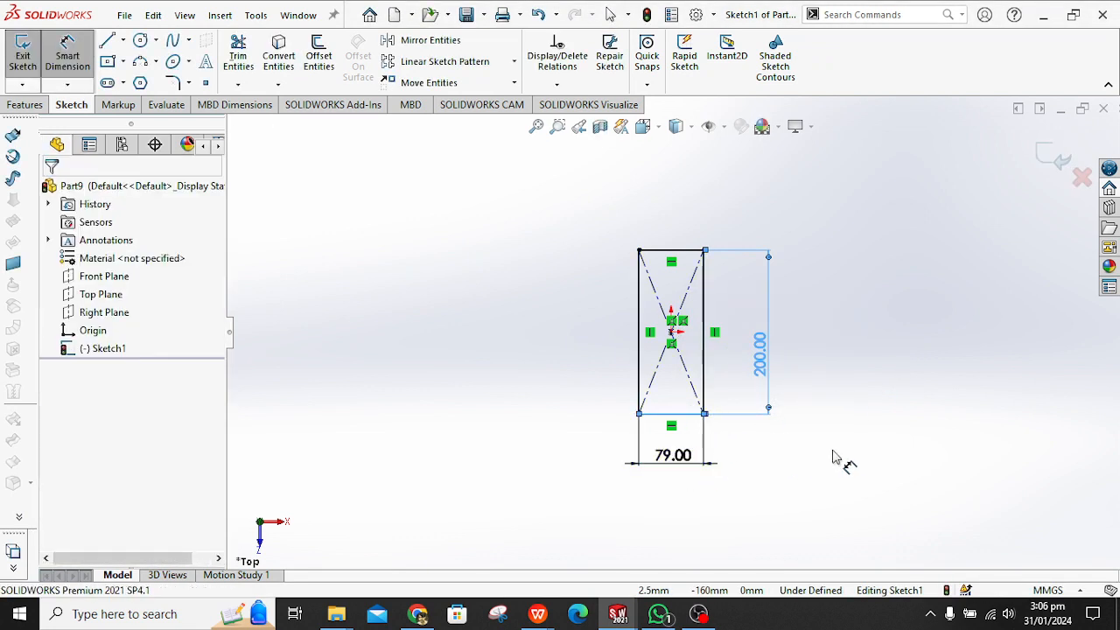
{"action": "type", "text": "20"}
{"action": "key", "text": "Return"}
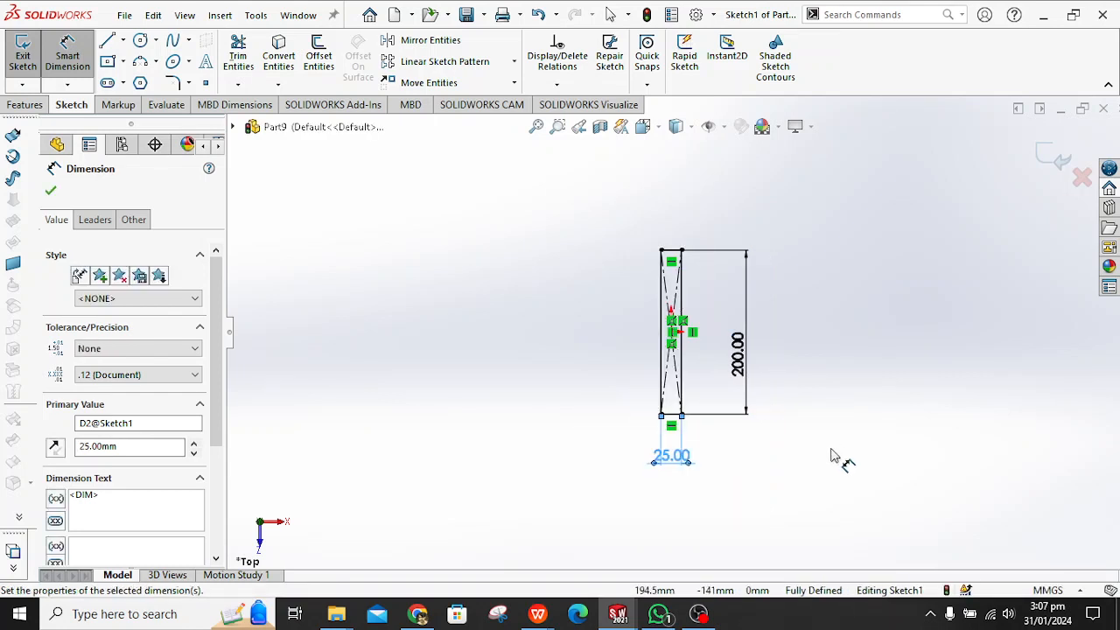
Extrude the rectangle blind 10 mm from the sketch plane to form the stick's solid bar.
{"action": "scroll", "coordinate": [761, 382], "scroll_direction": "down", "scroll_amount": 2}
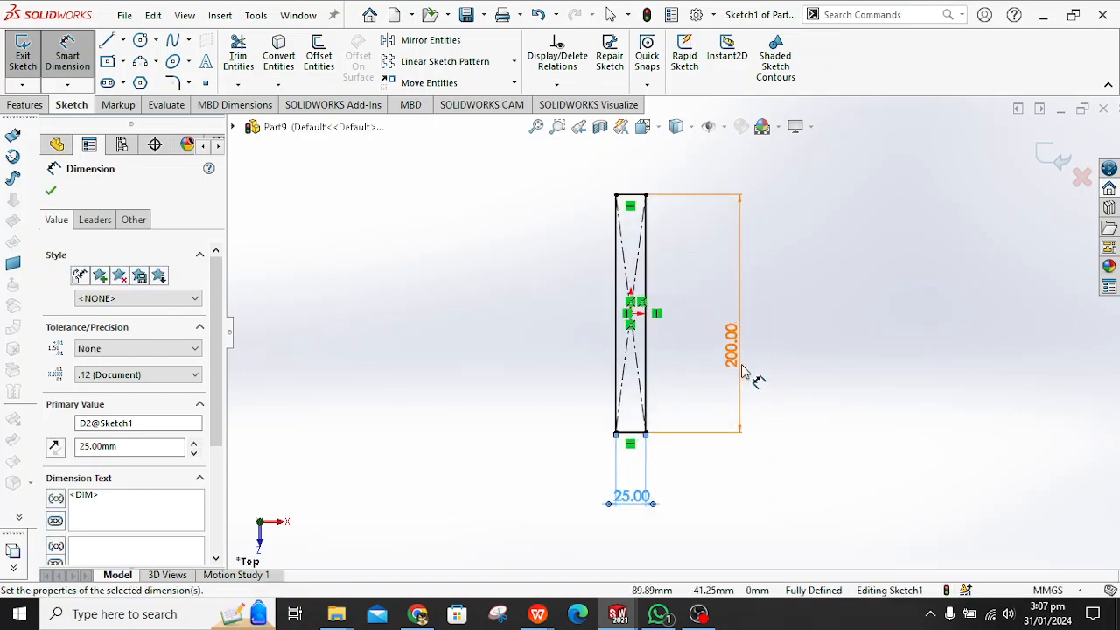
{"action": "left_click", "coordinate": [28, 106]}
{"action": "left_click", "coordinate": [29, 56]}
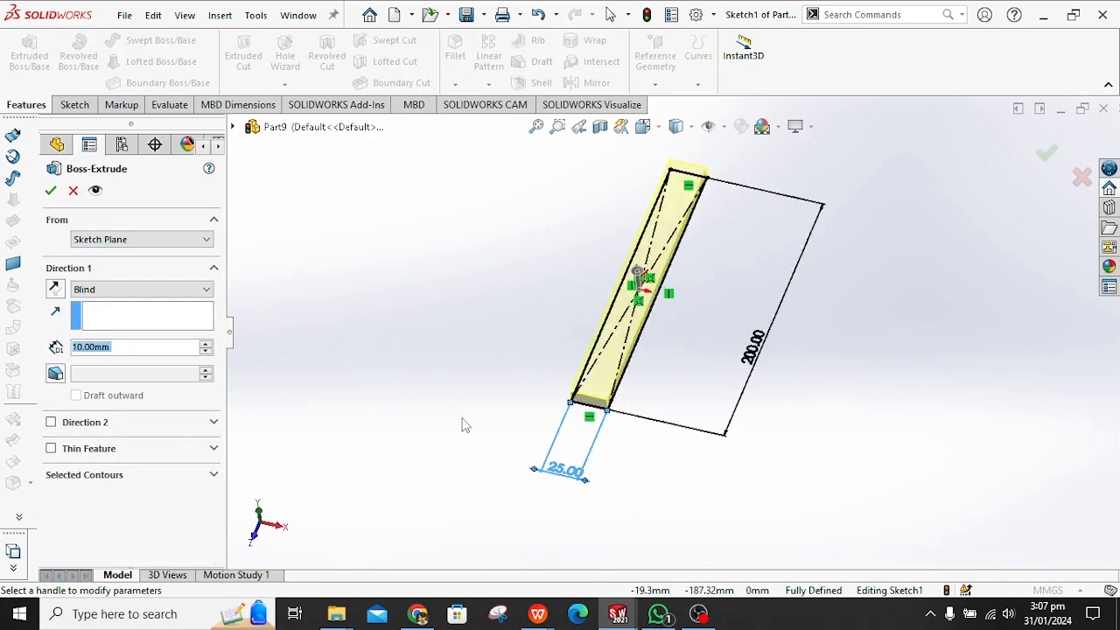
{"action": "left_click", "coordinate": [50, 191]}
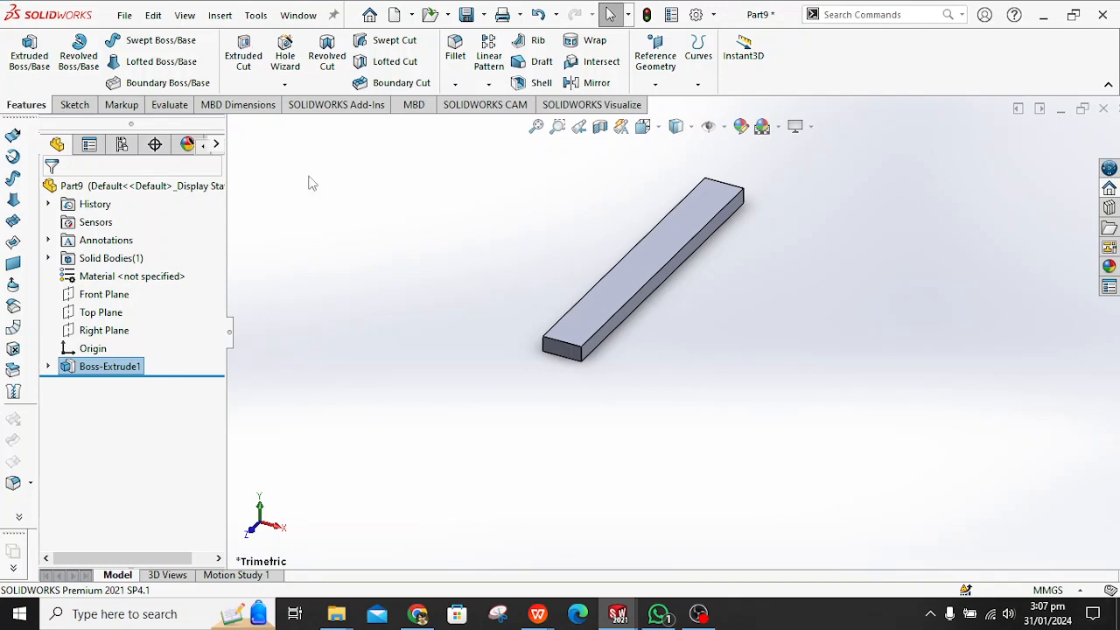
On the bar's large upper face, sketch a circle about 10 mm in diameter near one end, vertically aligned with the origin.
{"action": "left_click", "coordinate": [677, 225]}
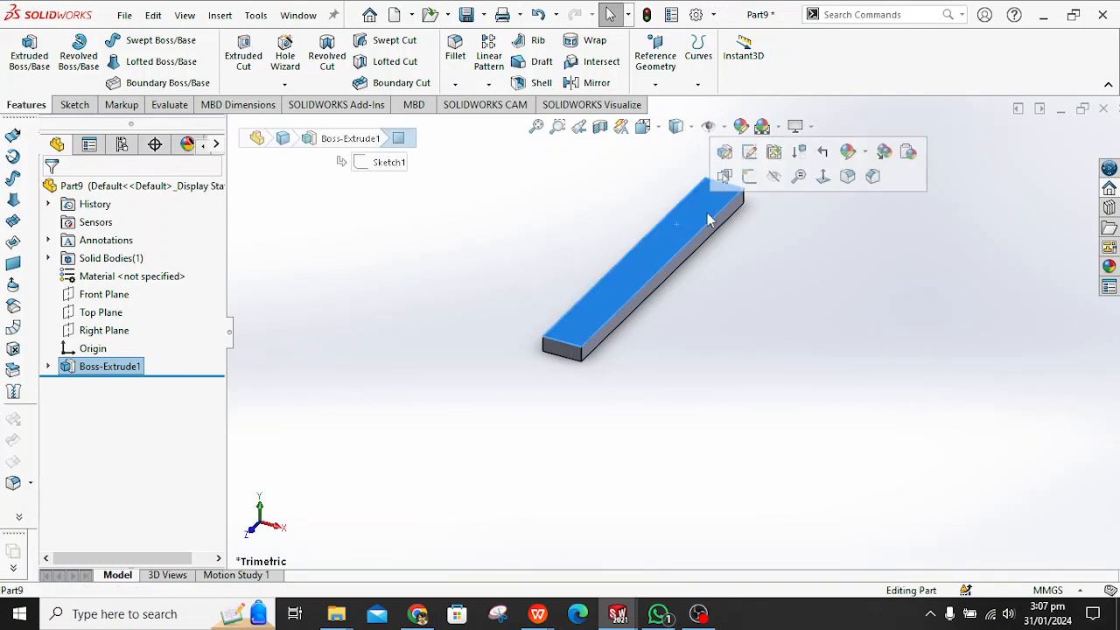
{"action": "left_click", "coordinate": [756, 178]}
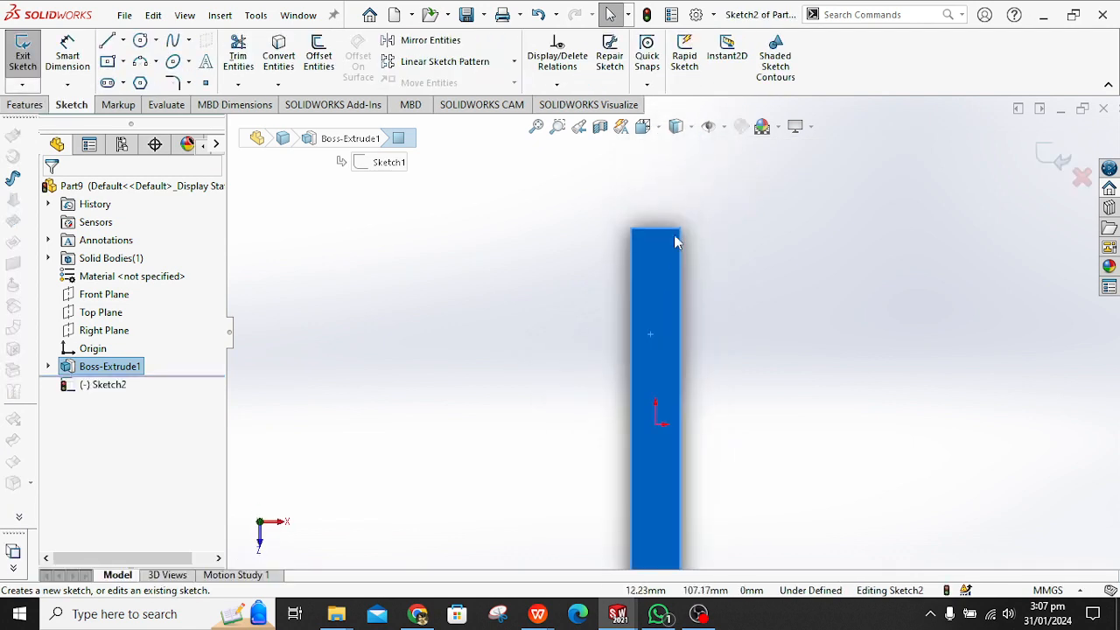
{"action": "left_click", "coordinate": [141, 40]}
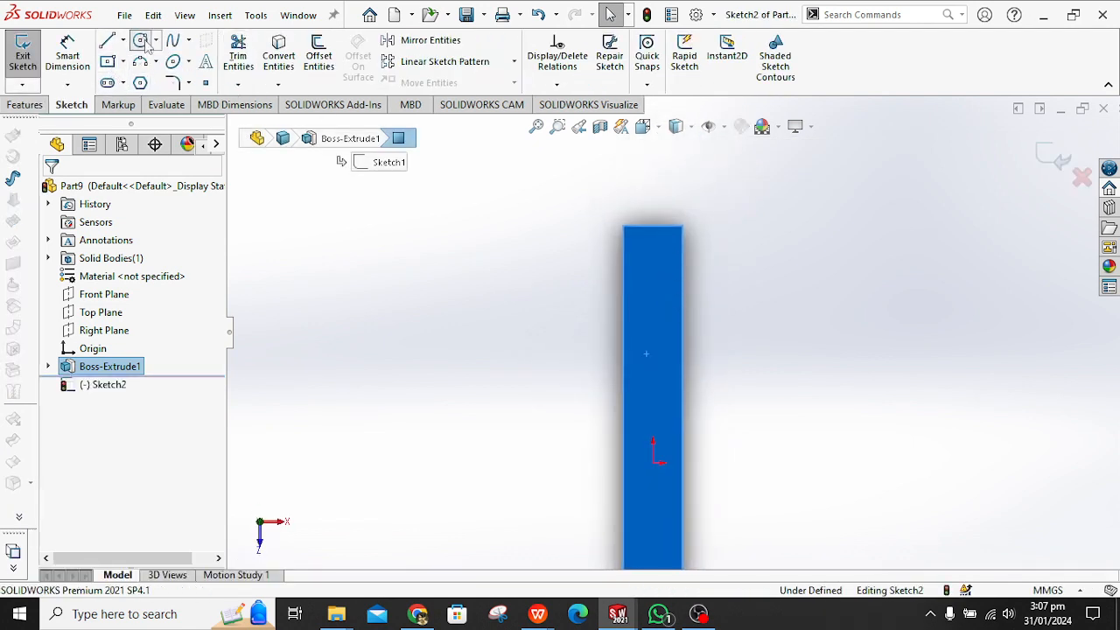
{"action": "left_click", "coordinate": [654, 289]}
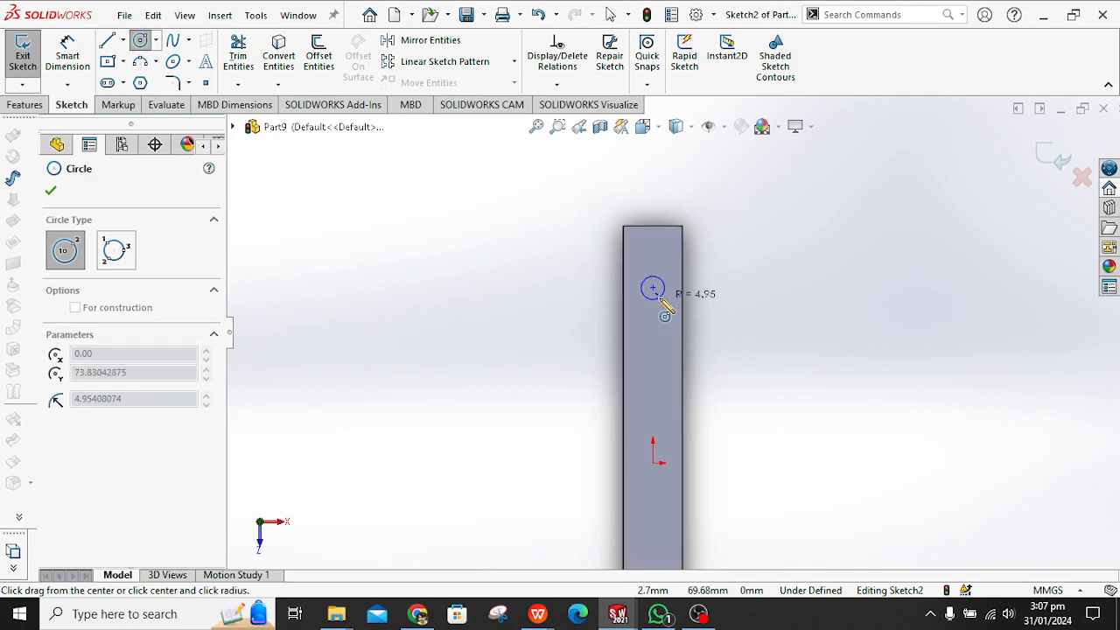
{"action": "left_click", "coordinate": [667, 295]}
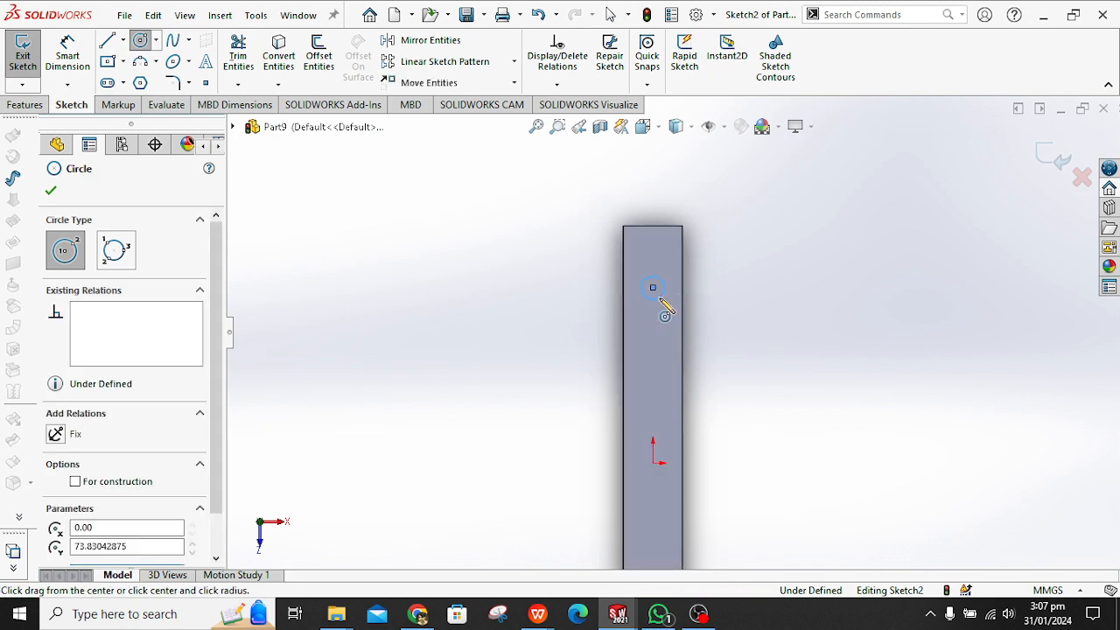
Dimension the circle's diameter to 10 mm.
{"action": "left_click", "coordinate": [67, 56]}
{"action": "left_click", "coordinate": [667, 300]}
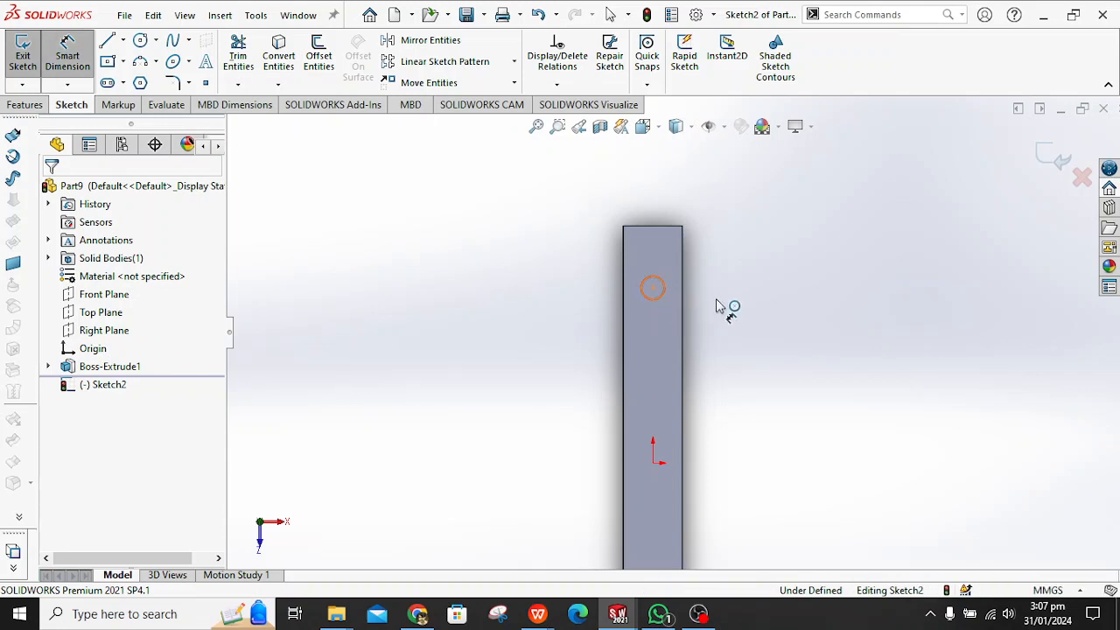
{"action": "left_click", "coordinate": [857, 299]}
{"action": "type", "text": "10"}
{"action": "key", "text": "Return"}
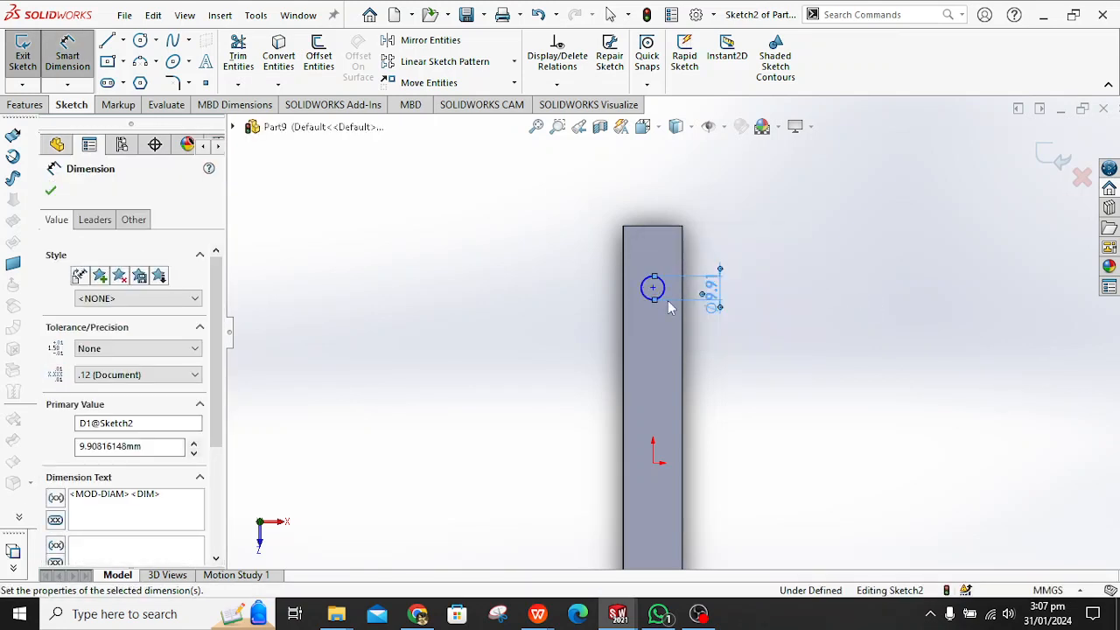
Dimension the circle's centre to 50 mm from the bar's nearest short edge and finish dimensioning.
{"action": "left_click", "coordinate": [671, 229]}
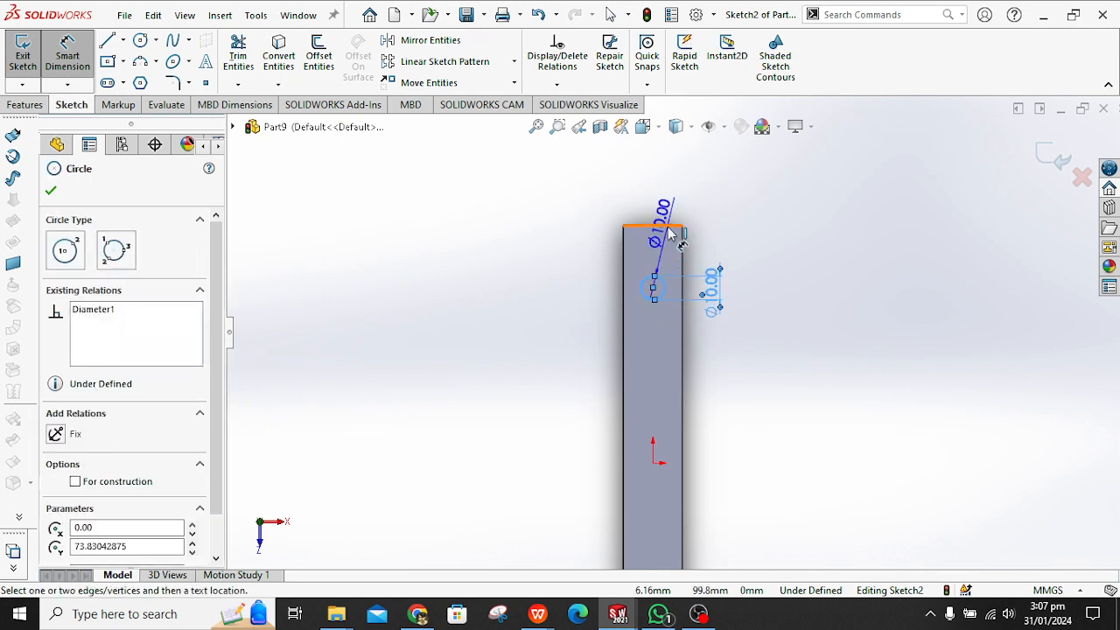
{"action": "left_click", "coordinate": [834, 316]}
{"action": "type", "text": "30"}
{"action": "key", "text": "Return"}
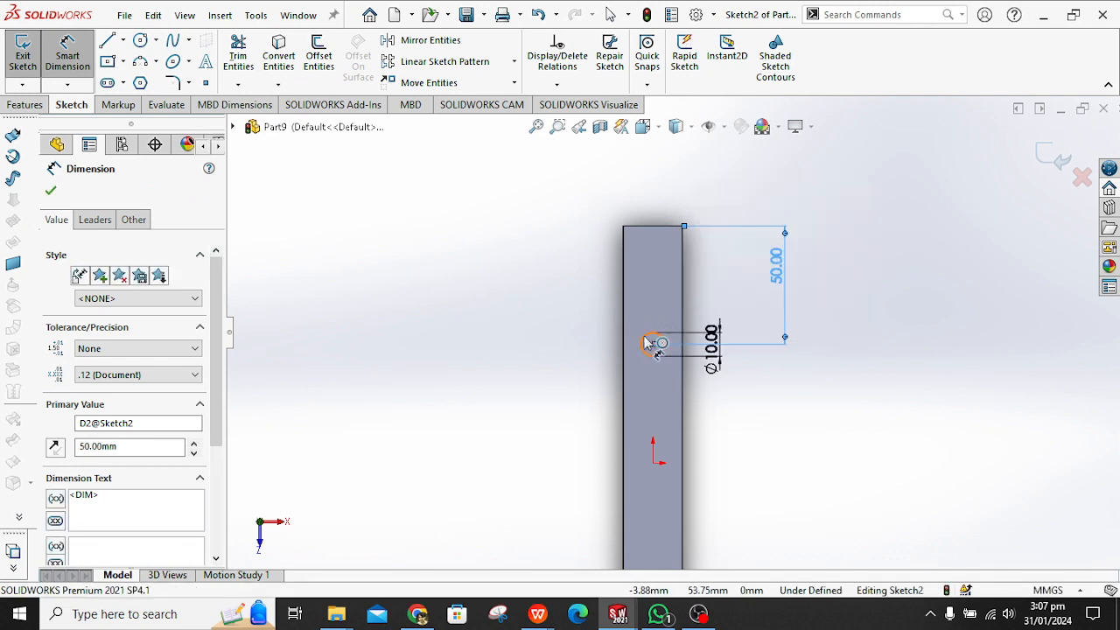
{"action": "left_click", "coordinate": [649, 343]}
{"action": "key", "text": "Escape"}
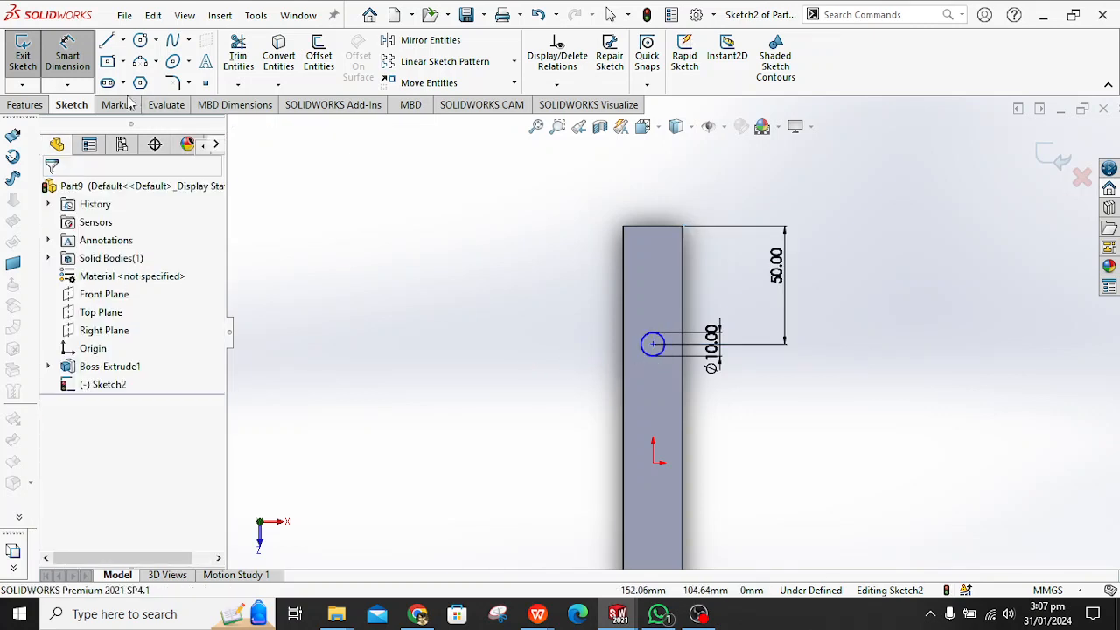
{"action": "left_click", "coordinate": [65, 53]}
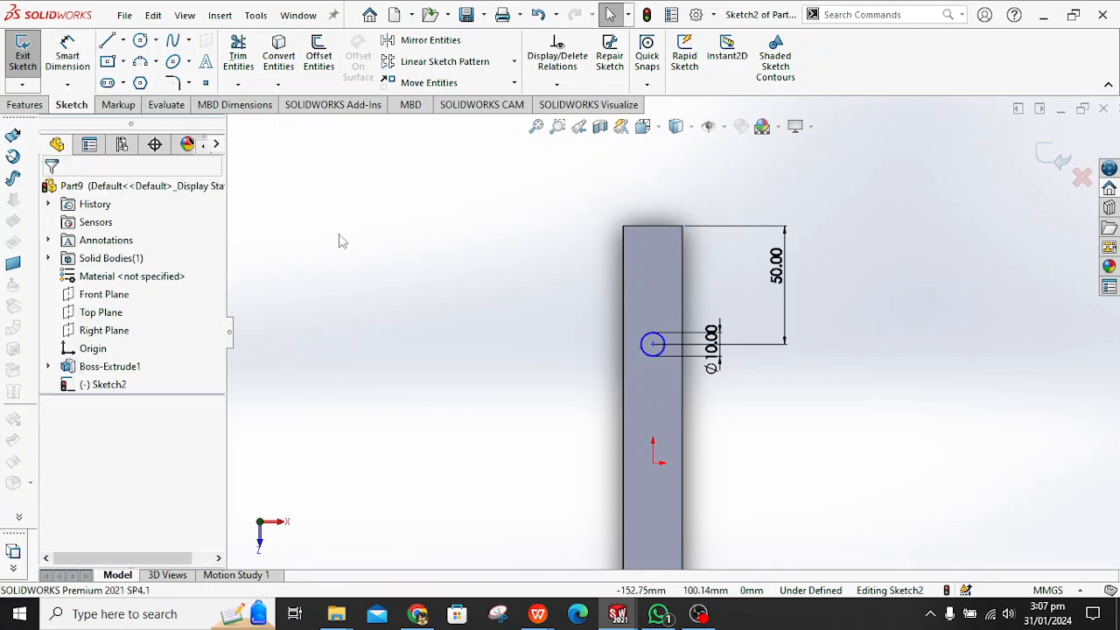
{"action": "left_click", "coordinate": [645, 356]}
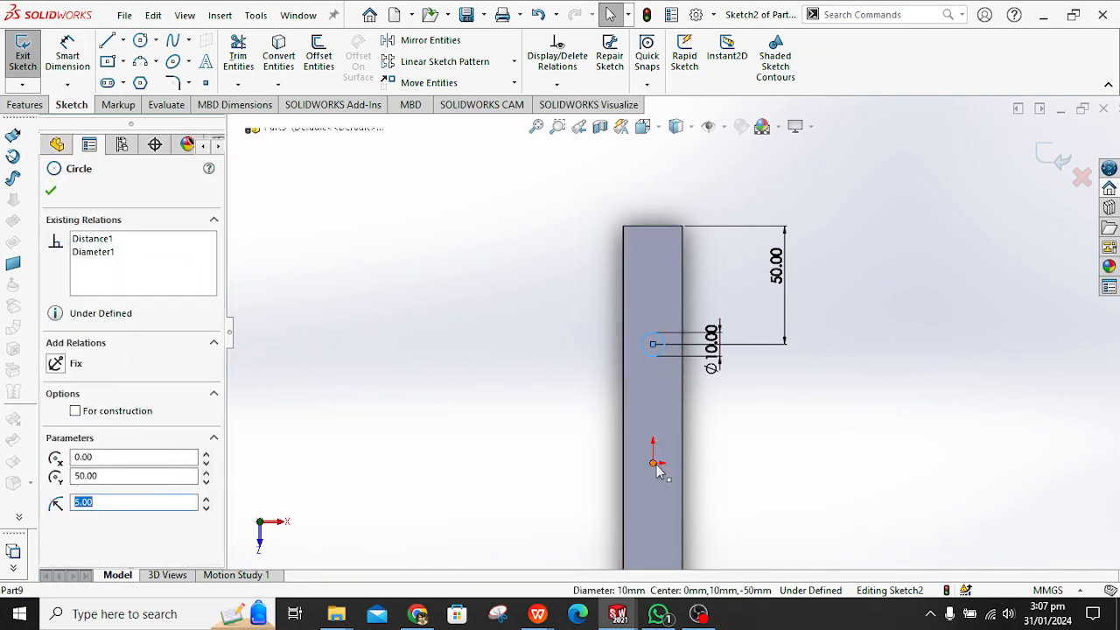
{"action": "left_click", "coordinate": [654, 464], "text": "ctrl"}
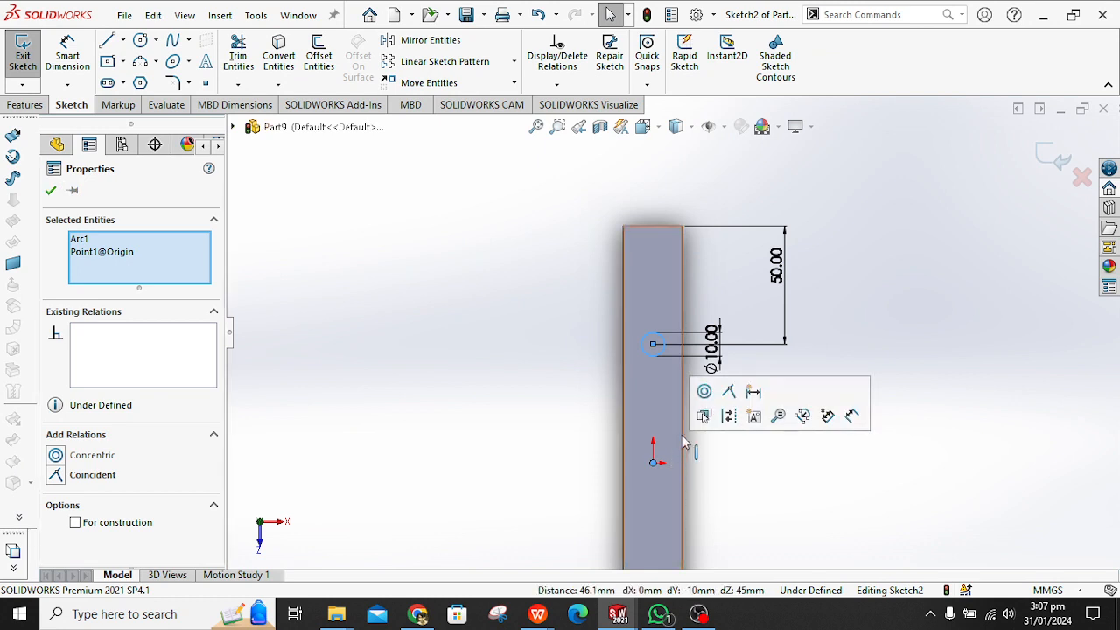
{"action": "left_click", "coordinate": [763, 515]}
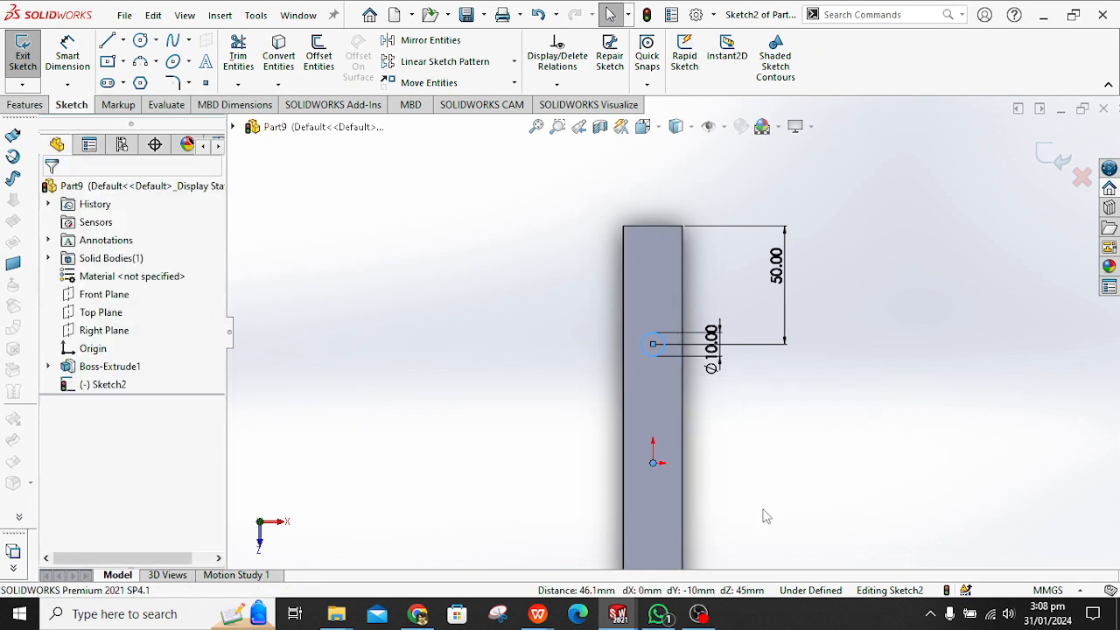
{"action": "left_click", "coordinate": [654, 462]}
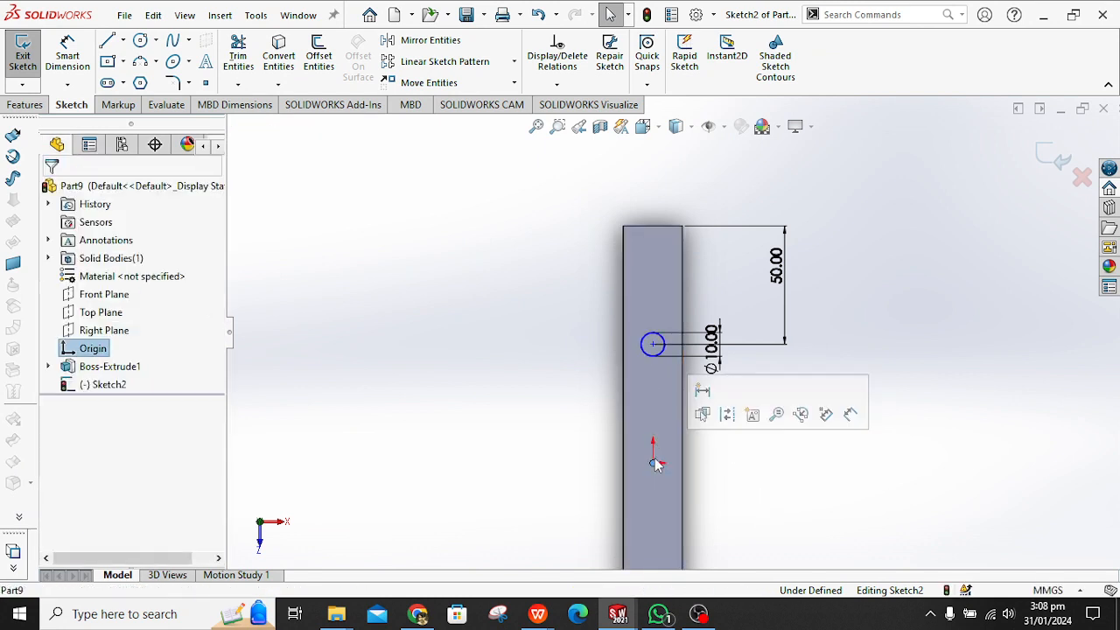
{"action": "left_click", "coordinate": [655, 353]}
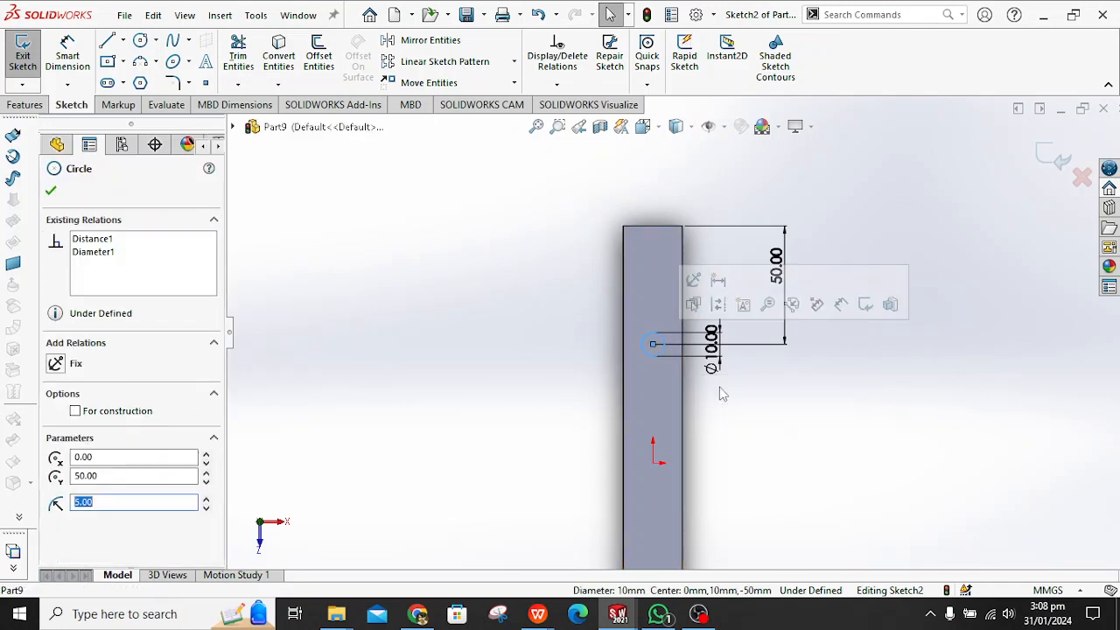
{"action": "left_click", "coordinate": [658, 473]}
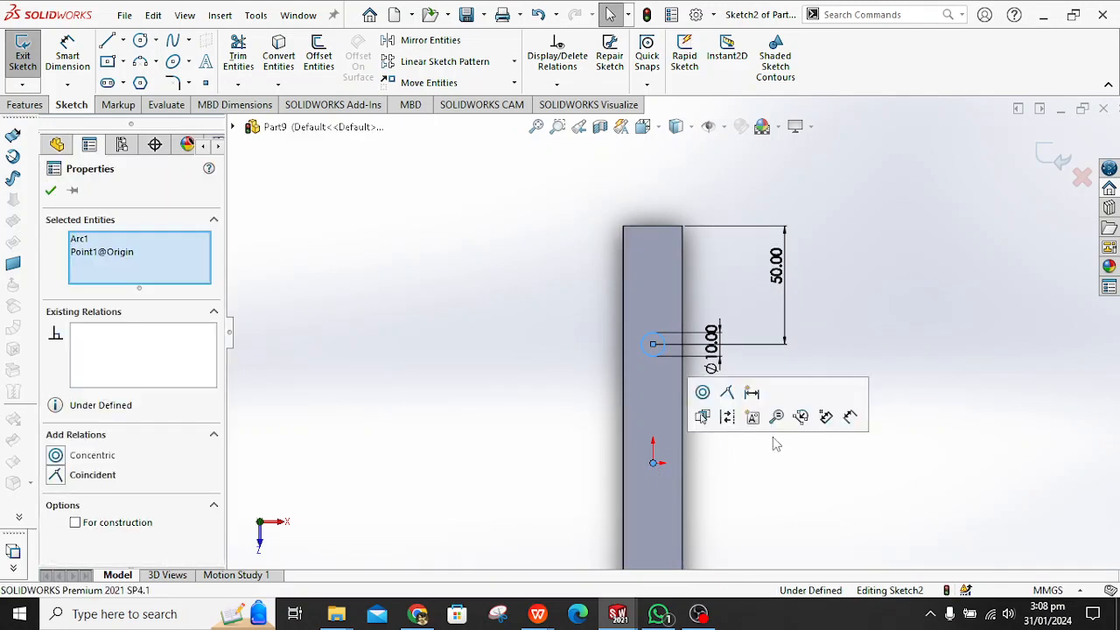
{"action": "left_click", "coordinate": [774, 447]}
Add a vertical relation between the hole circle's centre point and the origin.
{"action": "scroll", "coordinate": [660, 351], "scroll_direction": "down", "scroll_amount": 3}
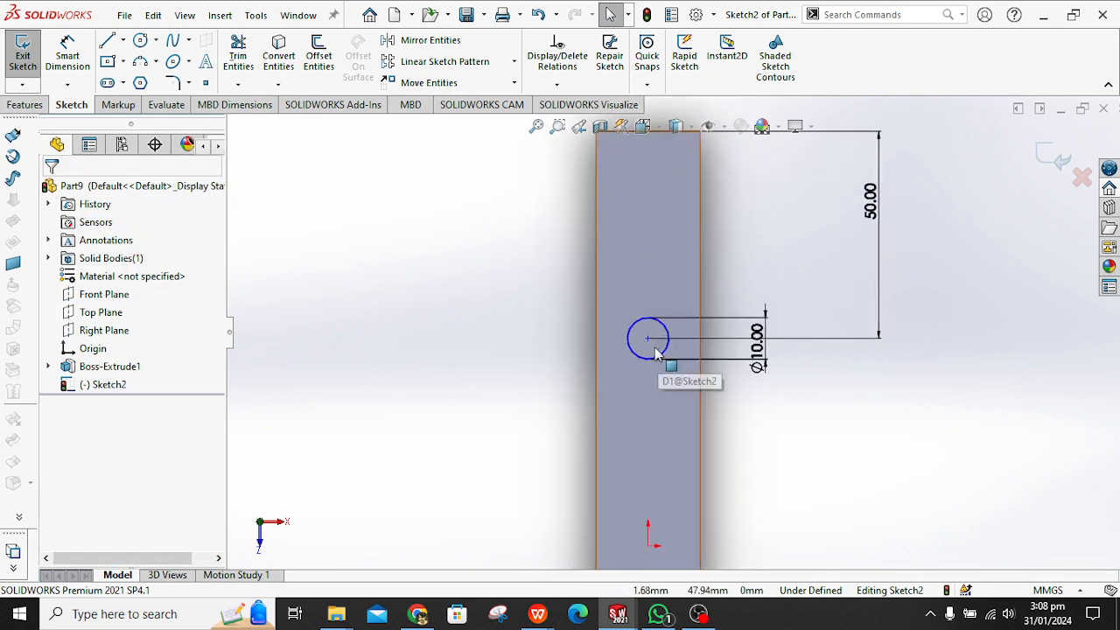
{"action": "left_click", "coordinate": [648, 340]}
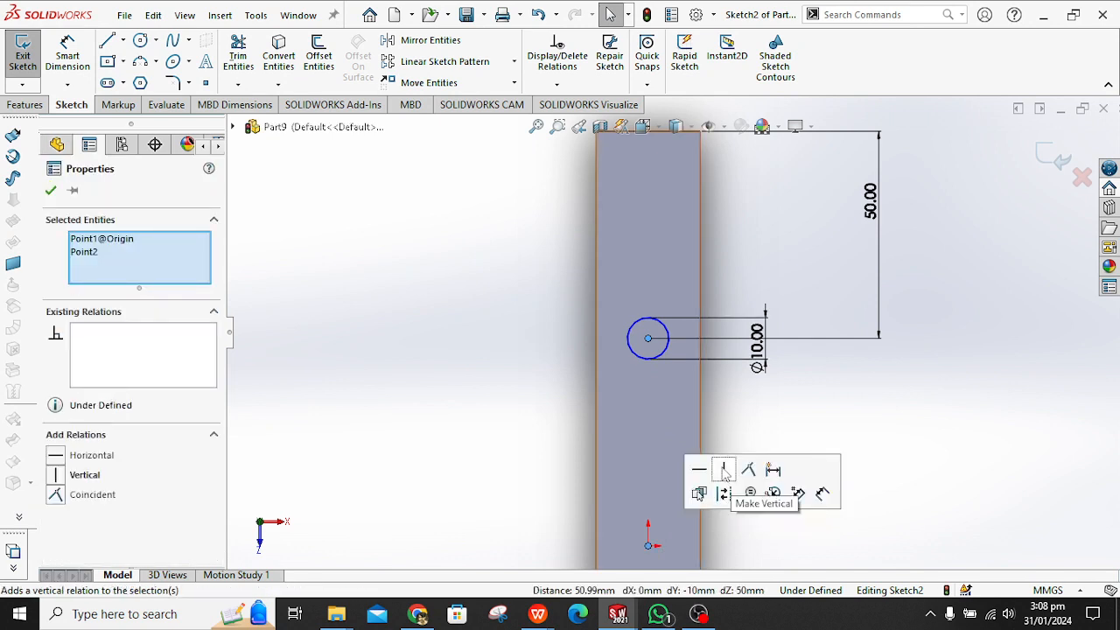
{"action": "left_click", "coordinate": [724, 472]}
{"action": "left_click", "coordinate": [1016, 438]}
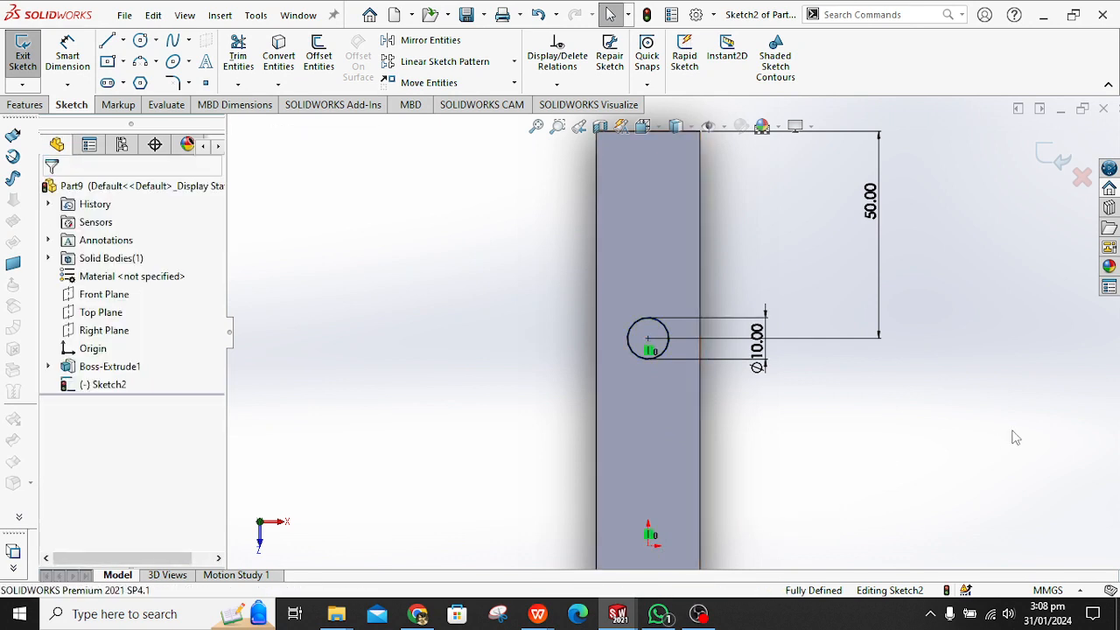
Sketch a second circle about 12 mm in diameter between the first circle and the bar's nearest short edge, vertically aligned with the first.
{"action": "scroll", "coordinate": [915, 341], "scroll_direction": "up", "scroll_amount": 2}
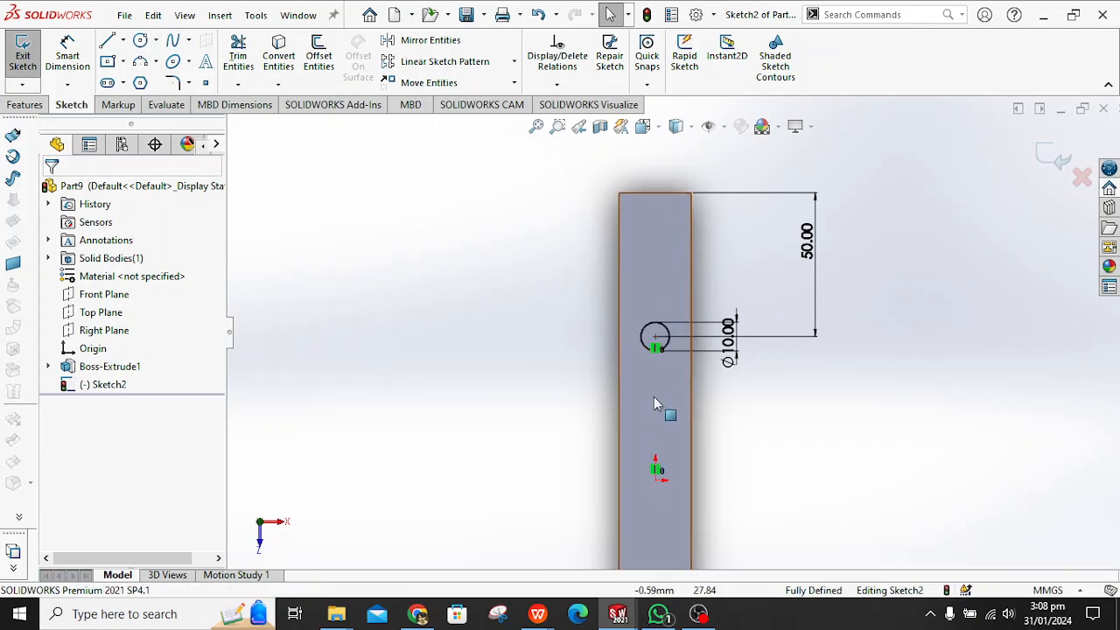
{"action": "left_click", "coordinate": [140, 40]}
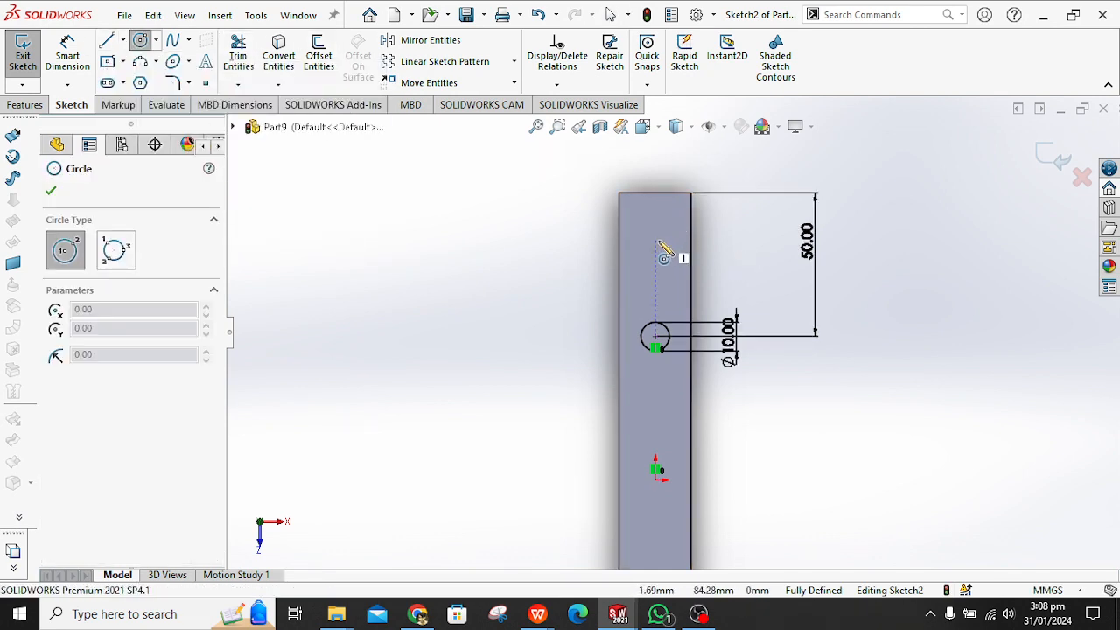
{"action": "left_click", "coordinate": [656, 246]}
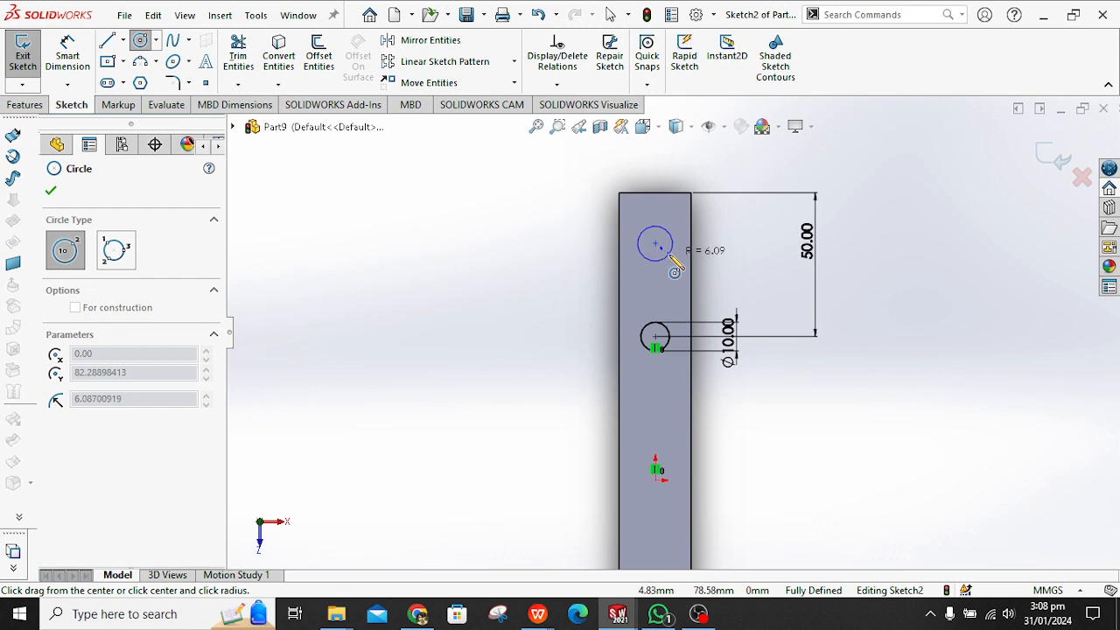
{"action": "left_click", "coordinate": [675, 265]}
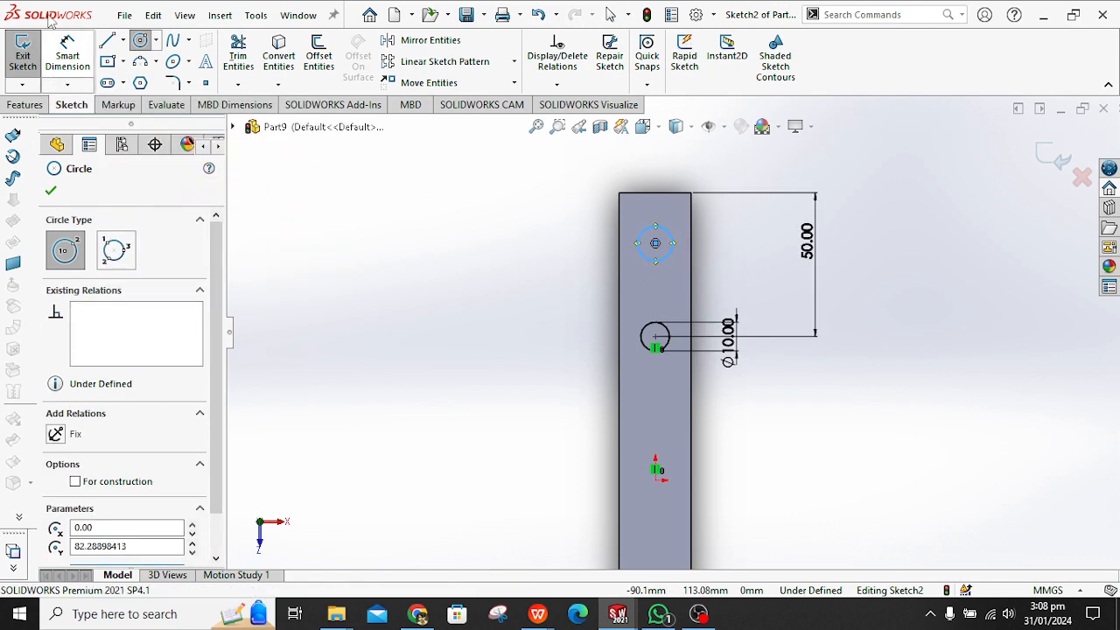
Dimension the second circle's diameter to 10 mm.
{"action": "left_click", "coordinate": [67, 54]}
{"action": "left_click", "coordinate": [661, 265]}
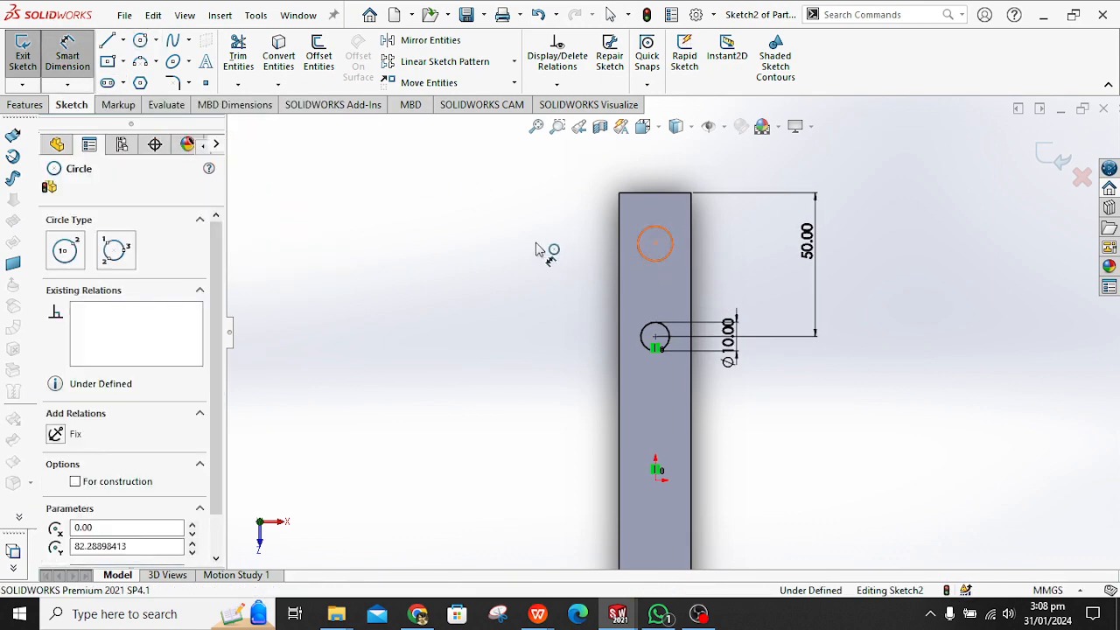
{"action": "left_click", "coordinate": [625, 248]}
{"action": "type", "text": "10"}
{"action": "key", "text": "Escape"}
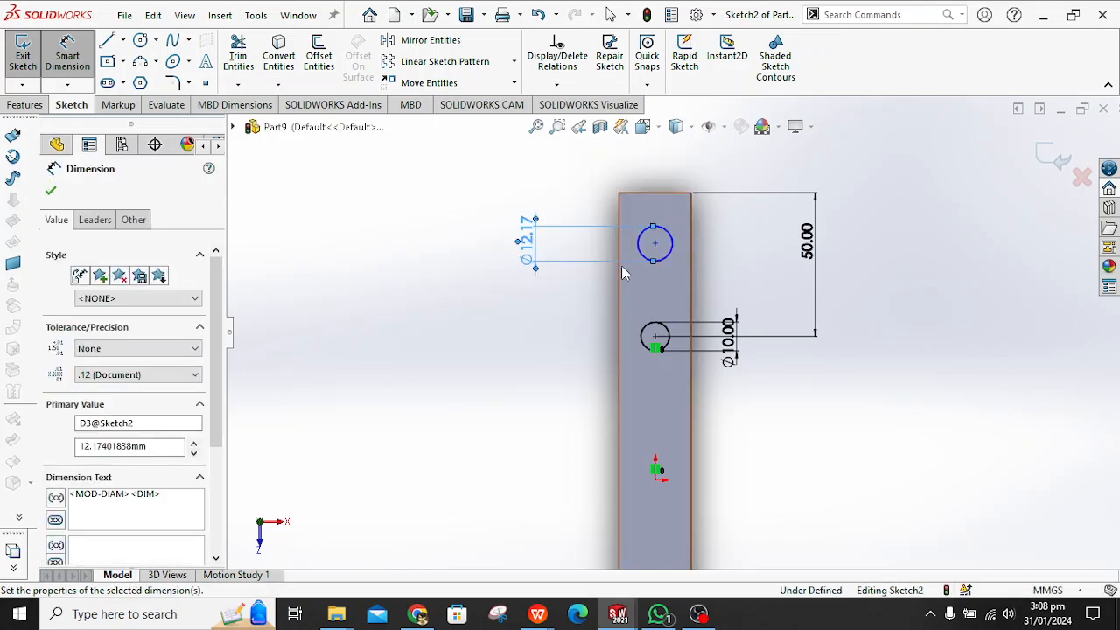
Dimension the second circle's centre to 15 mm from the bar's nearest short edge and finish dimensioning.
{"action": "left_click_drag", "start_coordinate": [657, 233], "coordinate": [644, 200]}
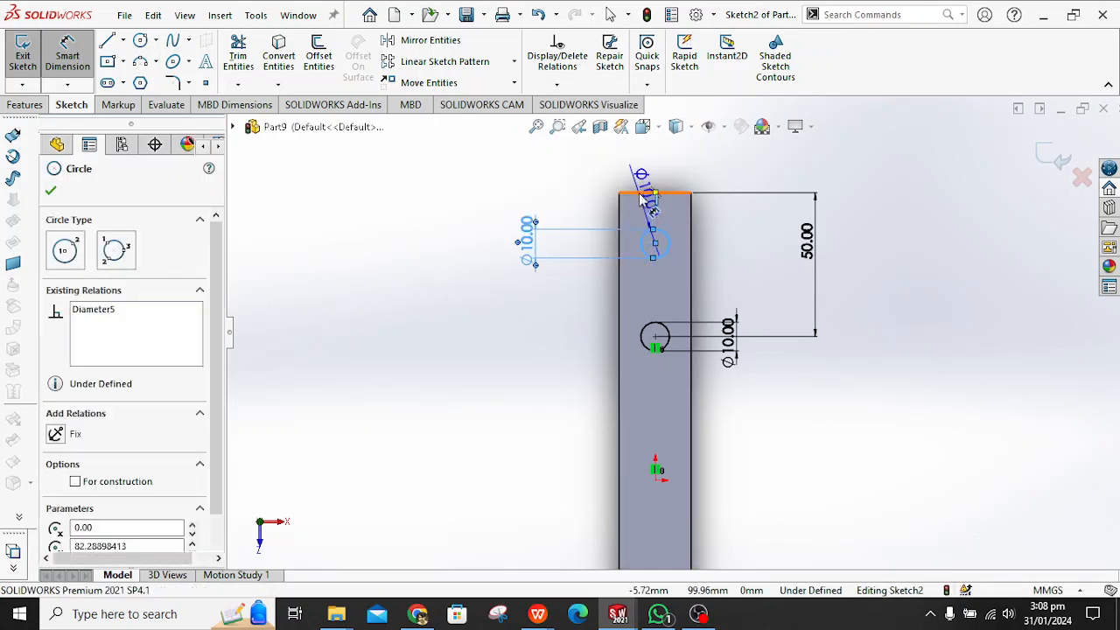
{"action": "left_click", "coordinate": [644, 196]}
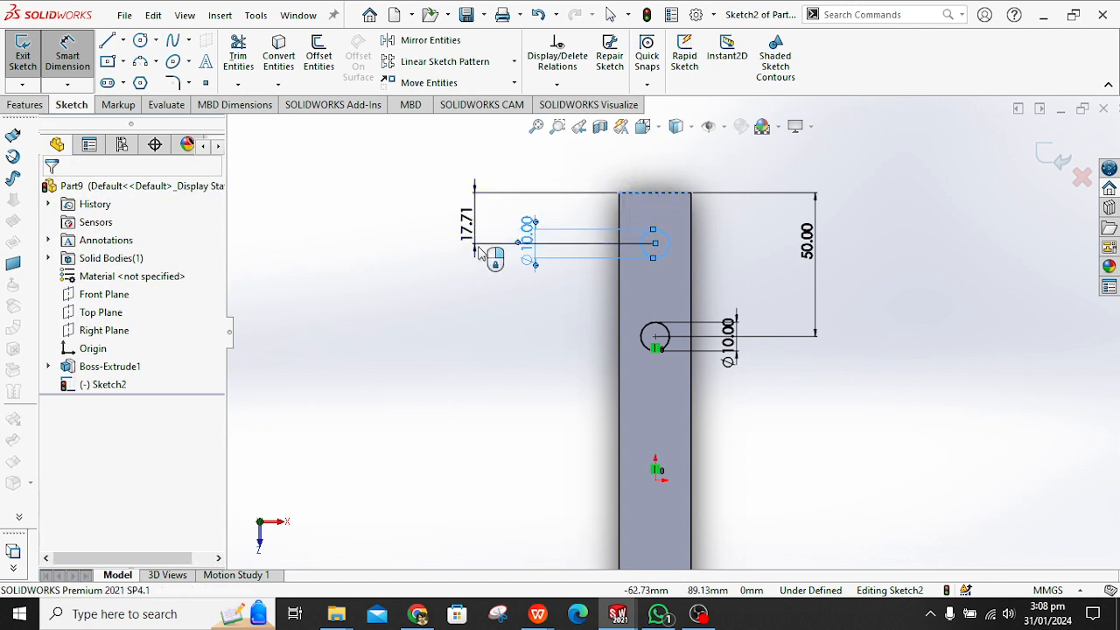
{"action": "left_click", "coordinate": [479, 251]}
{"action": "type", "text": "10"}
{"action": "key", "text": "Return"}
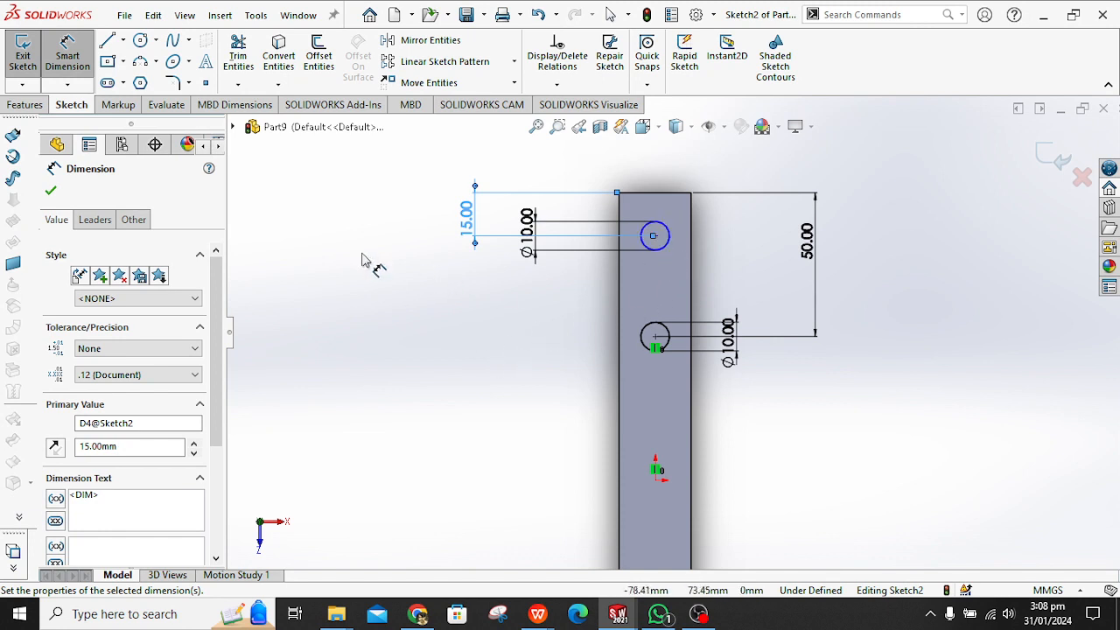
{"action": "key", "text": "Escape"}
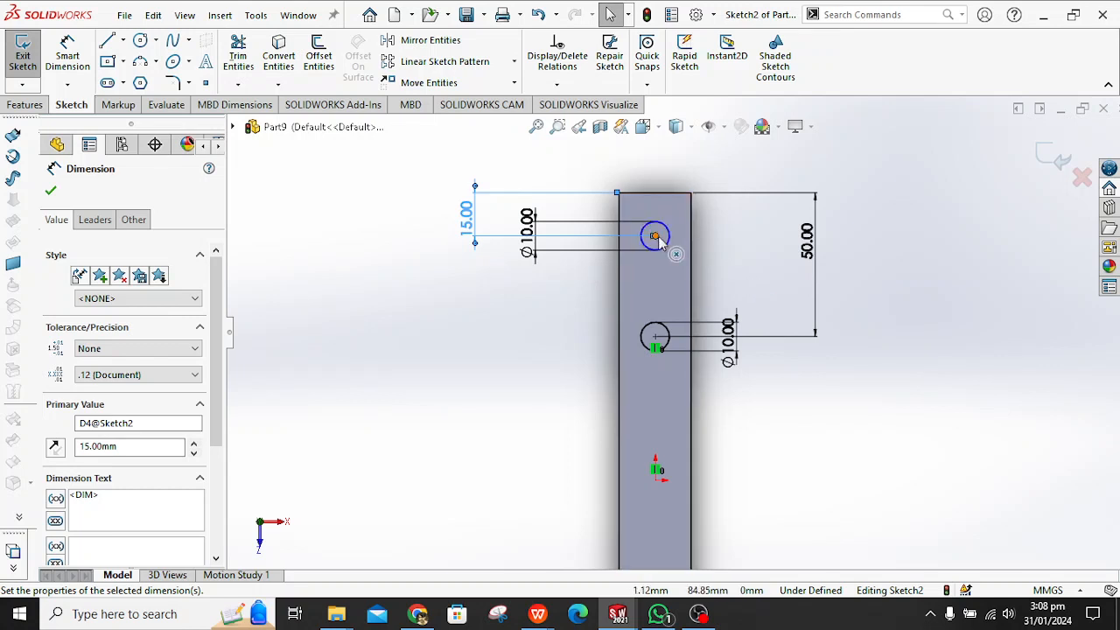
Add a vertical relation between the second circle's centre point and the origin.
{"action": "left_click", "coordinate": [659, 236]}
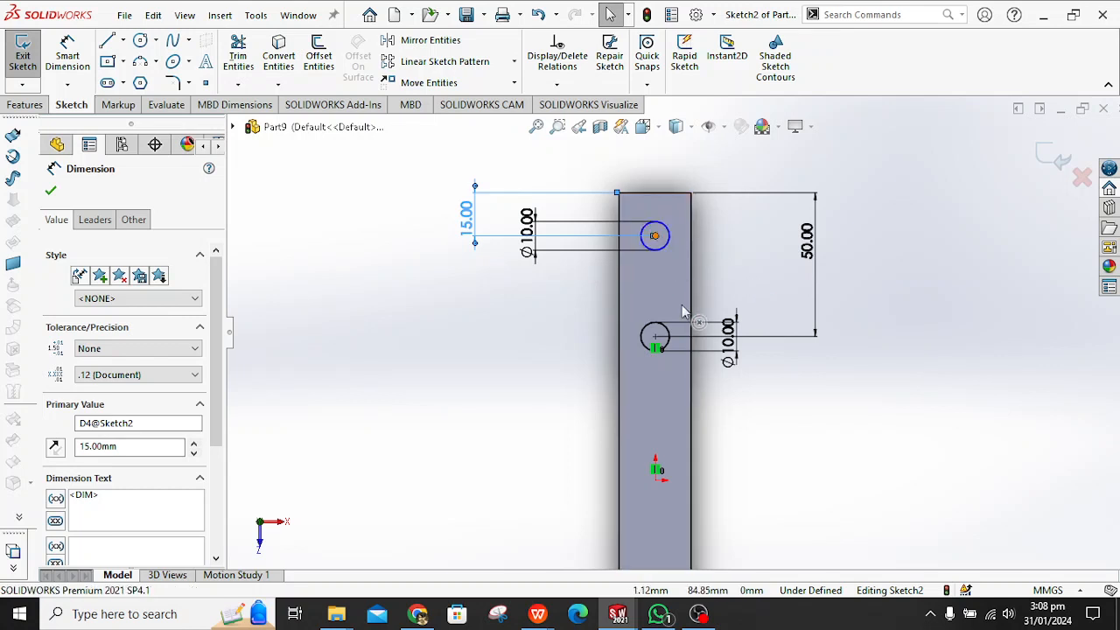
{"action": "left_click", "coordinate": [657, 479], "text": "ctrl"}
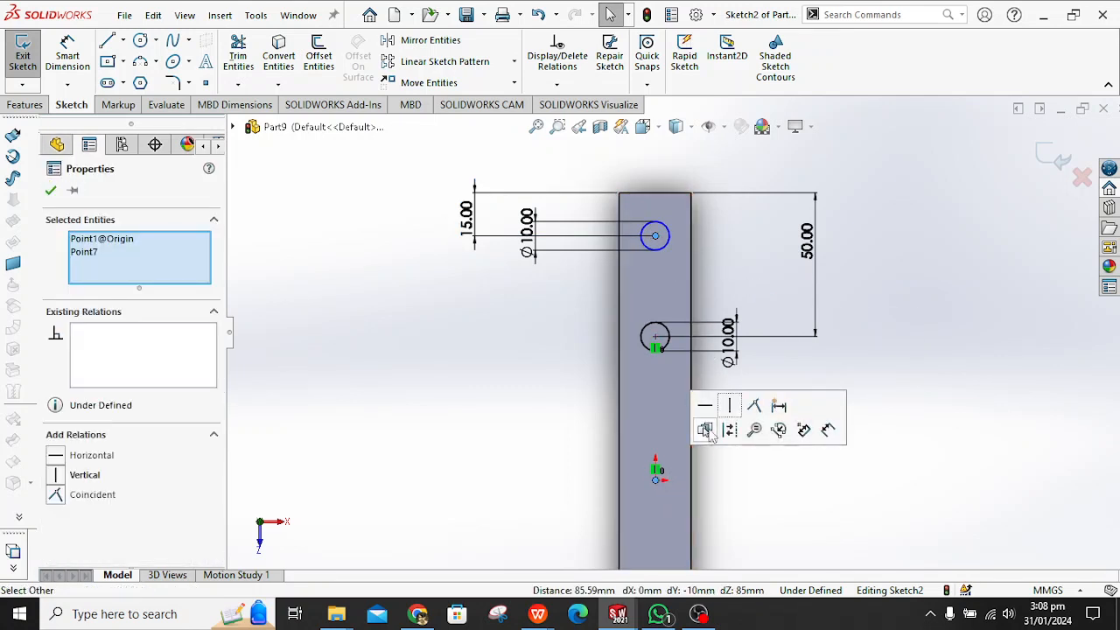
{"action": "left_click", "coordinate": [731, 406]}
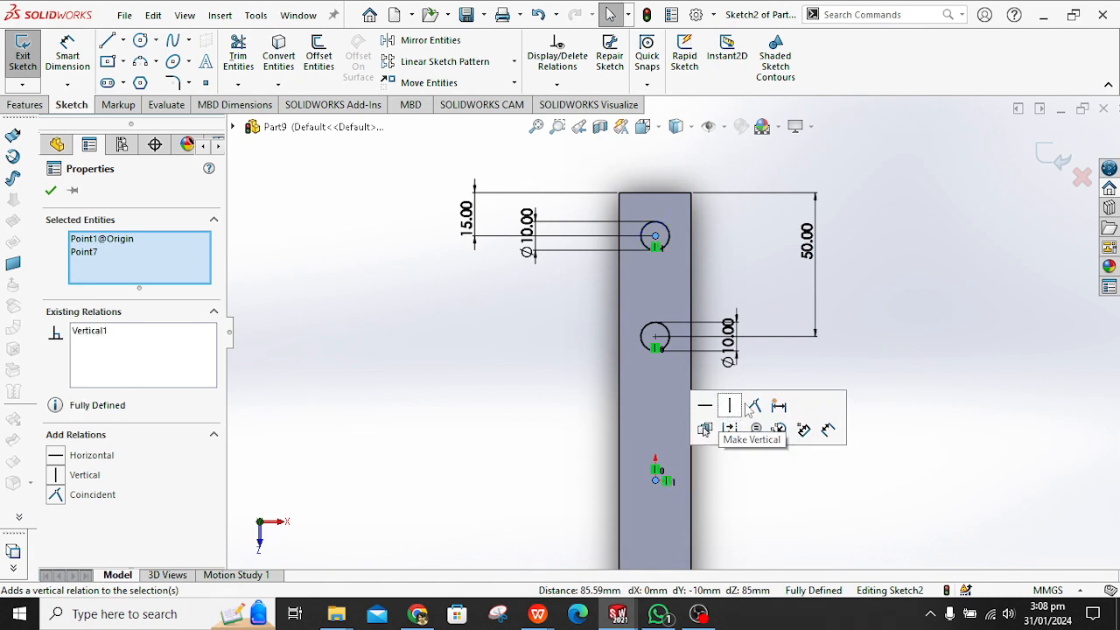
{"action": "left_click", "coordinate": [881, 321]}
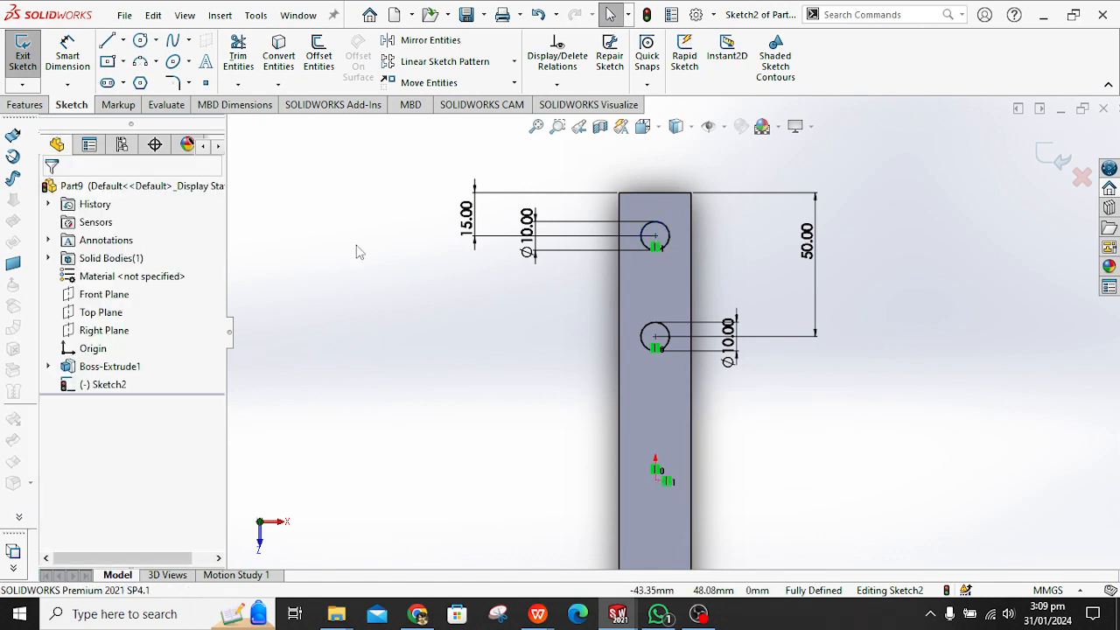
Cut-extrude both circles blind 10 mm through the bar and view the part from the top.
{"action": "left_click", "coordinate": [24, 105]}
{"action": "left_click", "coordinate": [245, 56]}
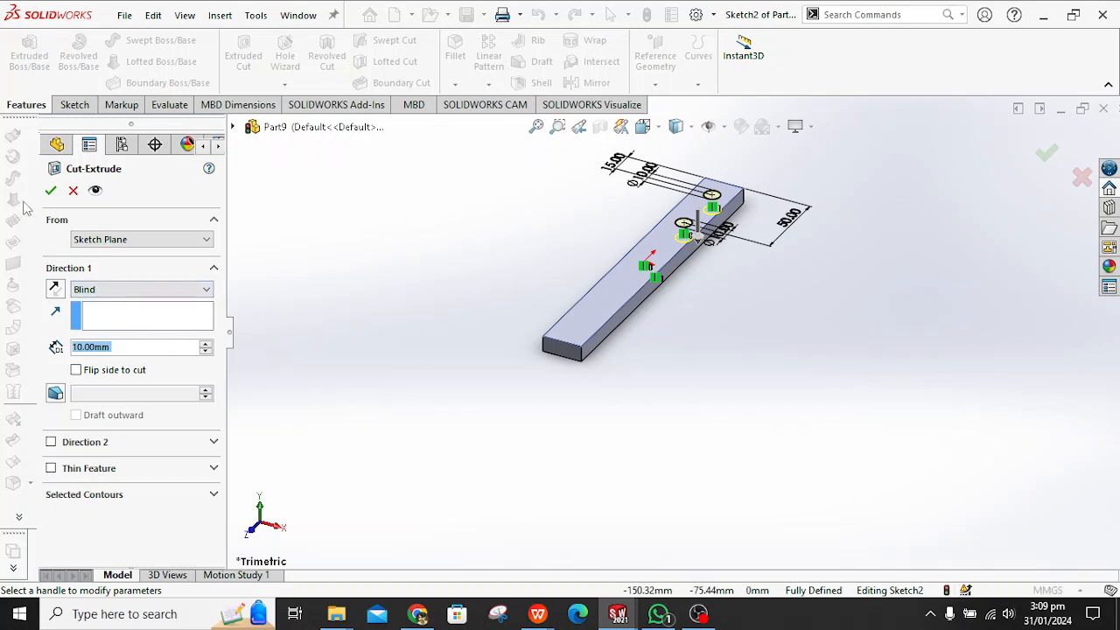
{"action": "left_click", "coordinate": [50, 190]}
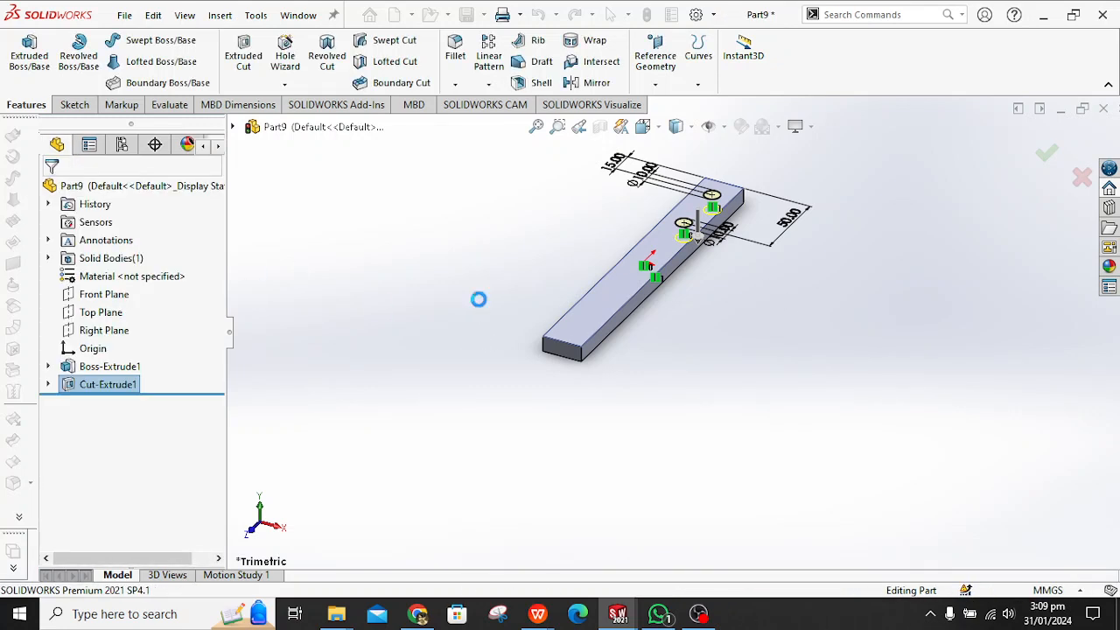
{"action": "left_click", "coordinate": [262, 508]}
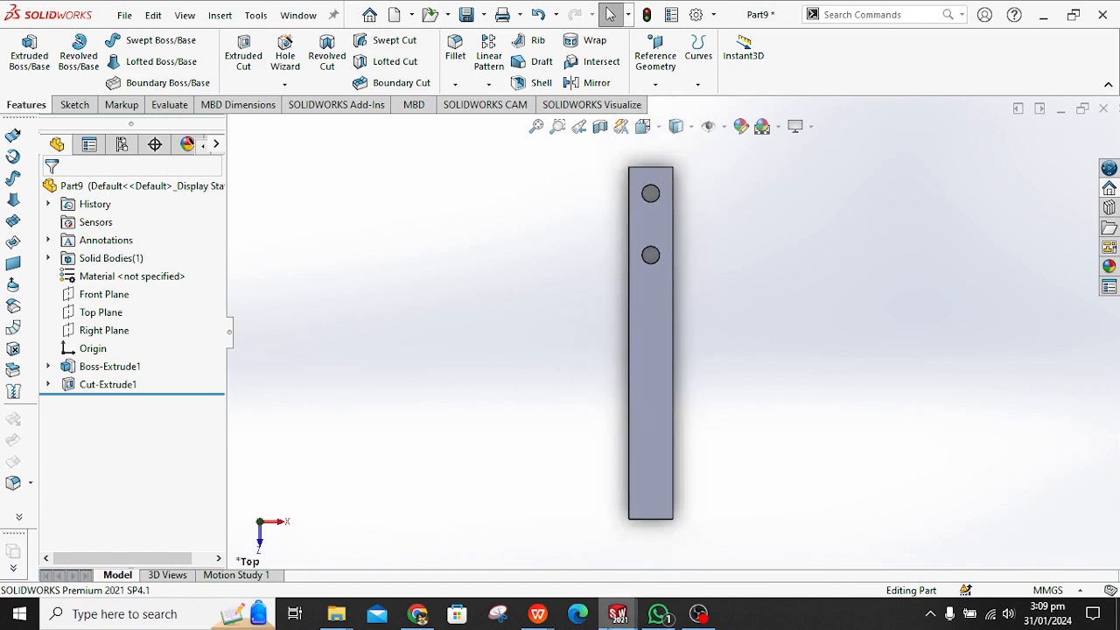
Switch to the Lesson 2 assembly to check its ring and create a new part document.
{"action": "mouse_move", "coordinate": [619, 615]}
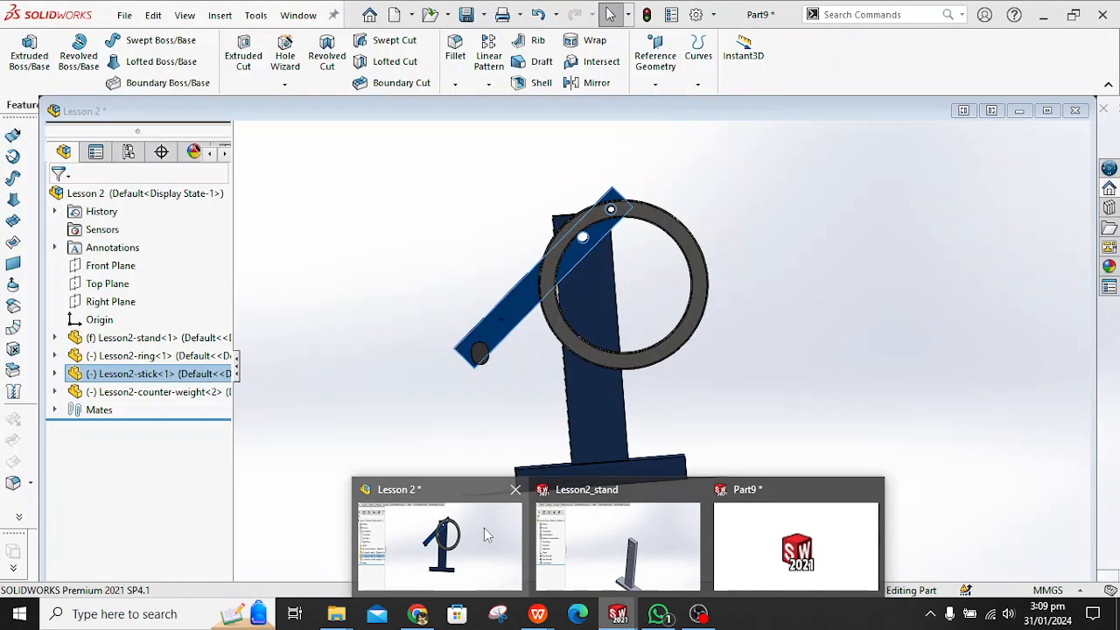
{"action": "left_click", "coordinate": [487, 535]}
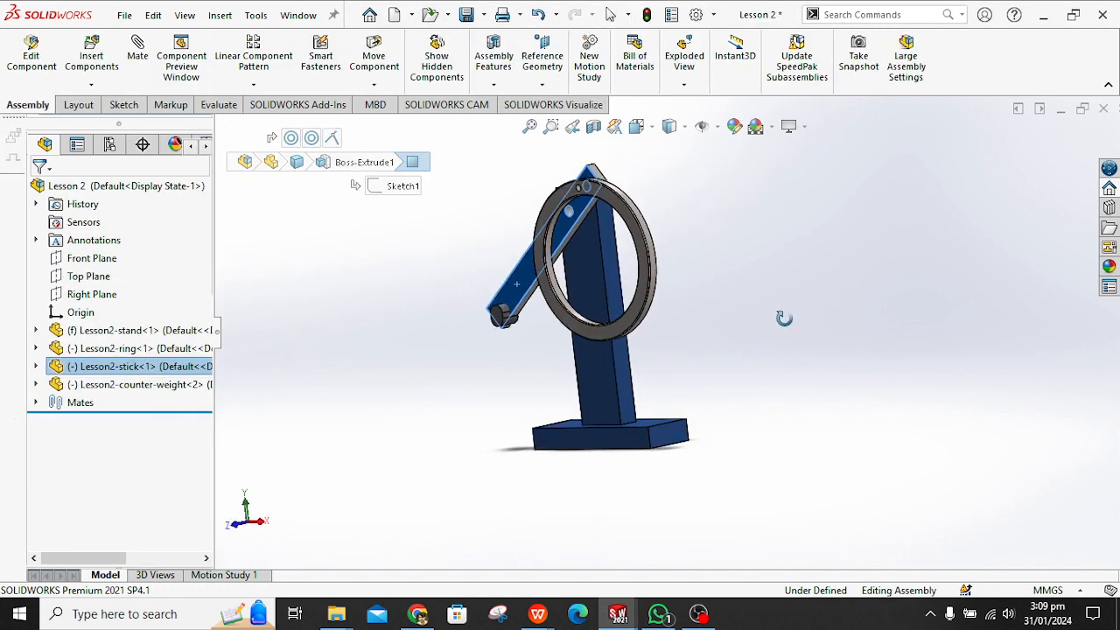
{"action": "left_click", "coordinate": [125, 16]}
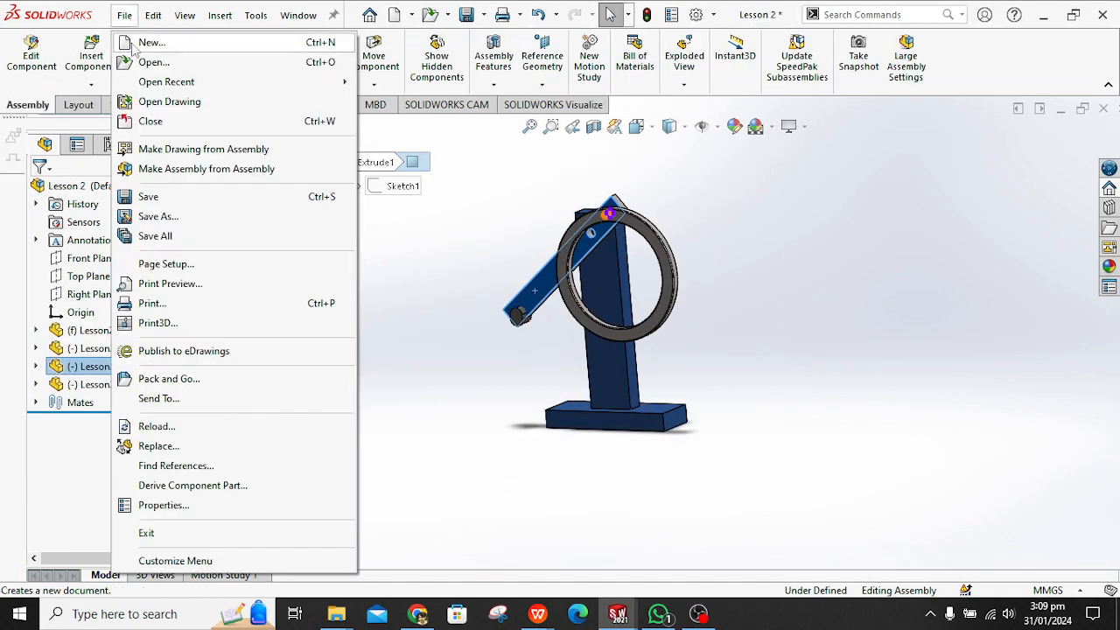
{"action": "left_click", "coordinate": [144, 42]}
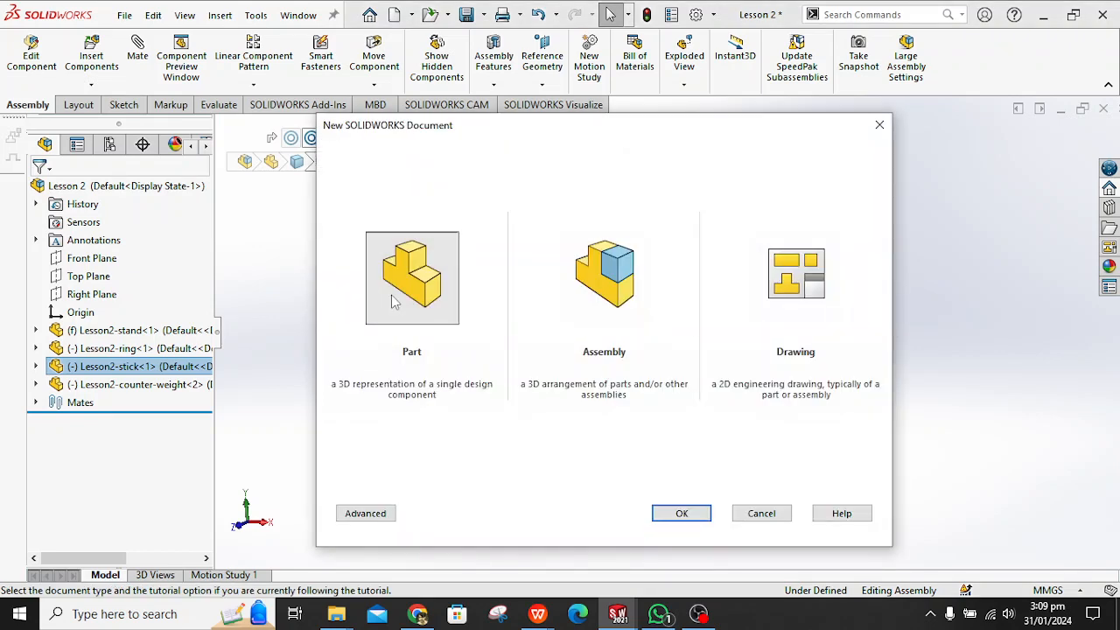
{"action": "left_click", "coordinate": [674, 514]}
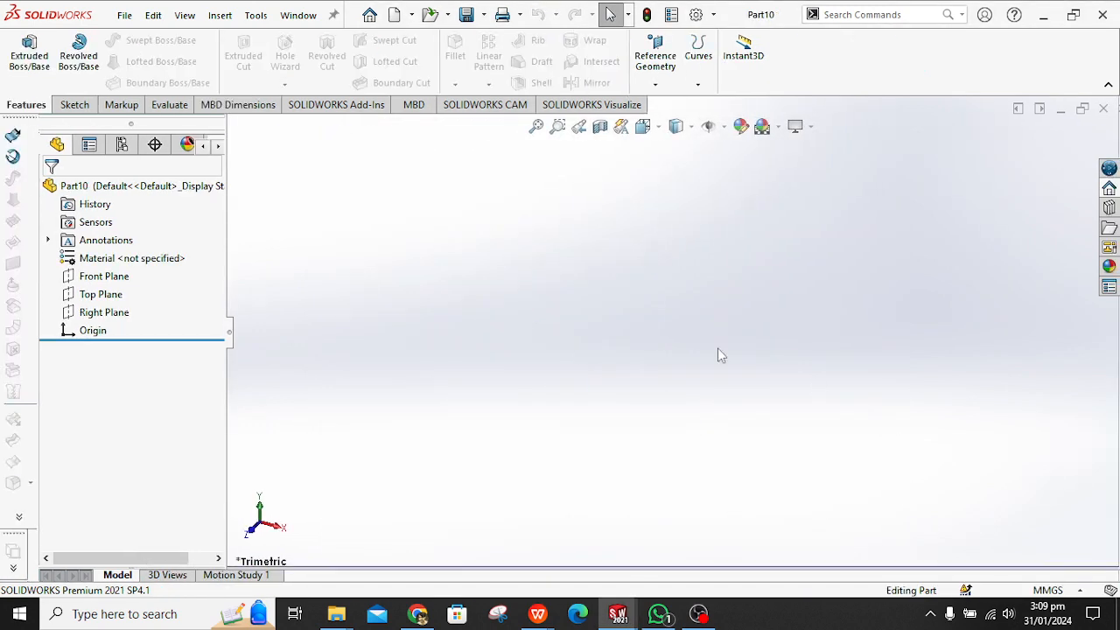
Start a sketch on the Top Plane of the new part and draw a large circle centred on the origin.
{"action": "left_click", "coordinate": [105, 295]}
{"action": "left_click", "coordinate": [109, 261]}
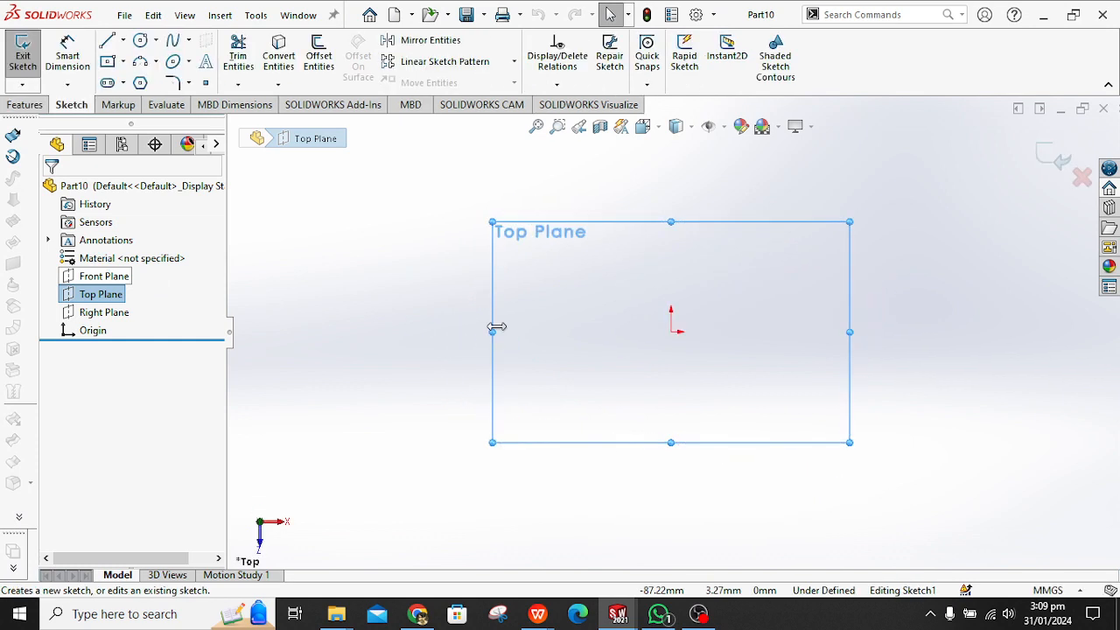
{"action": "left_click", "coordinate": [143, 44]}
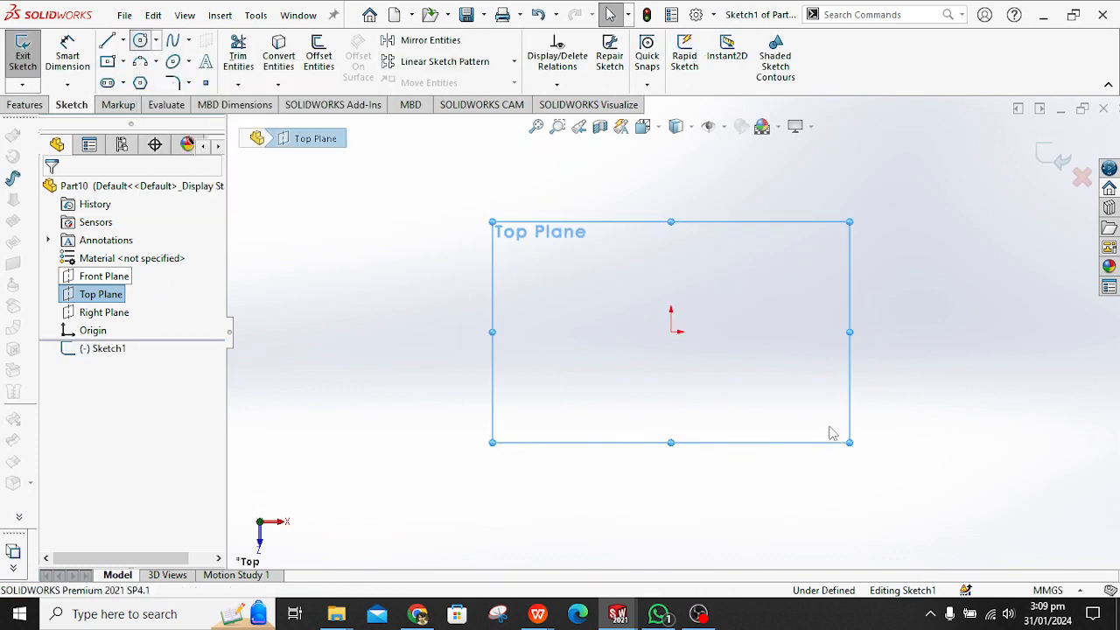
{"action": "left_click", "coordinate": [671, 332]}
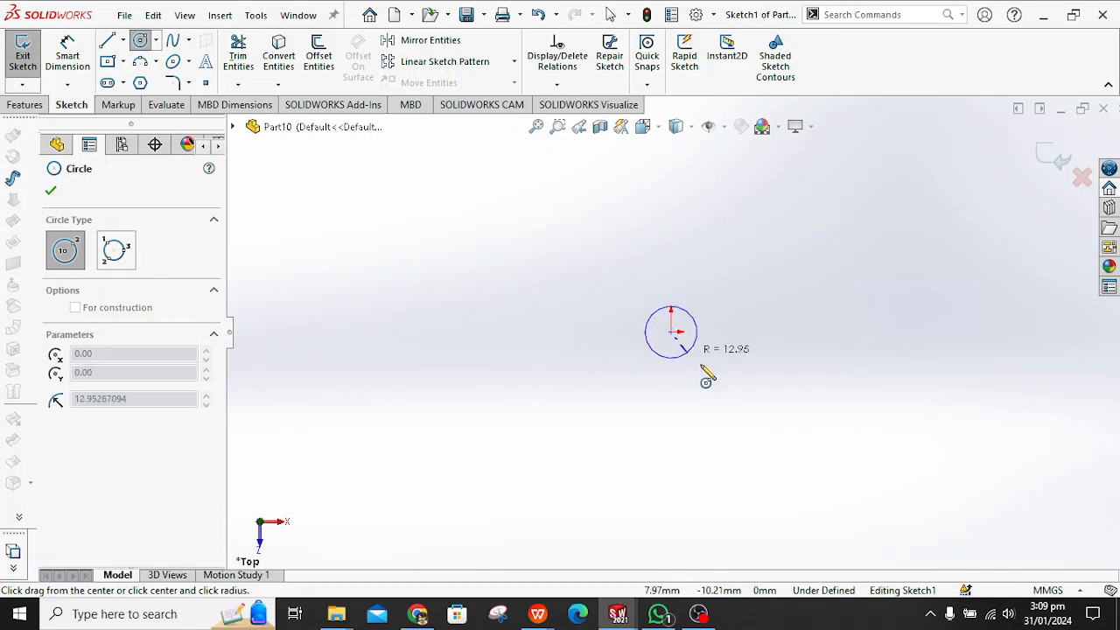
{"action": "left_click", "coordinate": [784, 427]}
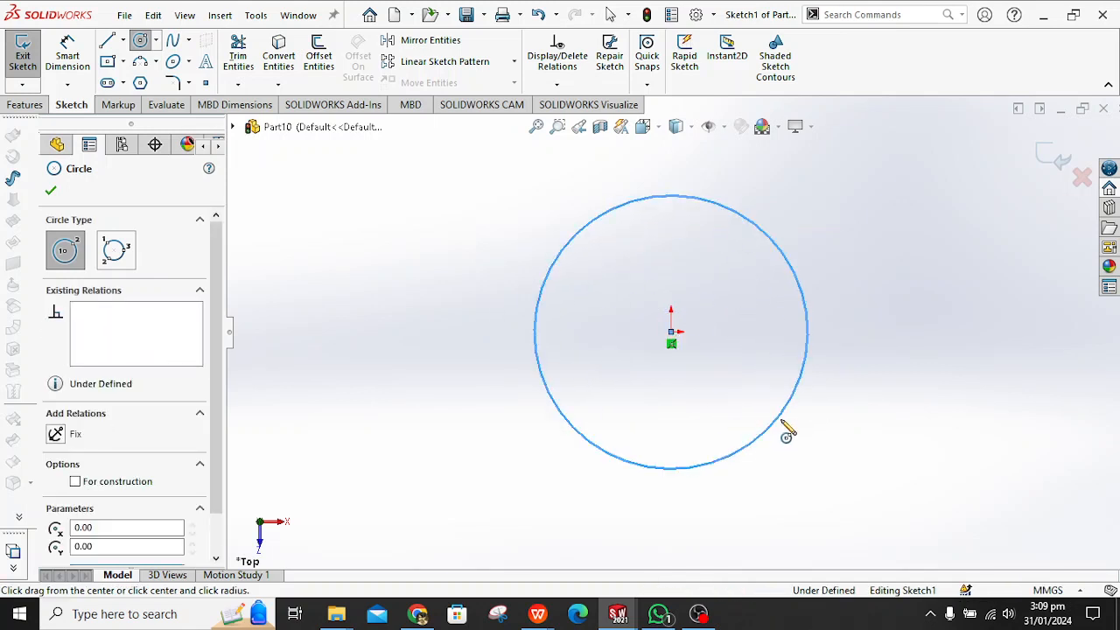
Draw an inner circle about 51 mm in radius centred on the origin and set the outer circle's diameter to 150 mm.
{"action": "left_click", "coordinate": [671, 332]}
{"action": "left_click", "coordinate": [754, 391]}
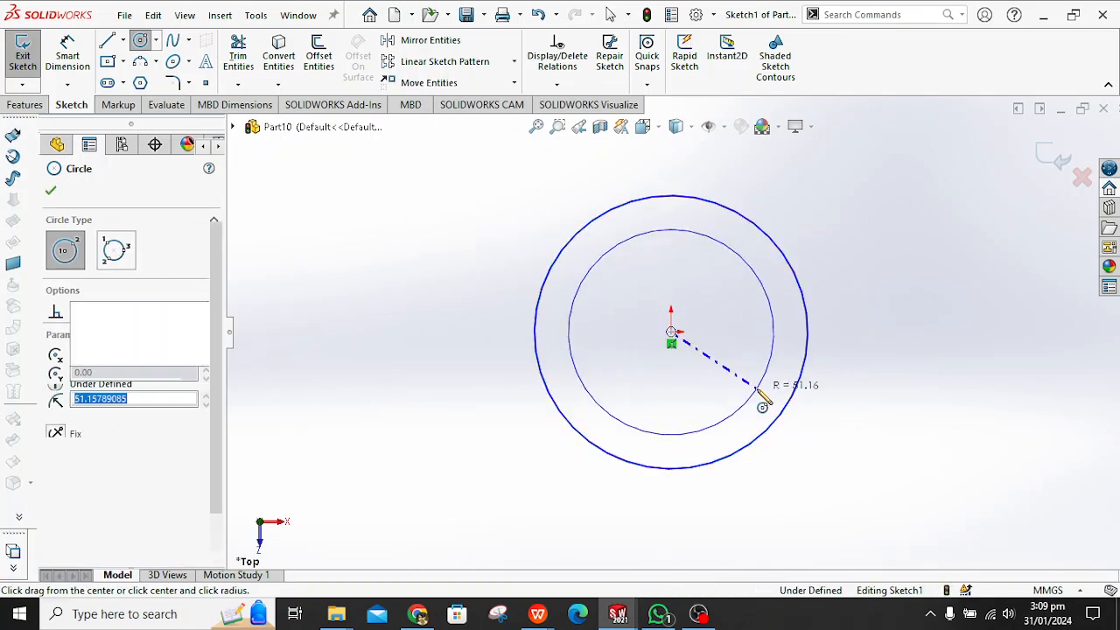
{"action": "left_click", "coordinate": [68, 58]}
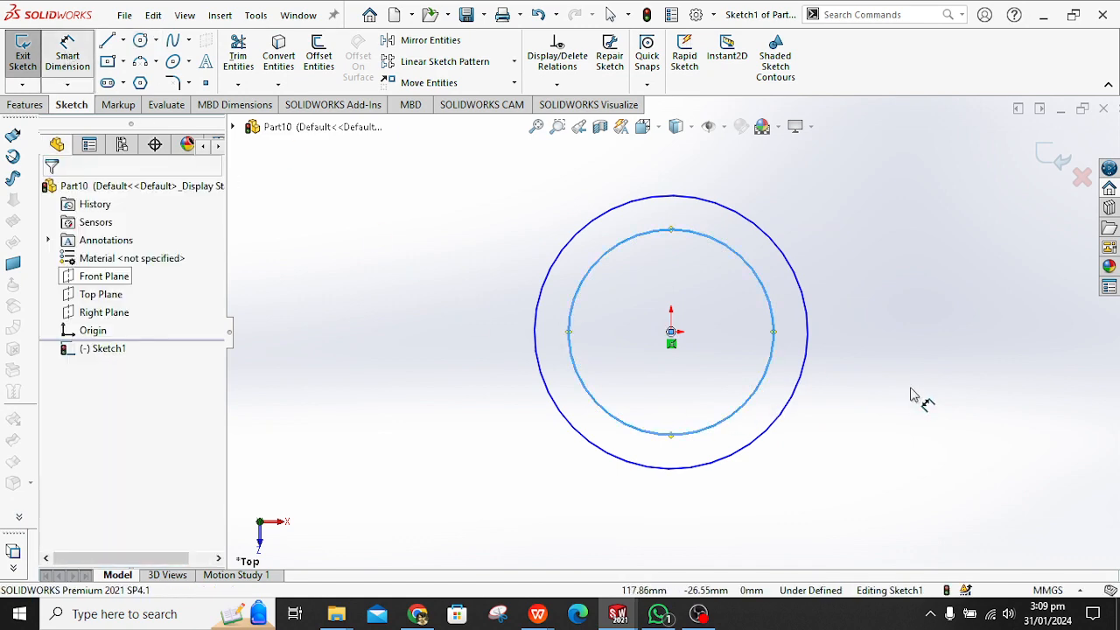
{"action": "left_click", "coordinate": [806, 355]}
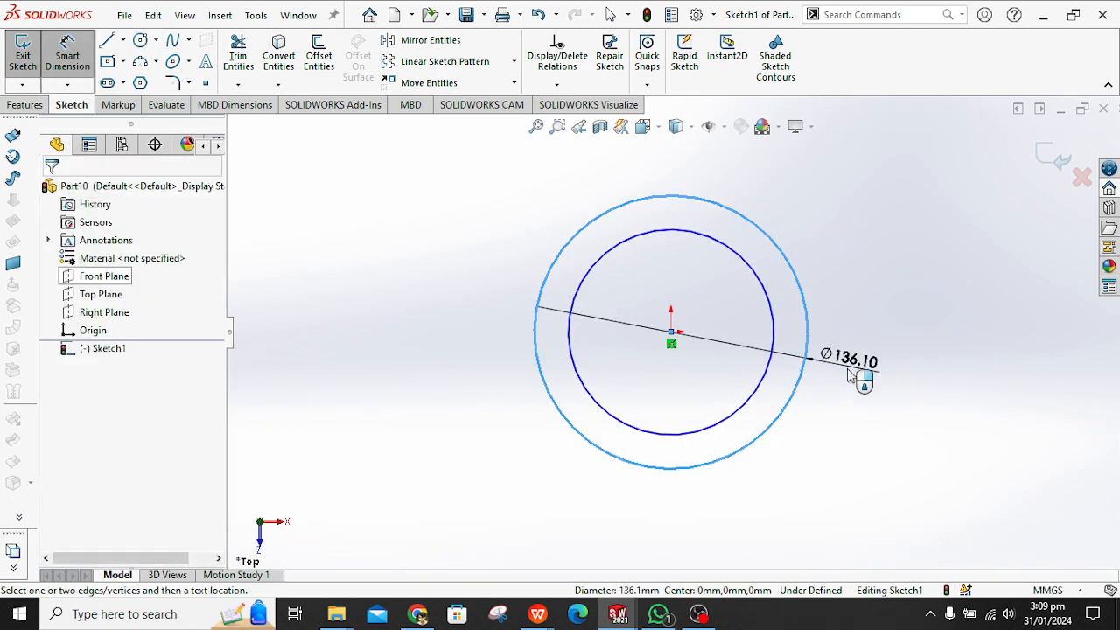
{"action": "left_click", "coordinate": [1113, 308]}
{"action": "type", "text": "150"}
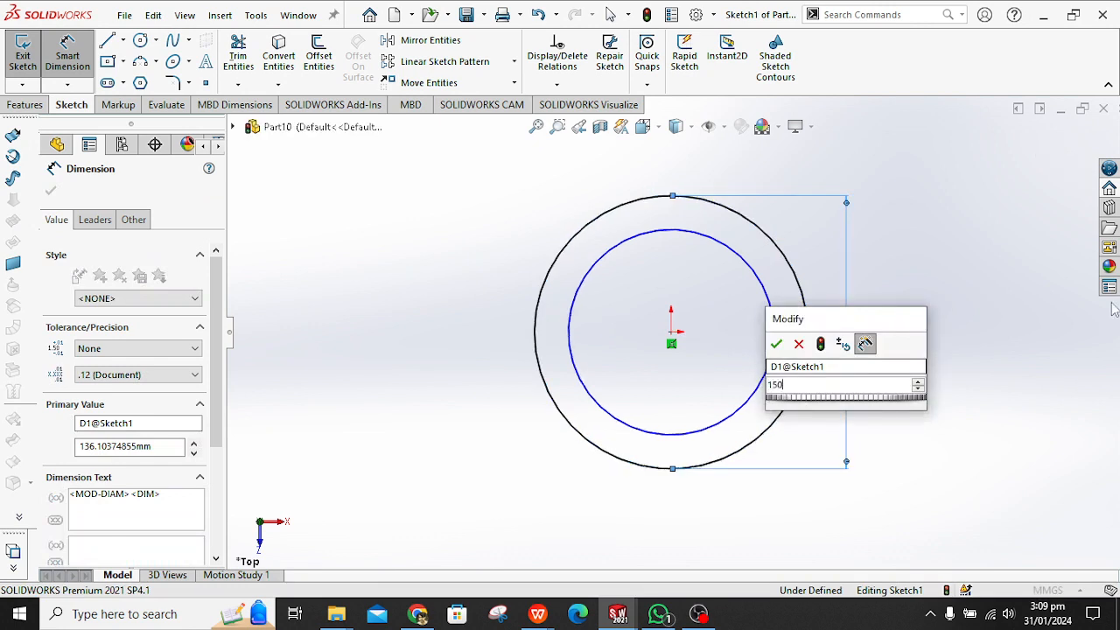
{"action": "key", "text": "Return"}
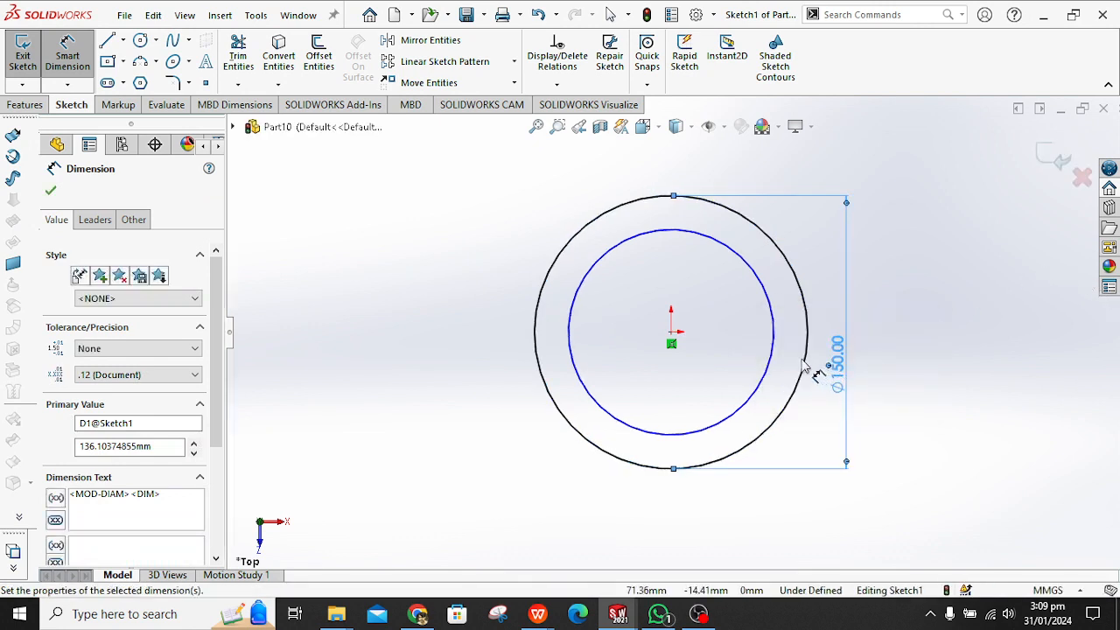
Dimension the inner circle's diameter to 120 mm.
{"action": "left_click", "coordinate": [796, 359]}
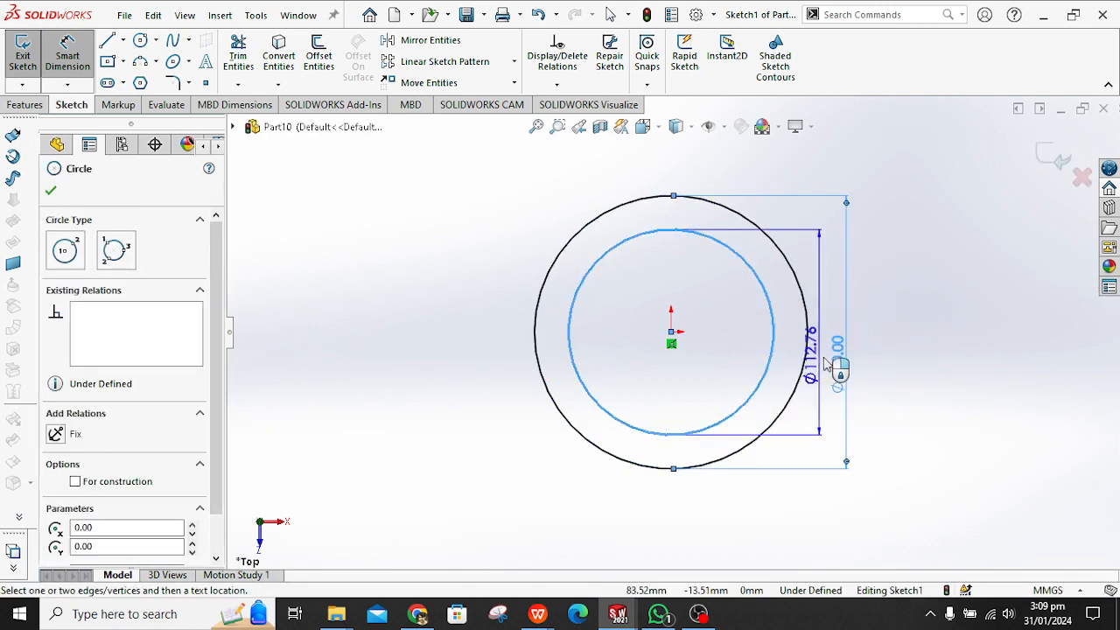
{"action": "left_click", "coordinate": [824, 357]}
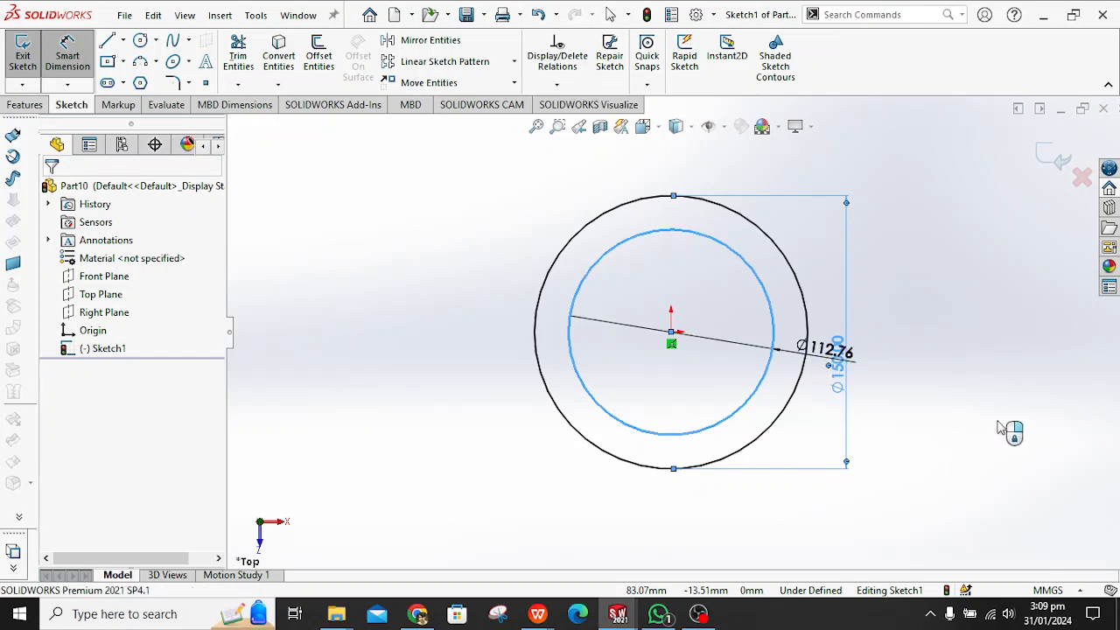
{"action": "type", "text": "1"}
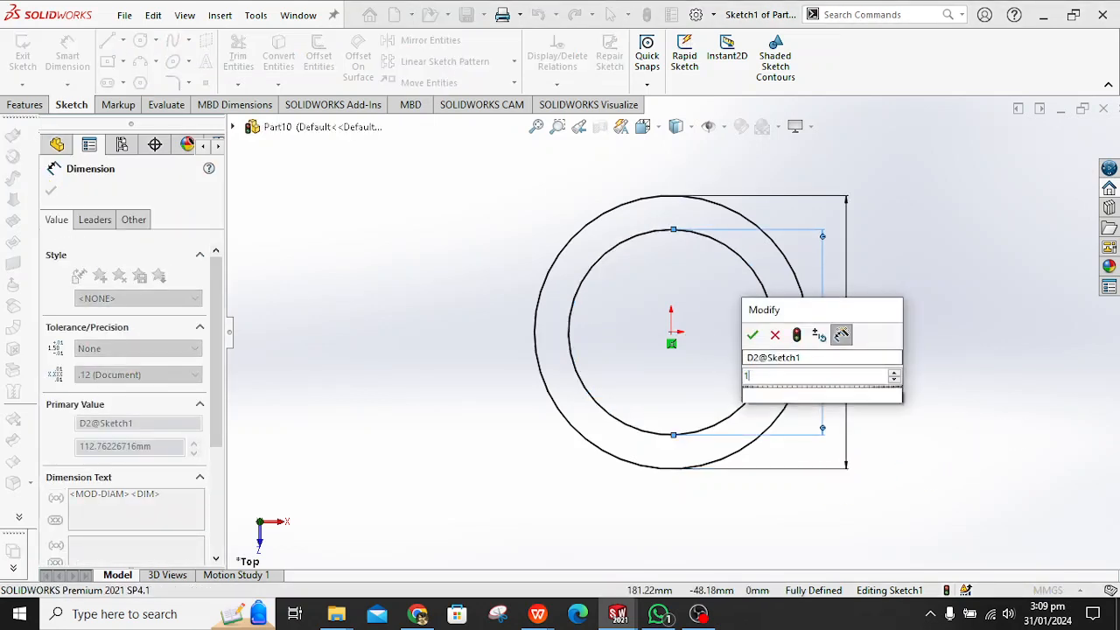
{"action": "type", "text": "20"}
{"action": "key", "text": "Return"}
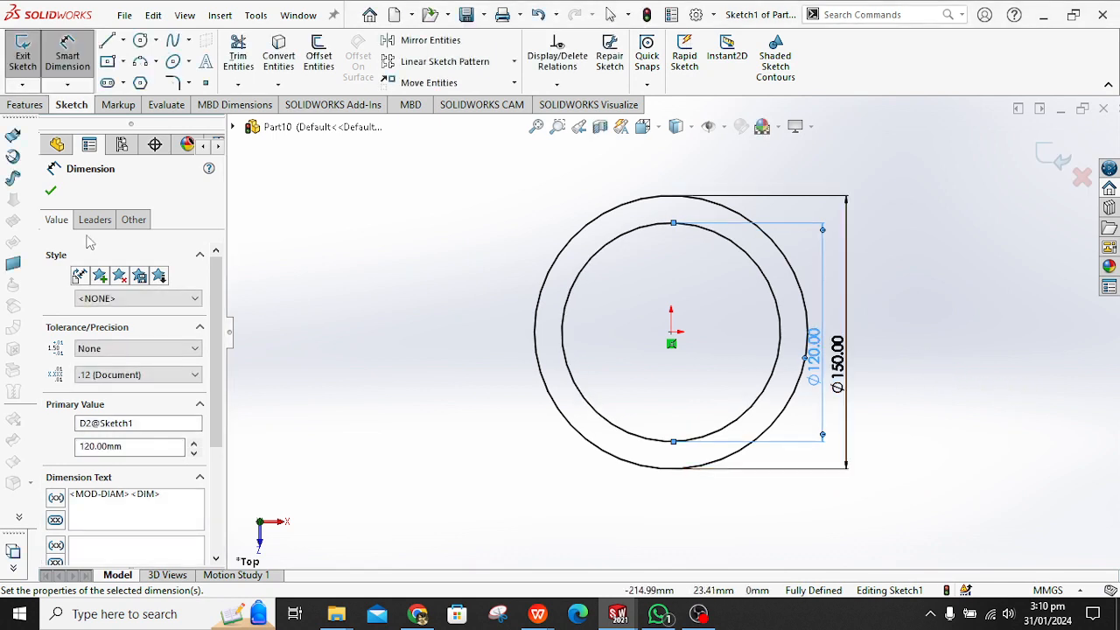
Extrude the ring profile blind 10 mm and view the part from the top.
{"action": "left_click", "coordinate": [26, 104]}
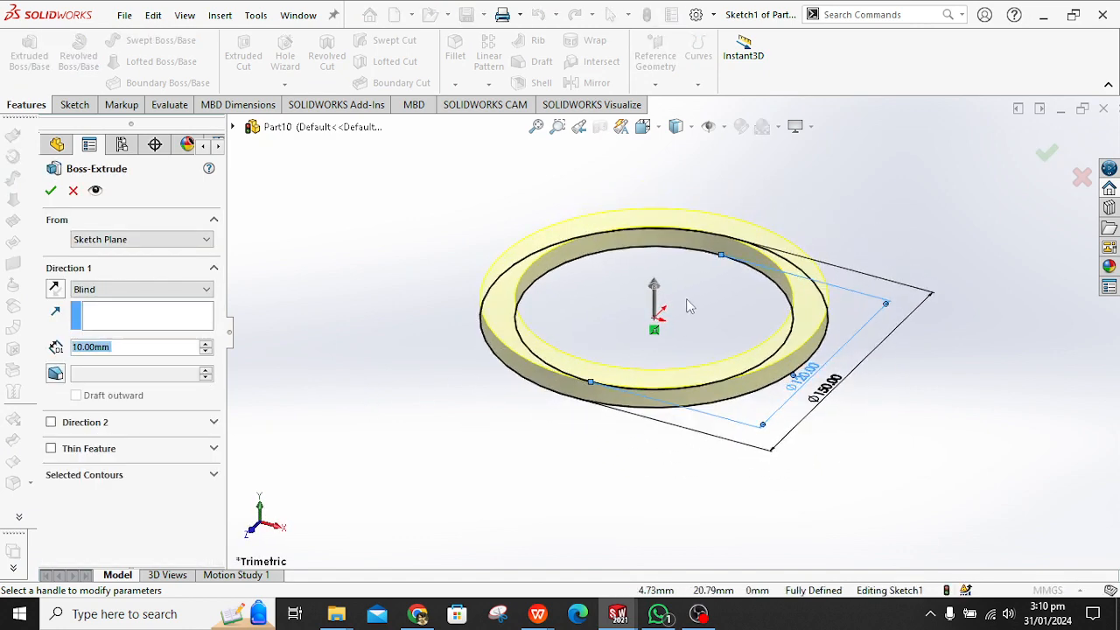
{"action": "left_click", "coordinate": [51, 192]}
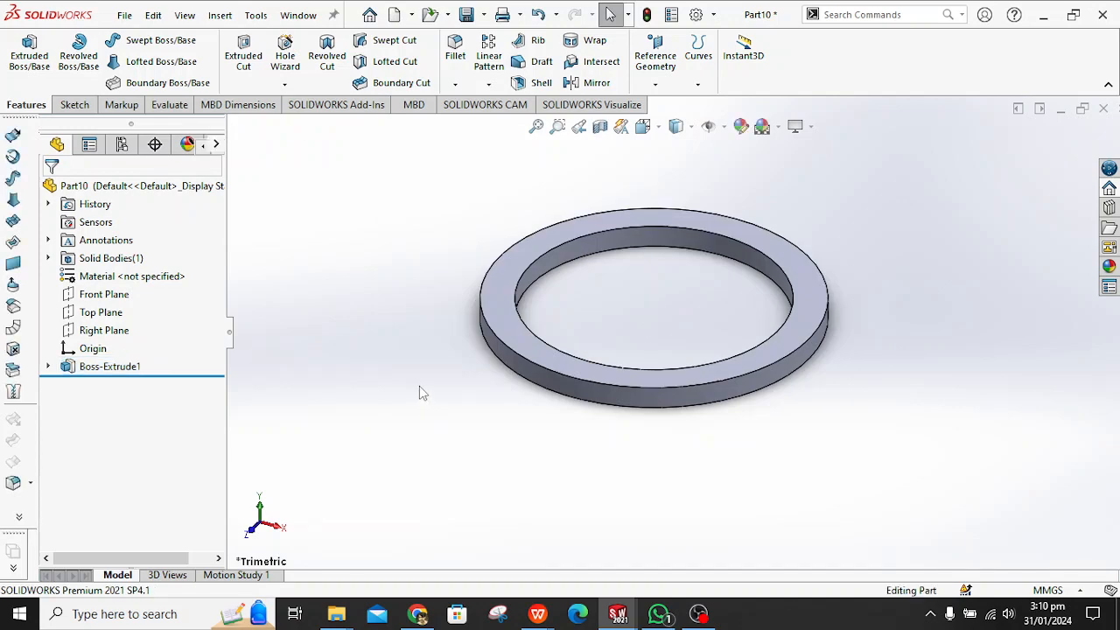
{"action": "middle_click_drag", "start_coordinate": [420, 387], "coordinate": [419, 454]}
{"action": "scroll", "coordinate": [717, 219], "scroll_direction": "down", "scroll_amount": 2}
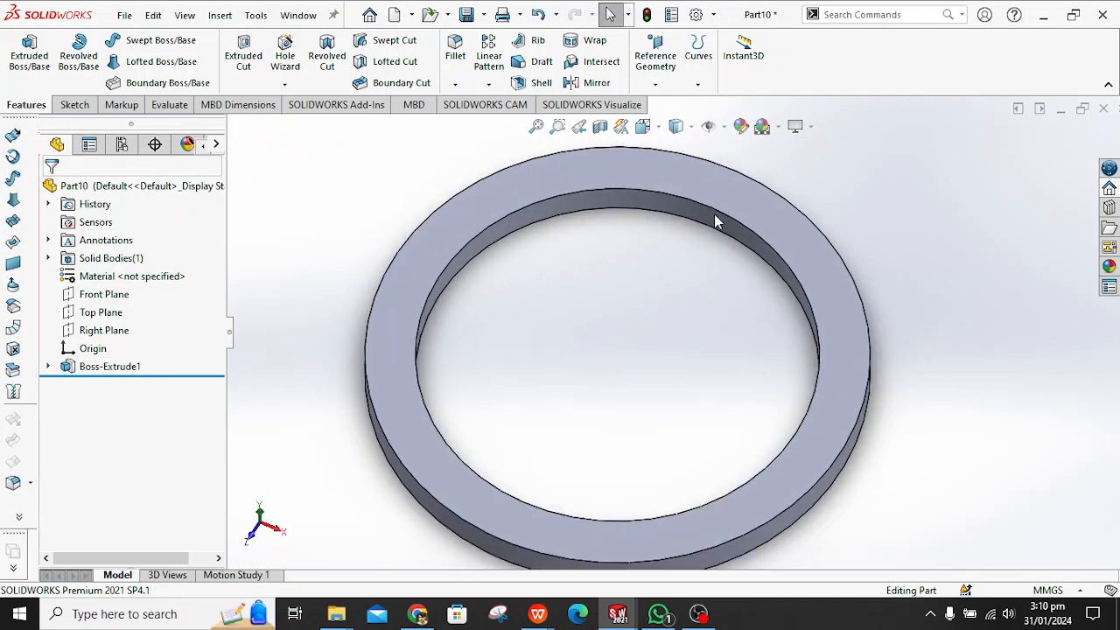
{"action": "scroll", "coordinate": [710, 229], "scroll_direction": "up", "scroll_amount": 3}
{"action": "key", "text": "ctrl+5"}
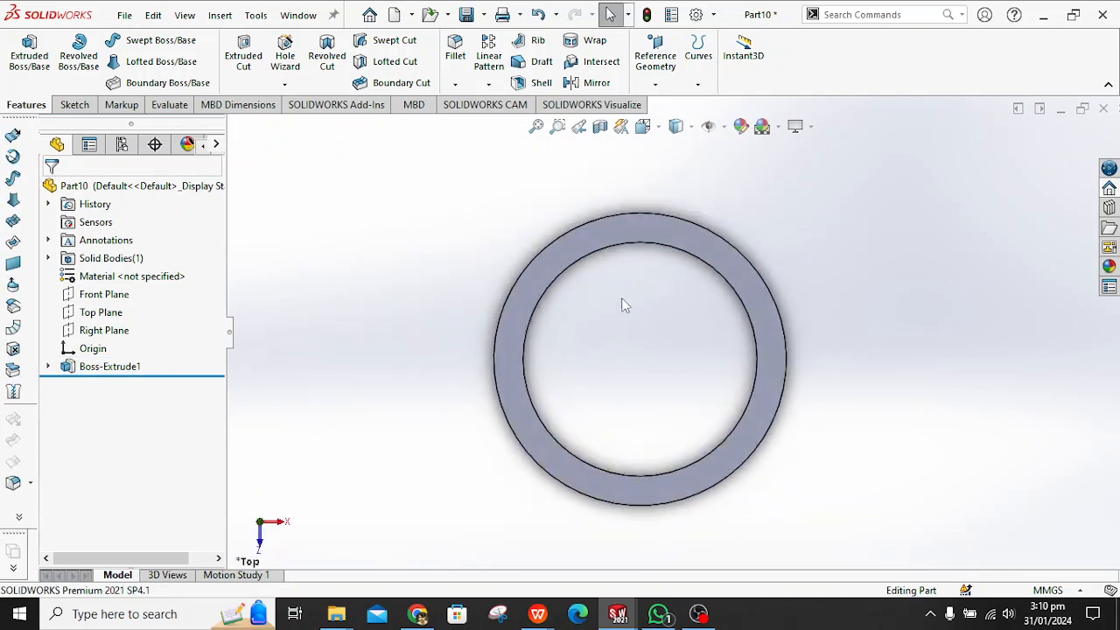
Start a sketch on the ring's top face and draw a circle about 7 mm in diameter on the band, vertically above the origin.
{"action": "left_click", "coordinate": [645, 226]}
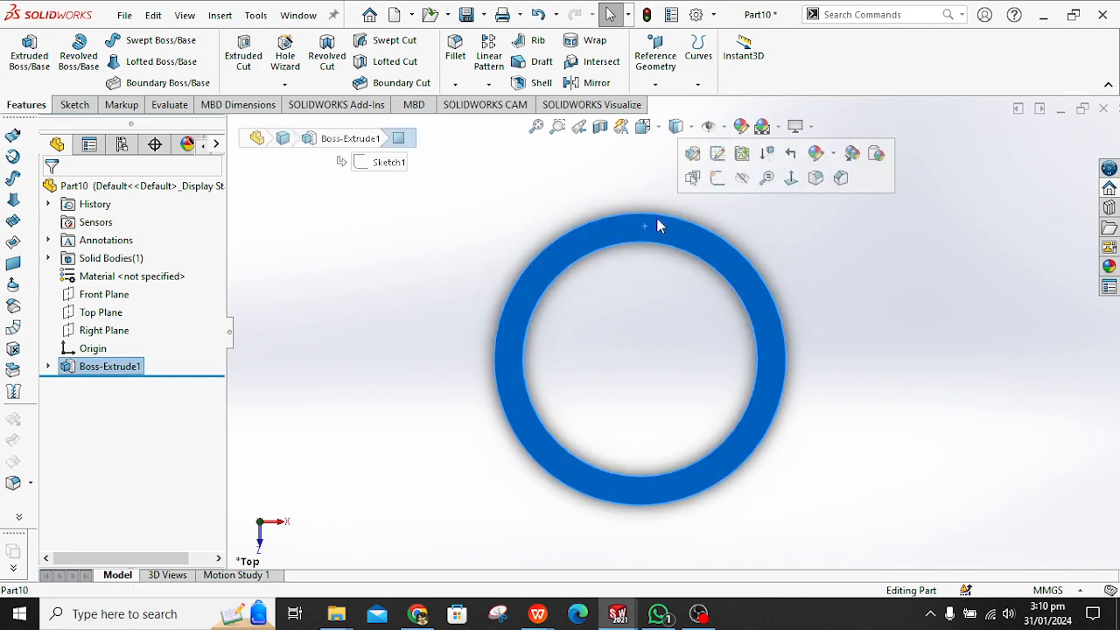
{"action": "left_click", "coordinate": [718, 154]}
{"action": "scroll", "coordinate": [672, 123], "scroll_direction": "down", "scroll_amount": 2}
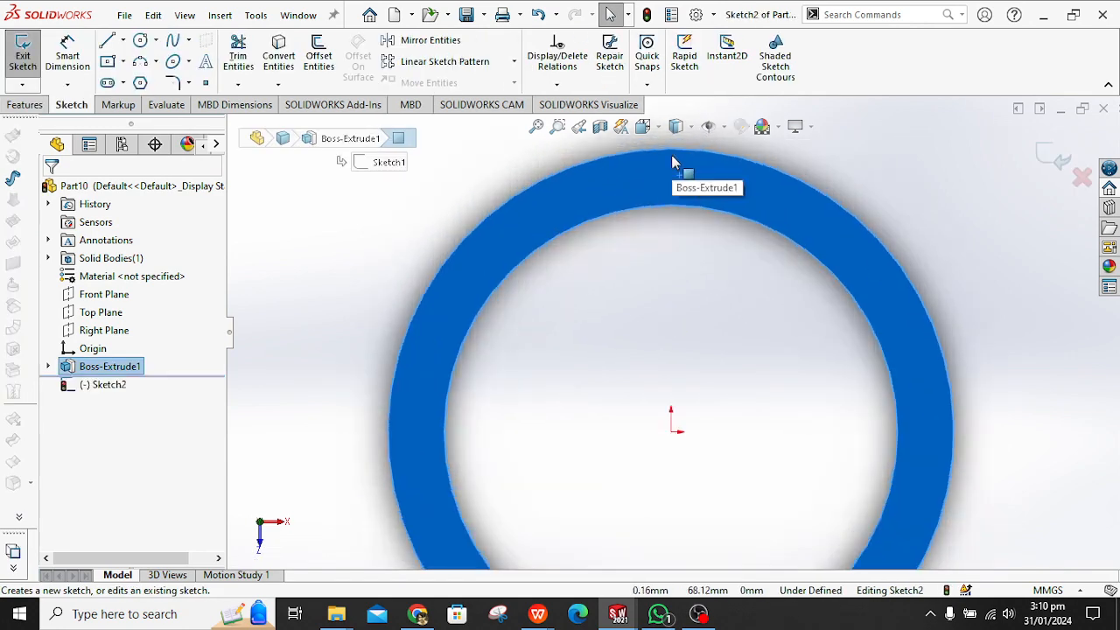
{"action": "left_click", "coordinate": [140, 41]}
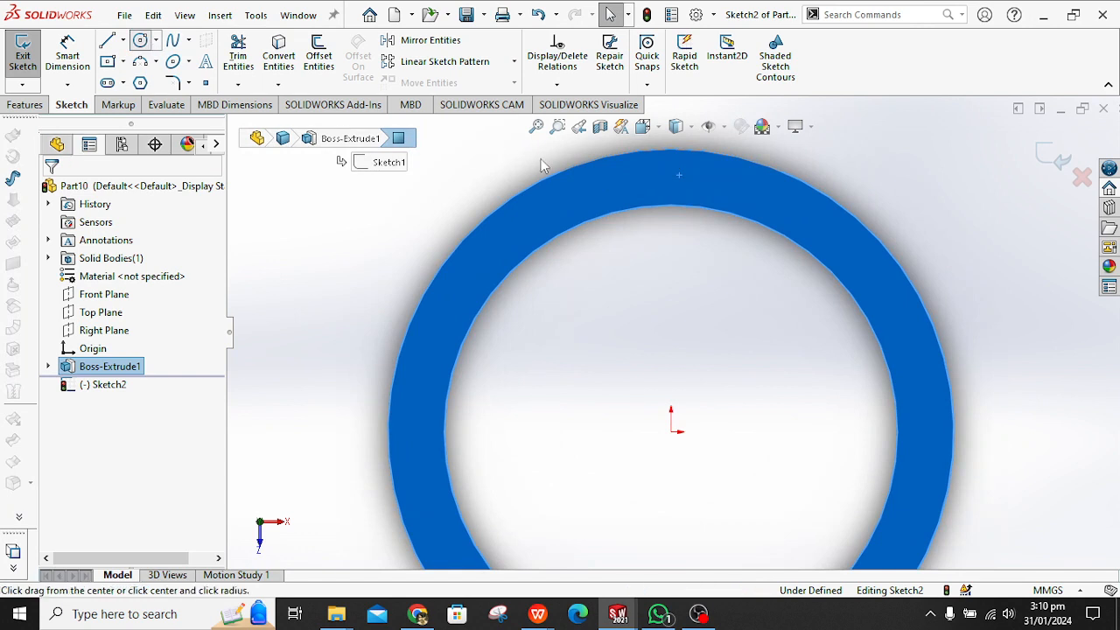
{"action": "left_click", "coordinate": [672, 188]}
{"action": "left_click", "coordinate": [690, 203]}
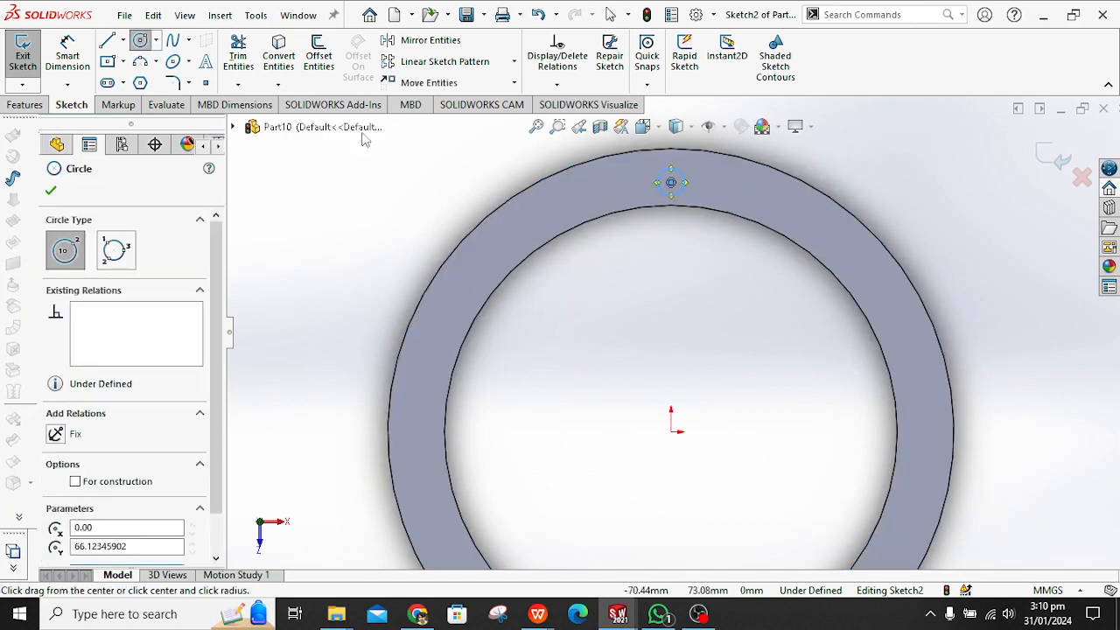
{"action": "key", "text": "Escape"}
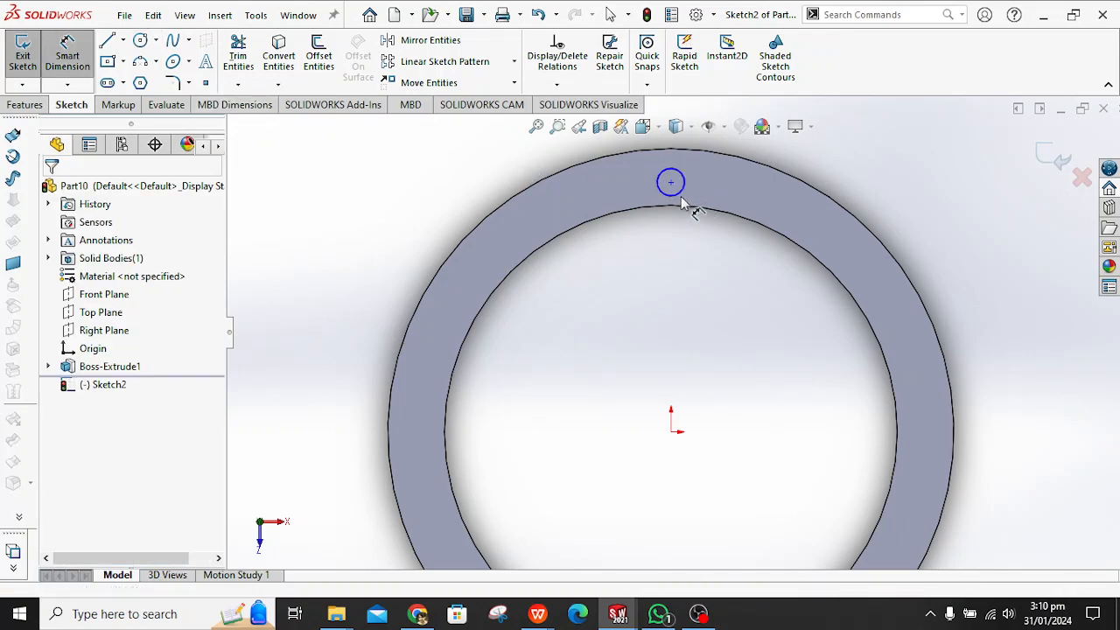
Set the small circle's diameter to 10 mm.
{"action": "left_click", "coordinate": [674, 193]}
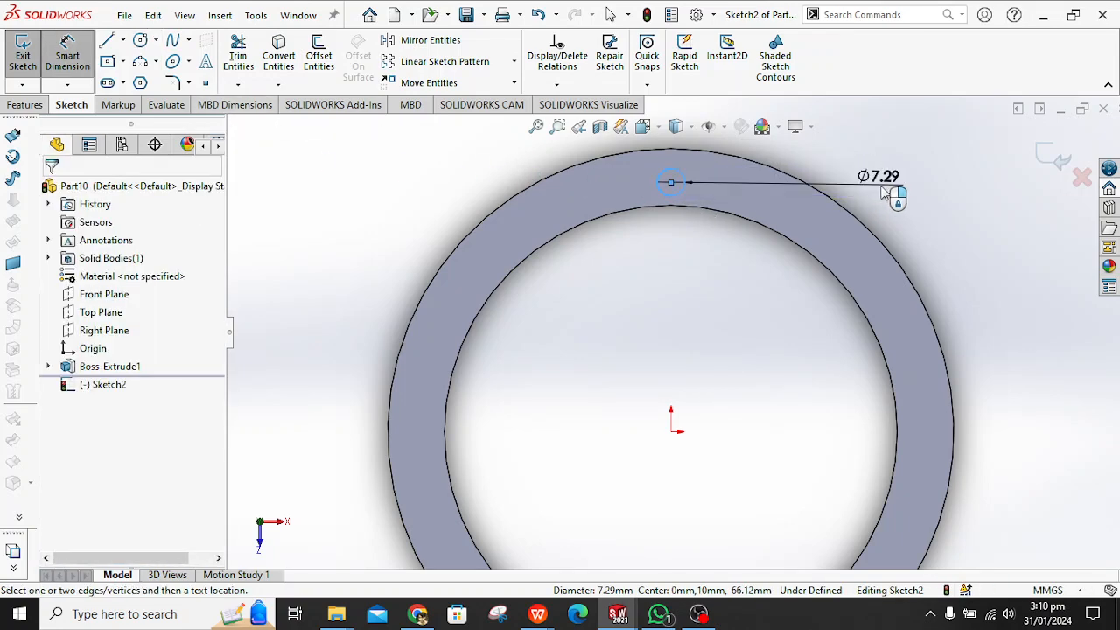
{"action": "left_click", "coordinate": [886, 194]}
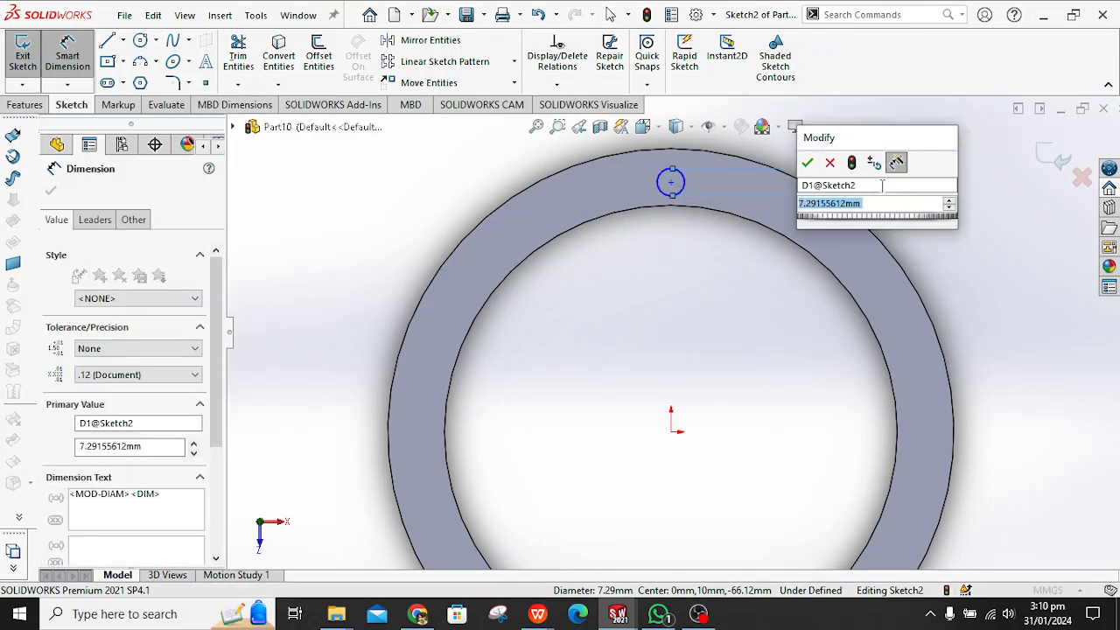
{"action": "key", "text": "Return"}
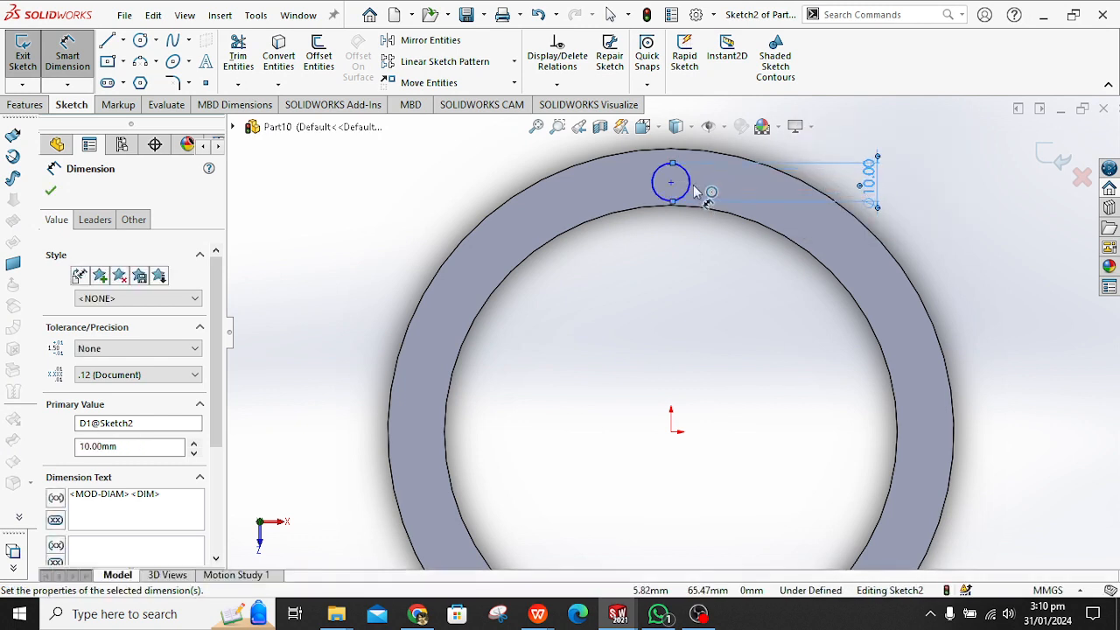
Dimension the distance from the small circle's centre to the origin as 67.5 mm.
{"action": "left_click", "coordinate": [695, 190]}
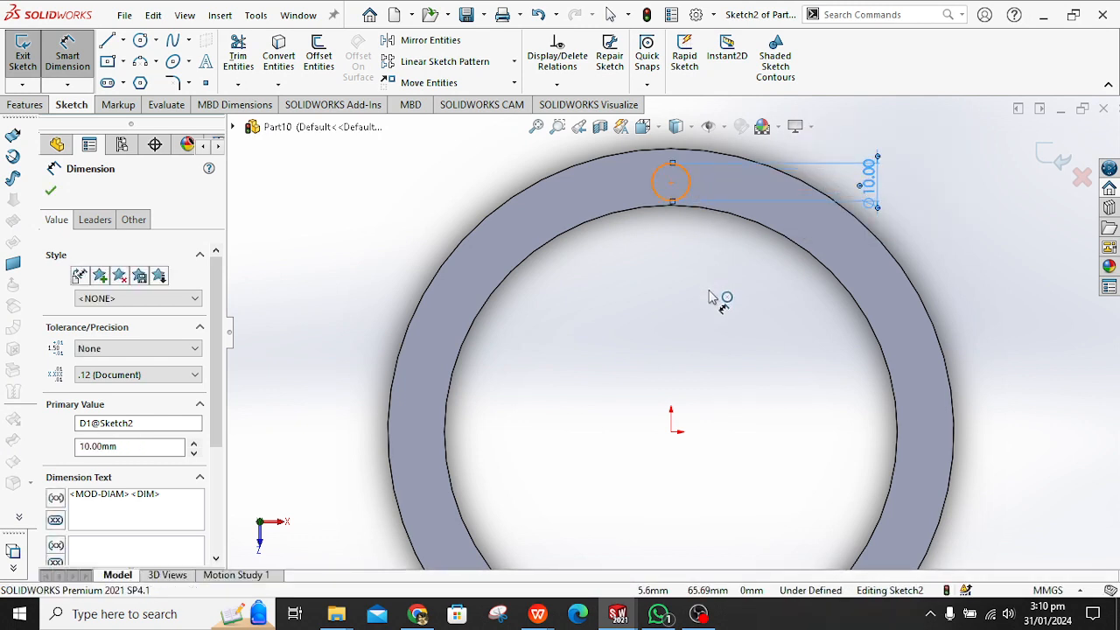
{"action": "left_click", "coordinate": [672, 431]}
{"action": "left_click", "coordinate": [737, 346]}
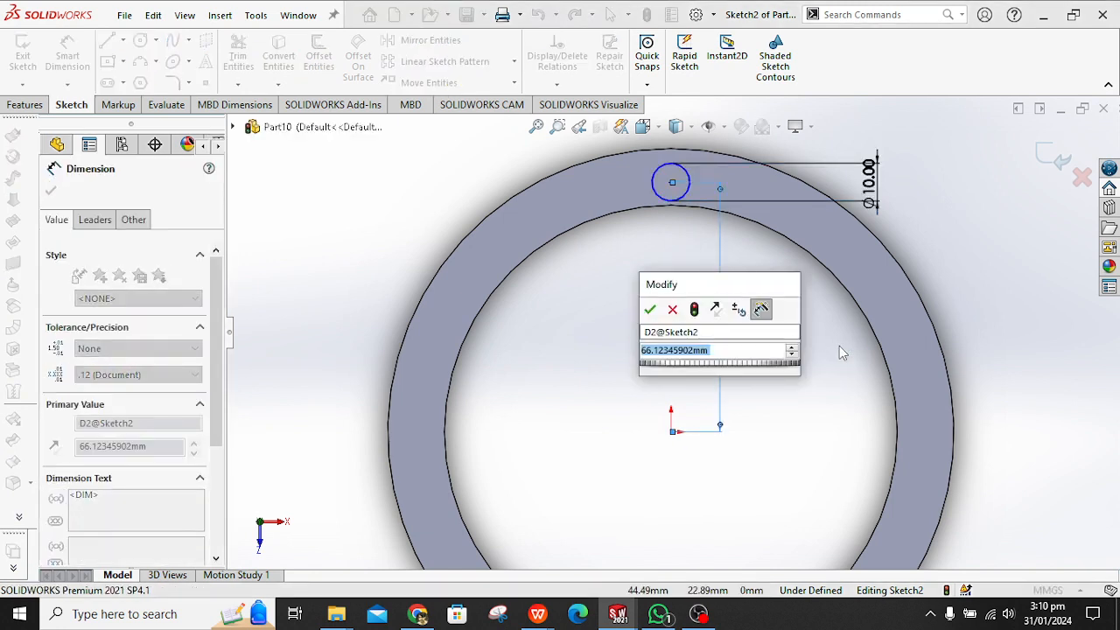
{"action": "type", "text": "67.5"}
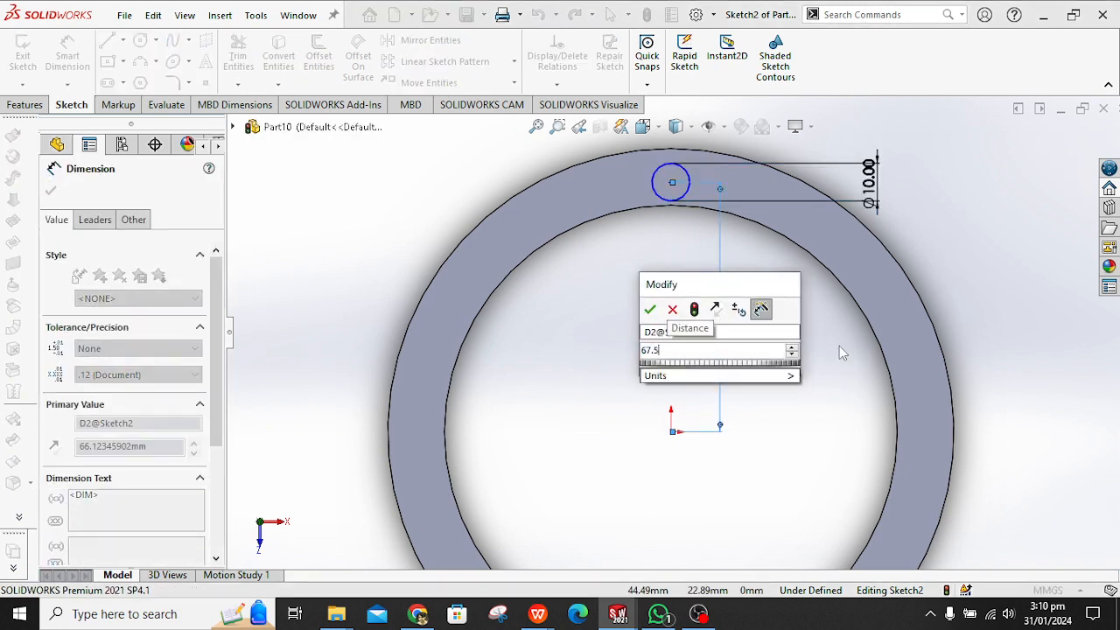
{"action": "key", "text": "Escape"}
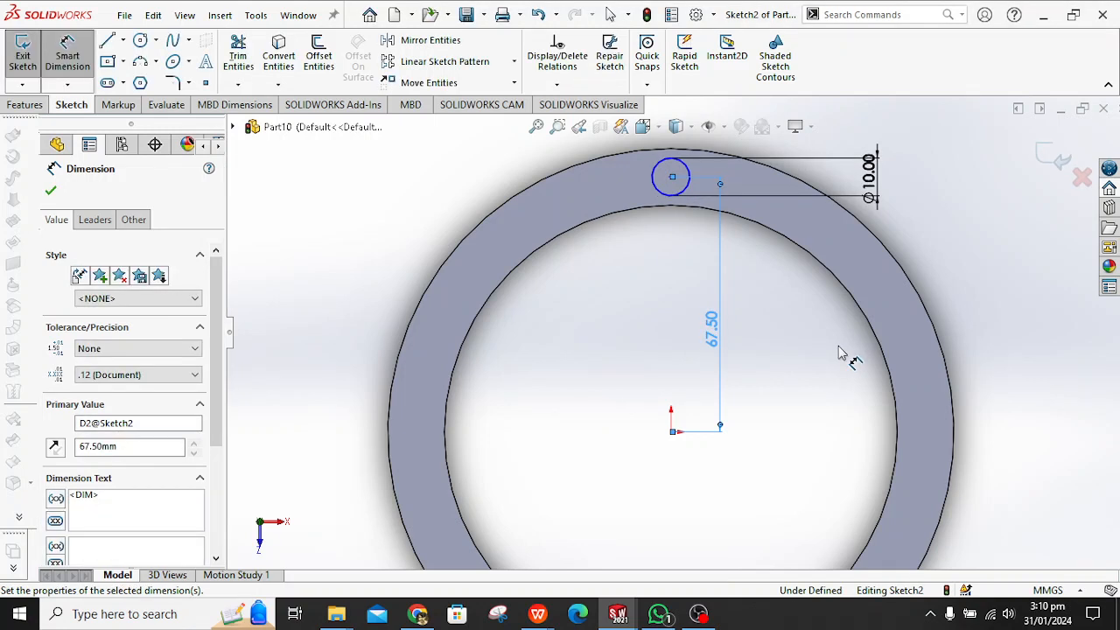
Cut-extrude the small circle blind 10 mm through the ring and check the resulting hole.
{"action": "left_click", "coordinate": [22, 107]}
{"action": "left_click", "coordinate": [243, 56]}
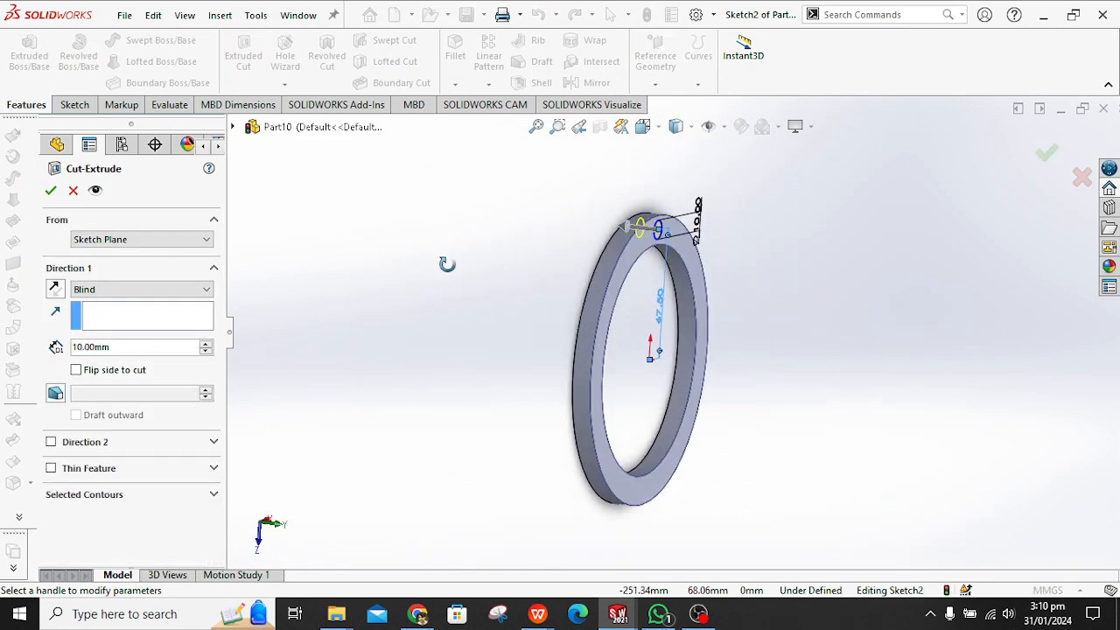
{"action": "left_click", "coordinate": [51, 191]}
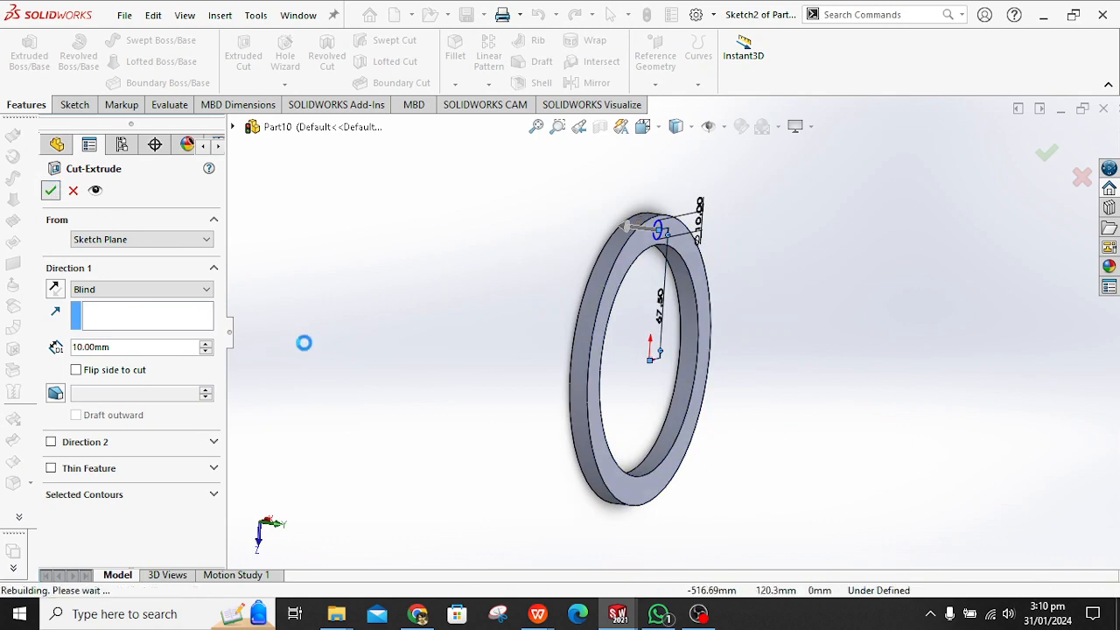
{"action": "left_click", "coordinate": [368, 360]}
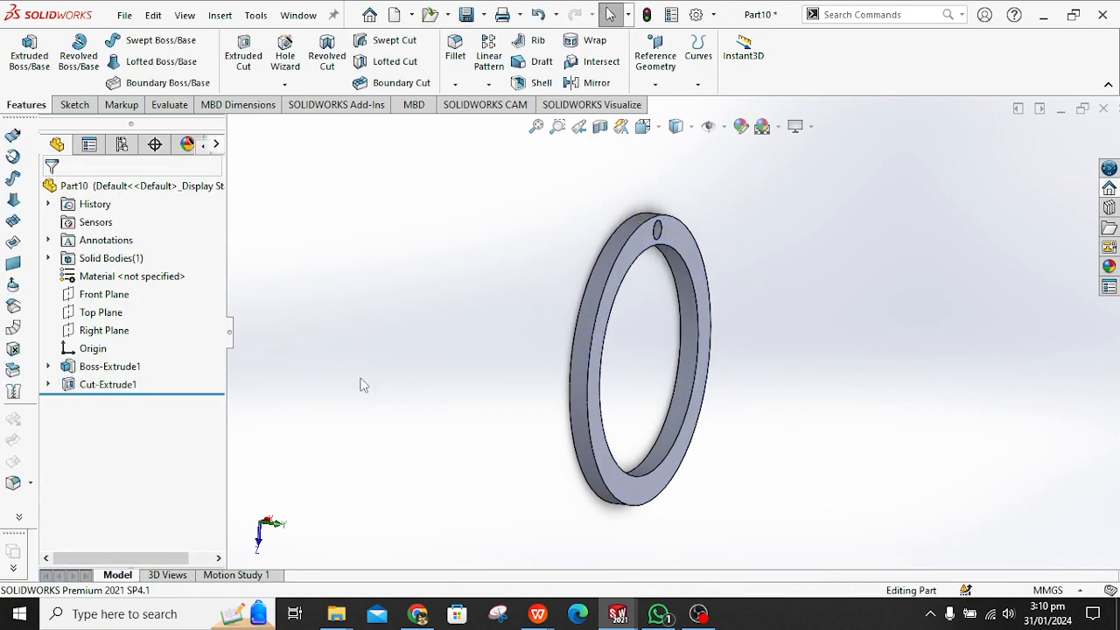
{"action": "middle_click_drag", "start_coordinate": [367, 386], "coordinate": [307, 379]}
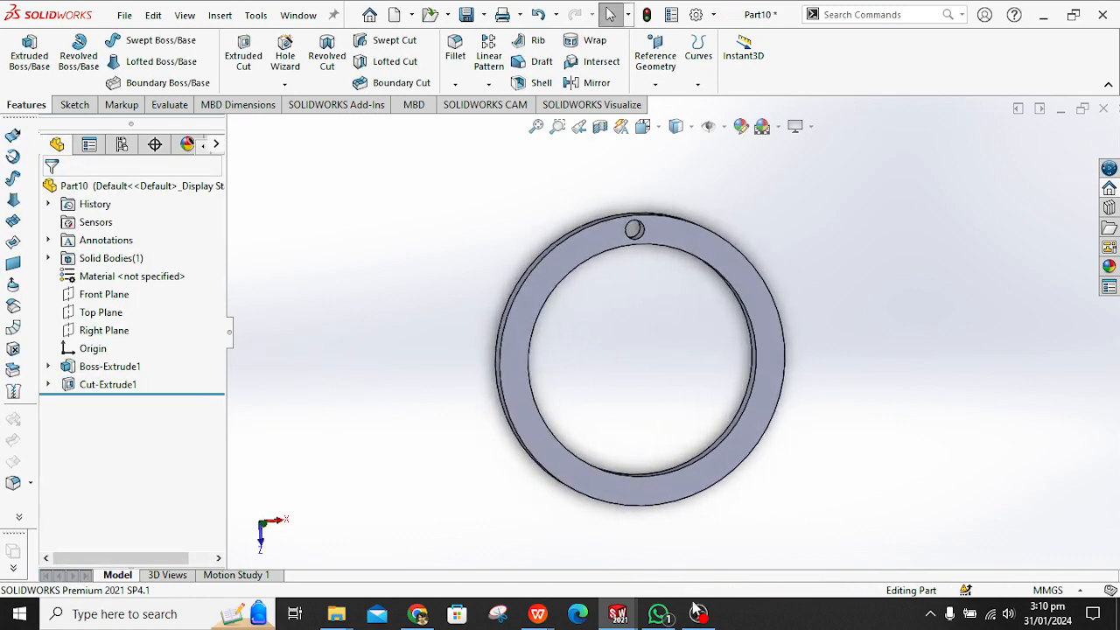
Switch to the Lesson 2 assembly and examine the edges of its ring up close.
{"action": "mouse_move", "coordinate": [618, 614]}
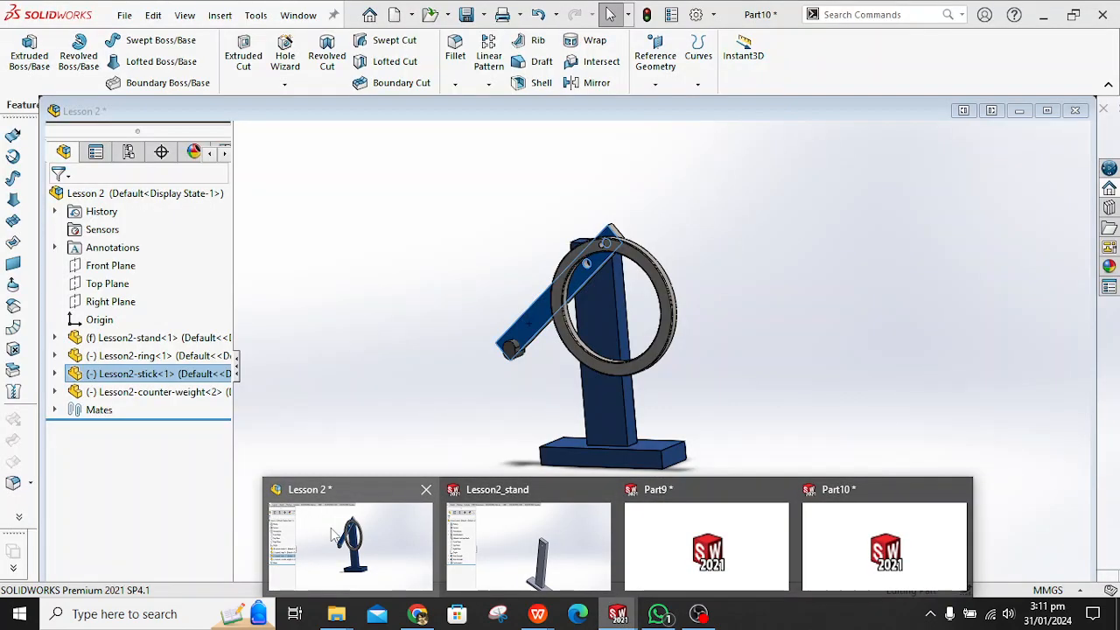
{"action": "left_click", "coordinate": [335, 532]}
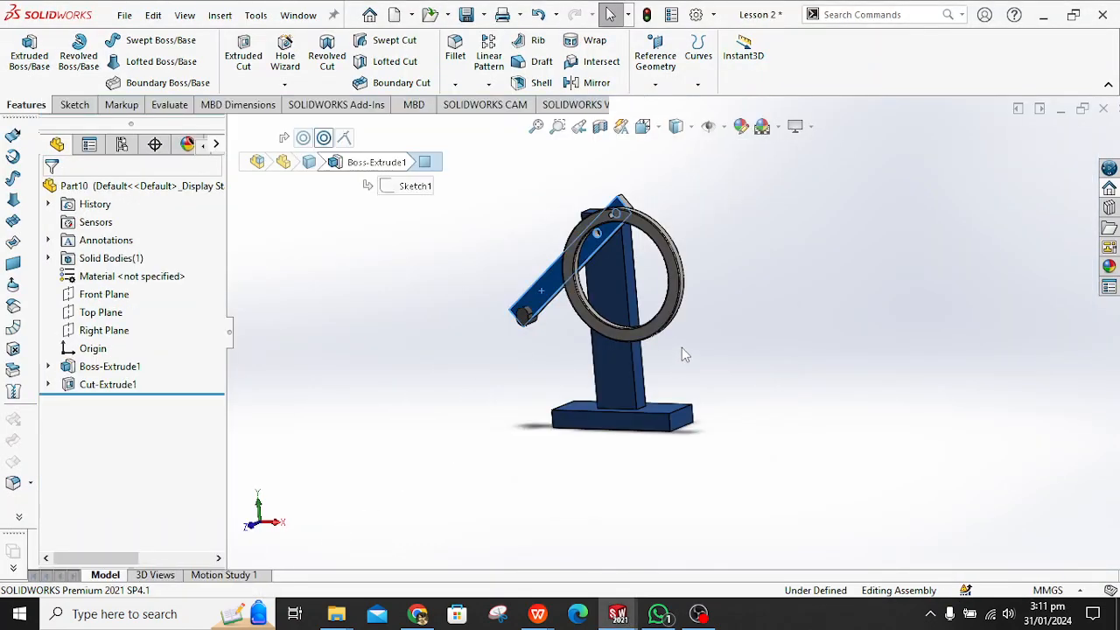
{"action": "scroll", "coordinate": [670, 216], "scroll_direction": "down", "scroll_amount": 5}
{"action": "middle_click_drag", "start_coordinate": [674, 320], "coordinate": [505, 325]}
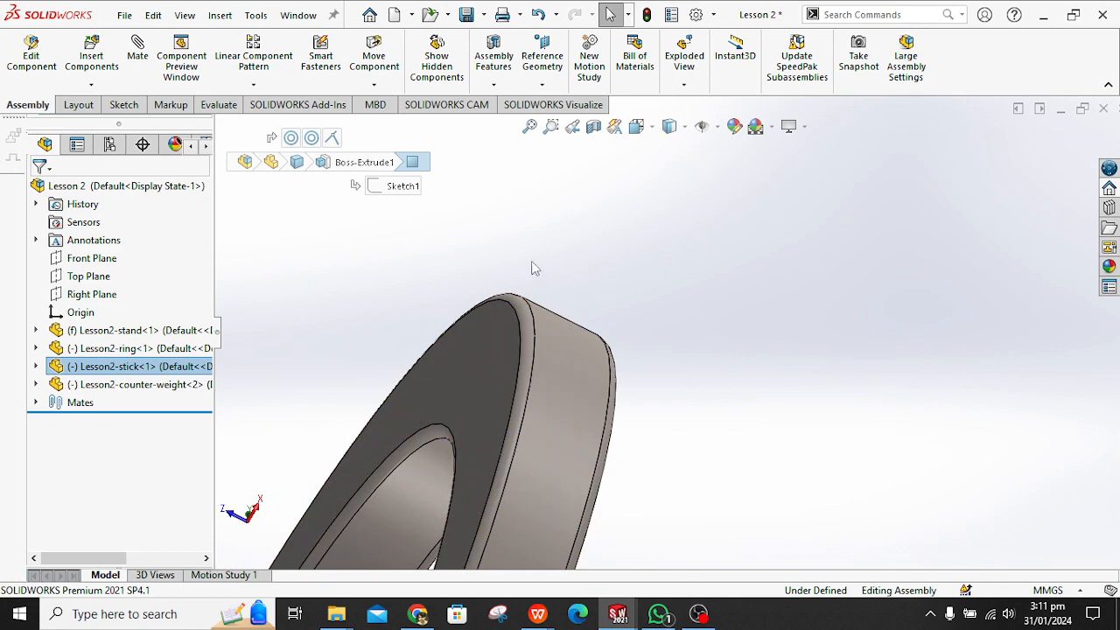
Return to the ring part and begin a fillet on the outer edge of its holed face with a 1 mm radius.
{"action": "mouse_move", "coordinate": [622, 615]}
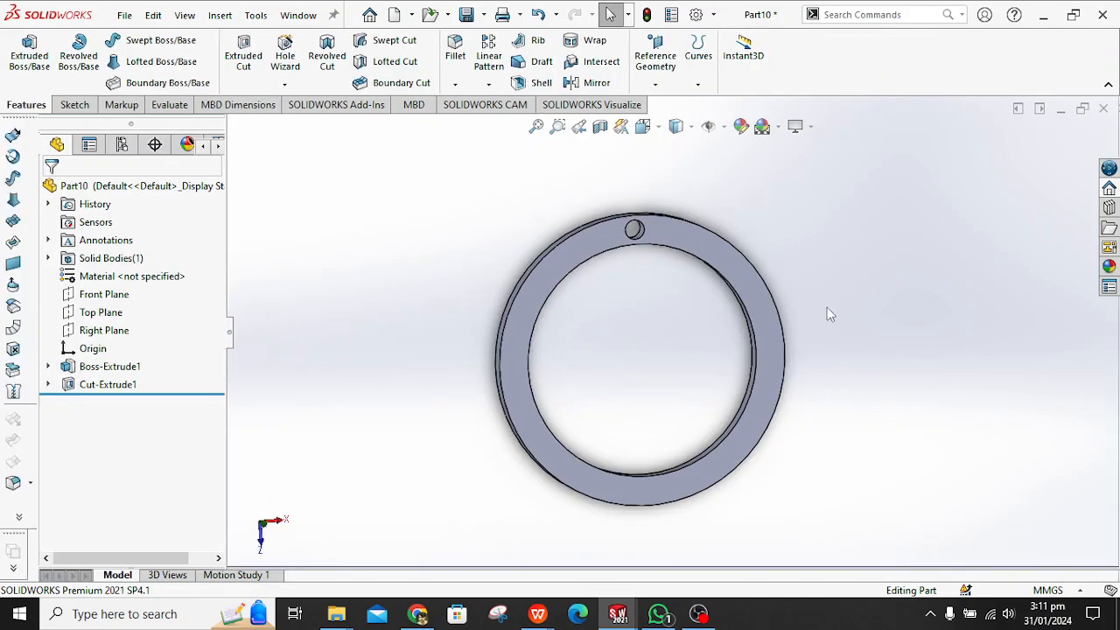
{"action": "middle_click_drag", "start_coordinate": [827, 308], "coordinate": [675, 277]}
{"action": "scroll", "coordinate": [674, 277], "scroll_direction": "down", "scroll_amount": 3}
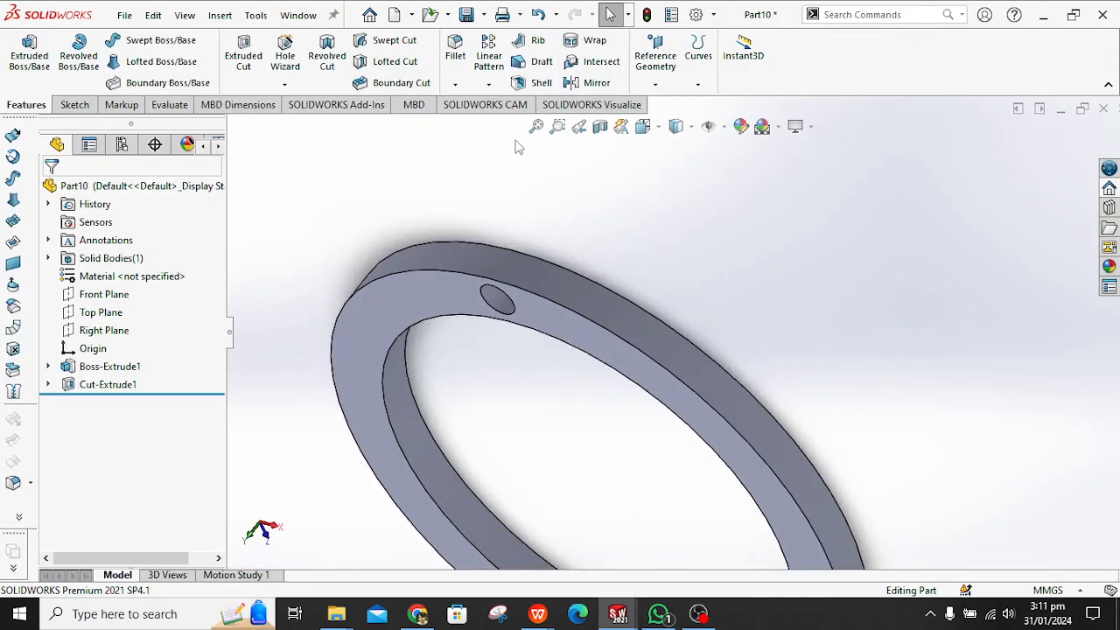
{"action": "left_click", "coordinate": [455, 85]}
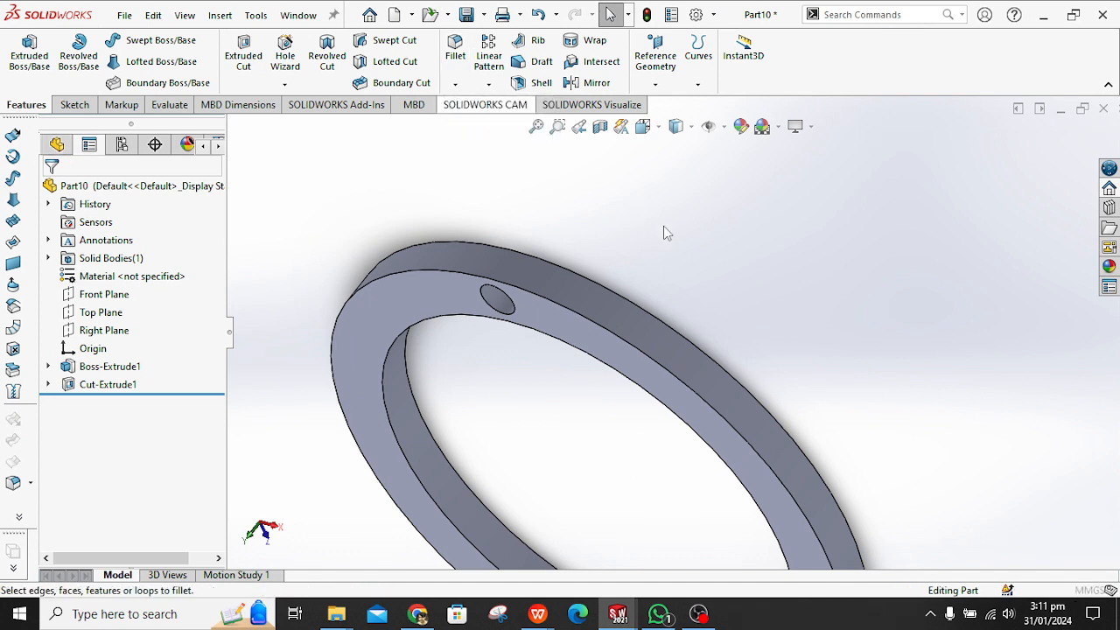
{"action": "left_click", "coordinate": [573, 309]}
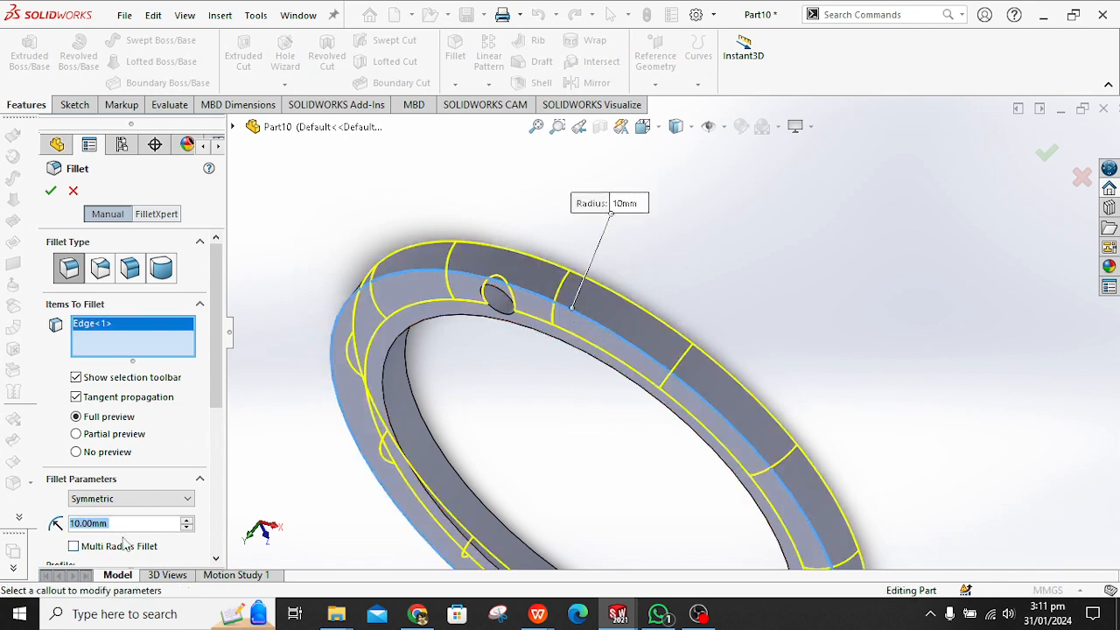
{"action": "type", "text": "1"}
{"action": "key", "text": "Return"}
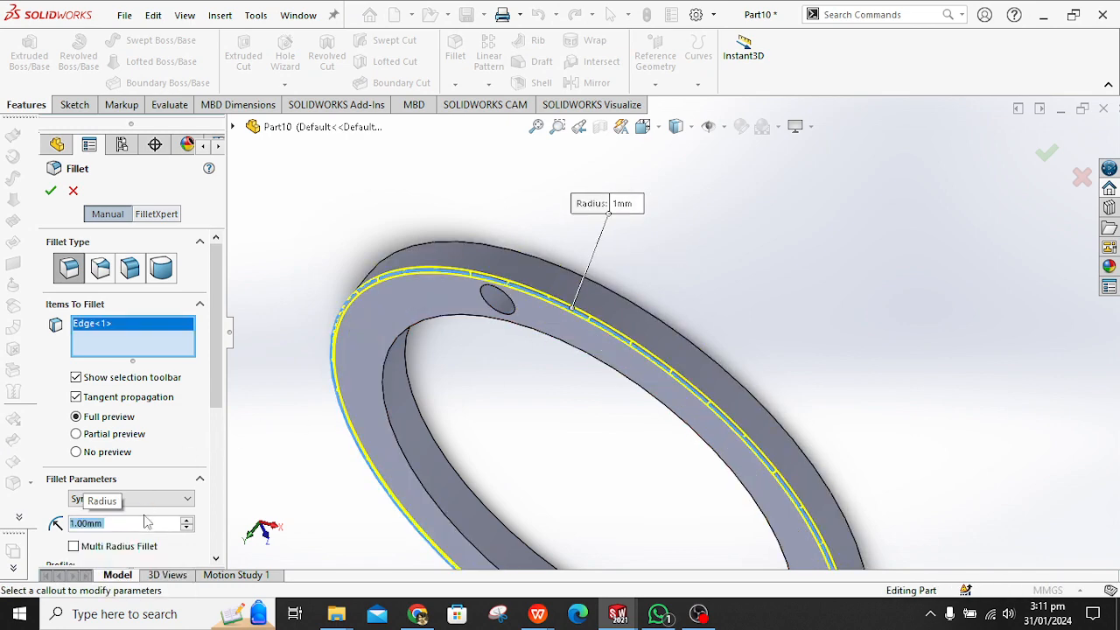
Add the ring's remaining inner and outer edges on both faces to the 1 mm fillet, apply it and check the ring from the top.
{"action": "left_click", "coordinate": [582, 357]}
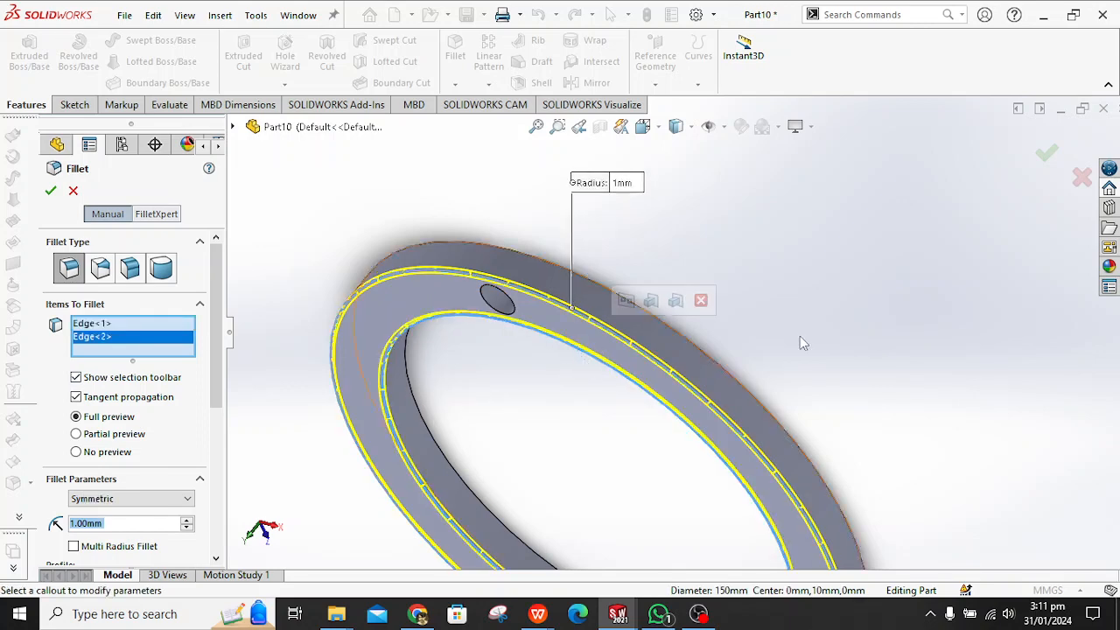
{"action": "middle_click_drag", "start_coordinate": [790, 306], "coordinate": [722, 300]}
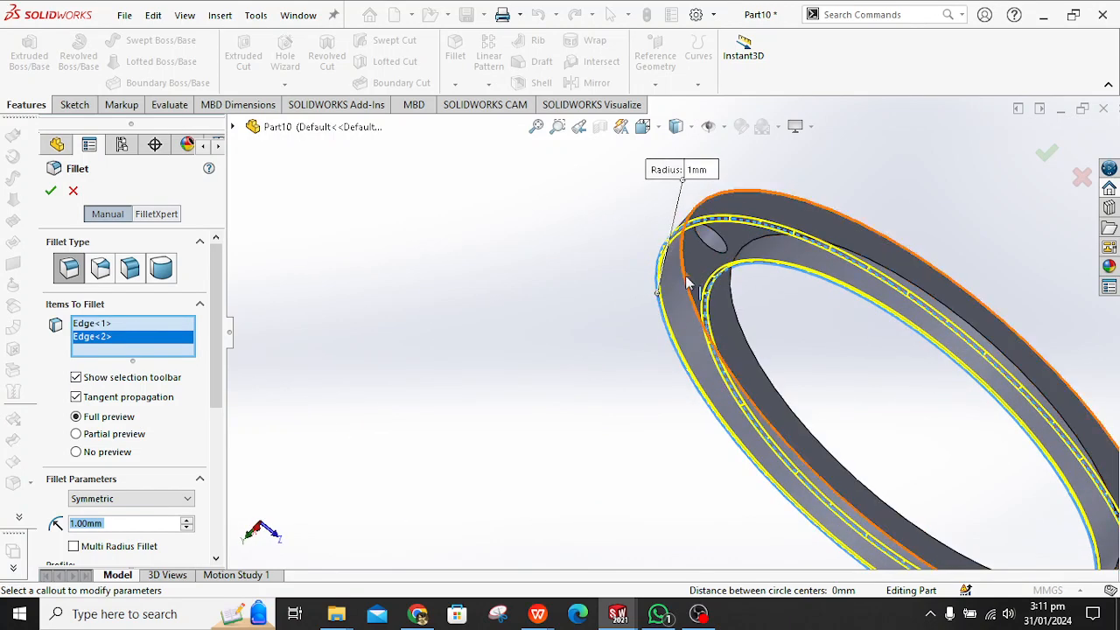
{"action": "left_click", "coordinate": [688, 279]}
{"action": "left_click", "coordinate": [739, 324]}
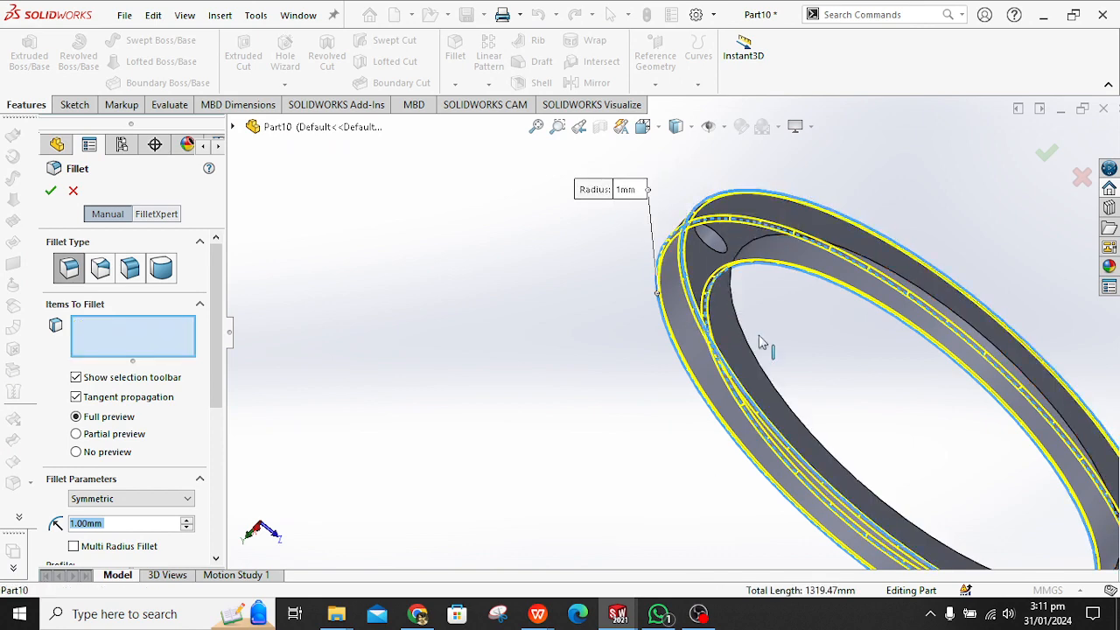
{"action": "middle_click_drag", "start_coordinate": [470, 430], "coordinate": [527, 289]}
{"action": "left_click", "coordinate": [50, 192]}
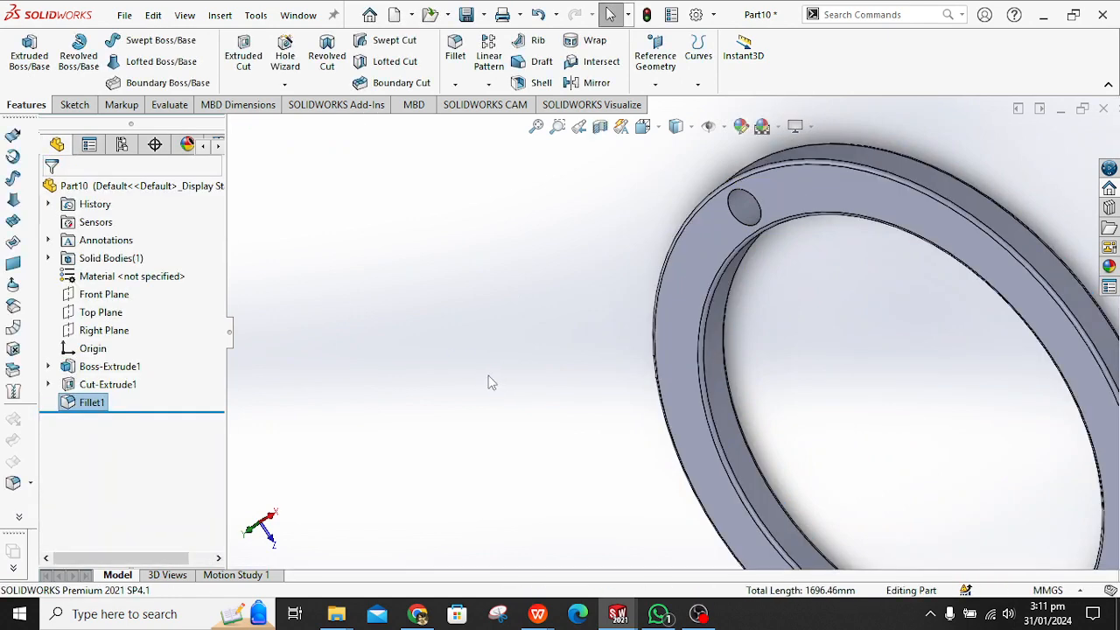
{"action": "left_click", "coordinate": [492, 382]}
{"action": "middle_click_drag", "start_coordinate": [492, 383], "coordinate": [494, 326]}
{"action": "scroll", "coordinate": [689, 389], "scroll_direction": "up", "scroll_amount": 5}
{"action": "middle_click_drag", "start_coordinate": [760, 410], "coordinate": [422, 478]}
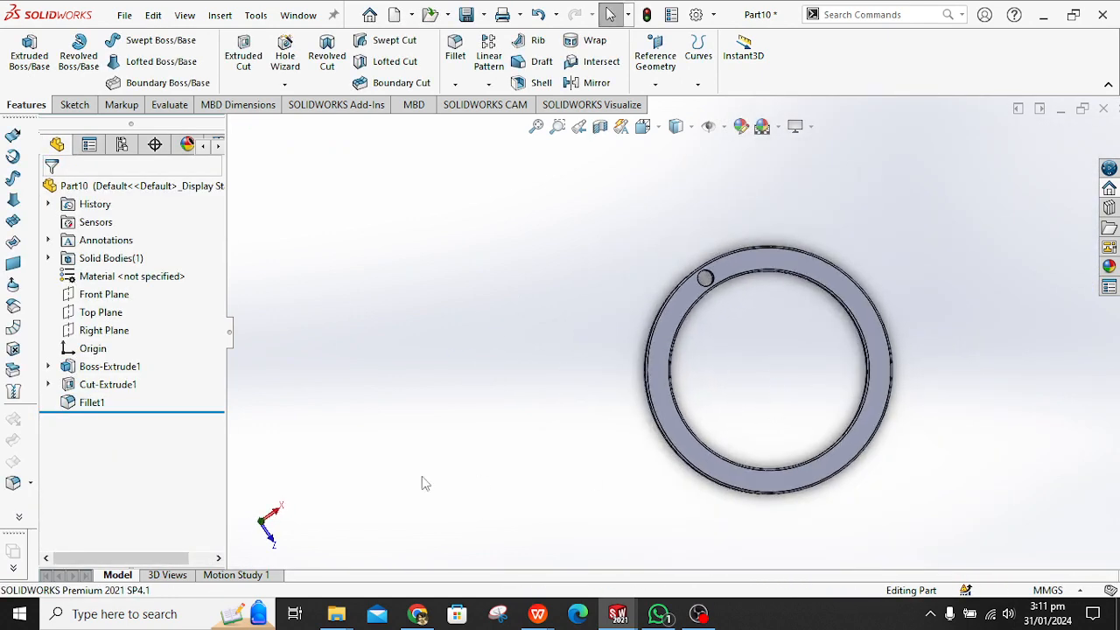
{"action": "key", "text": "ctrl+5"}
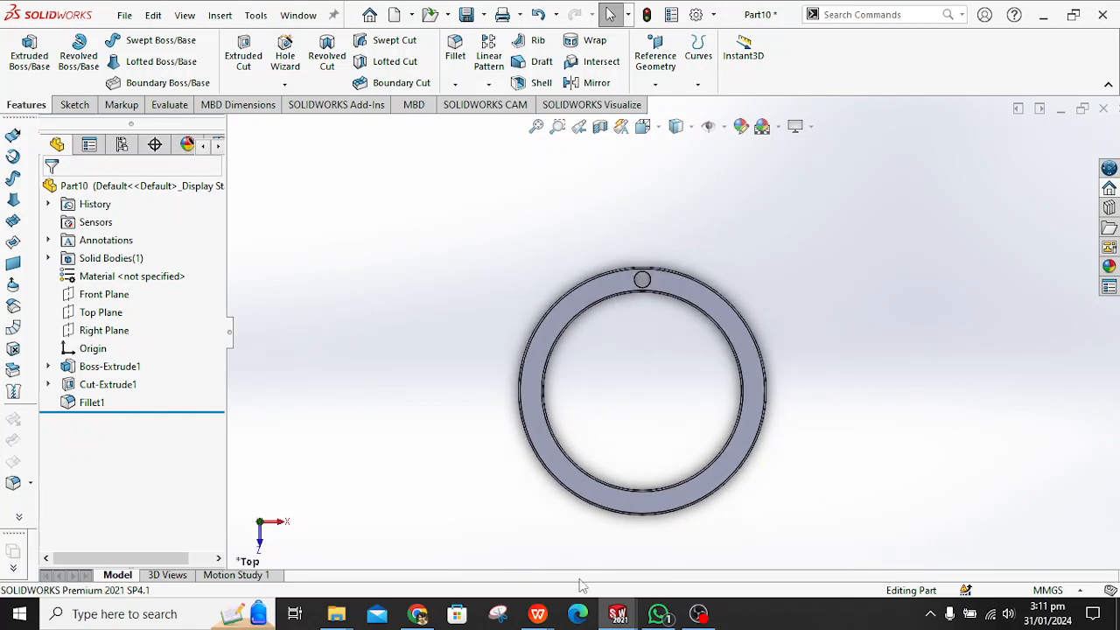
Switch to the Lesson 2 assembly and examine the shape of the counter-weight at the stick's lower end.
{"action": "mouse_move", "coordinate": [616, 613]}
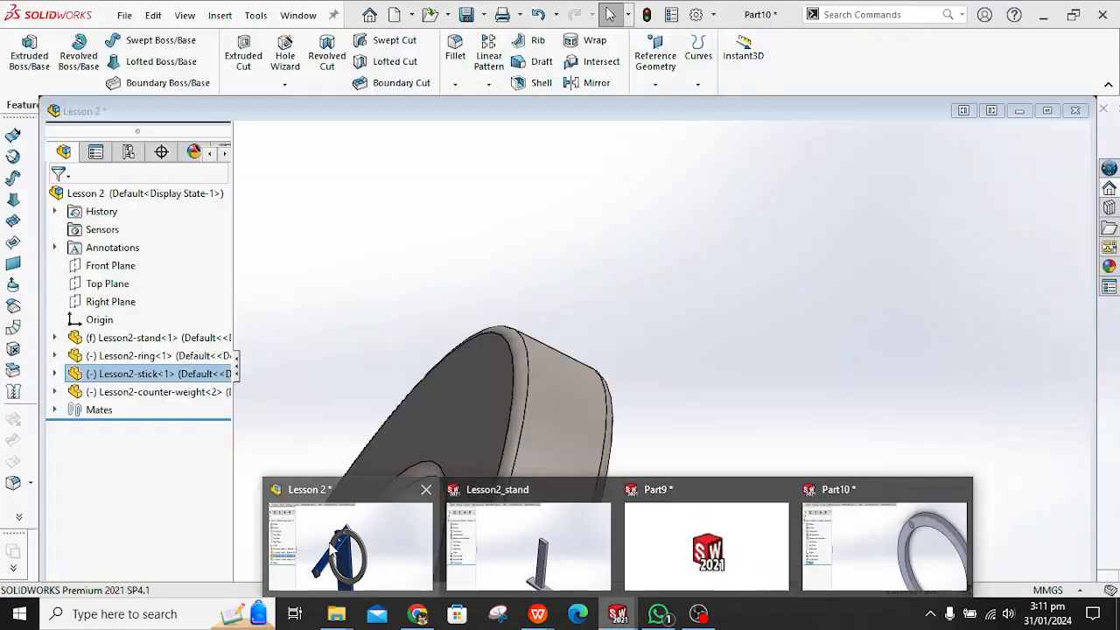
{"action": "left_click", "coordinate": [329, 543]}
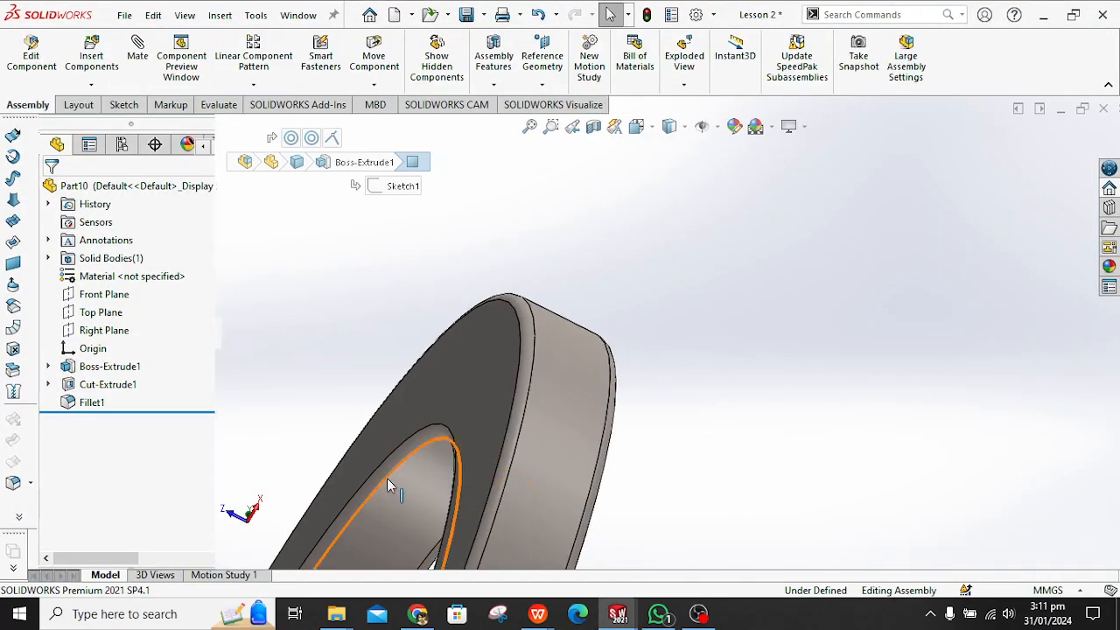
{"action": "mouse_move", "coordinate": [618, 613]}
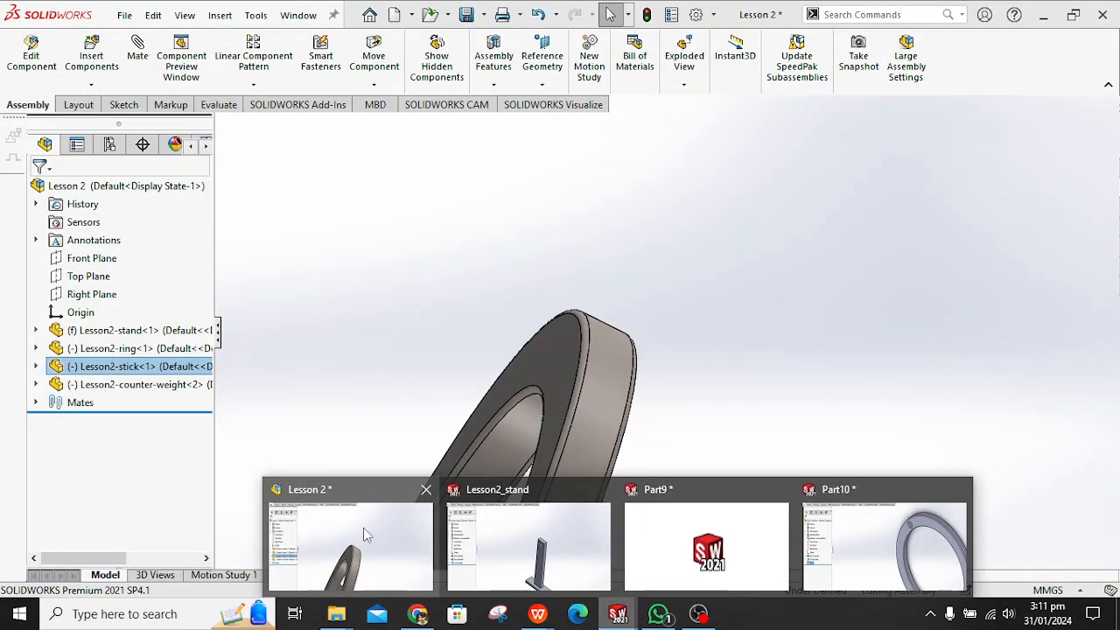
{"action": "left_click", "coordinate": [363, 532]}
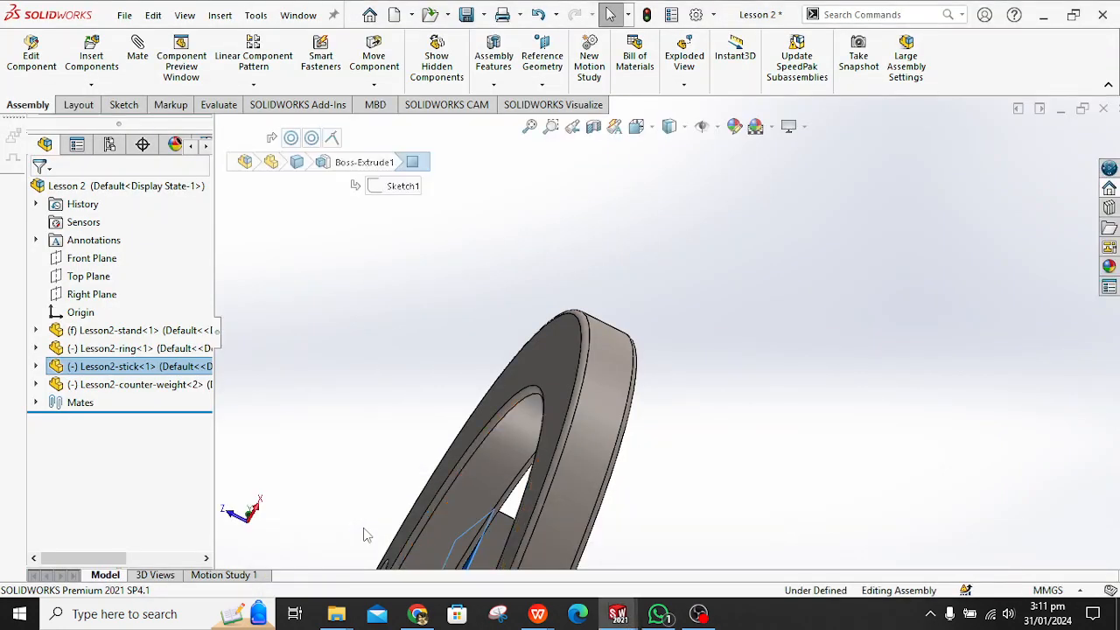
{"action": "scroll", "coordinate": [383, 485], "scroll_direction": "up", "scroll_amount": 4}
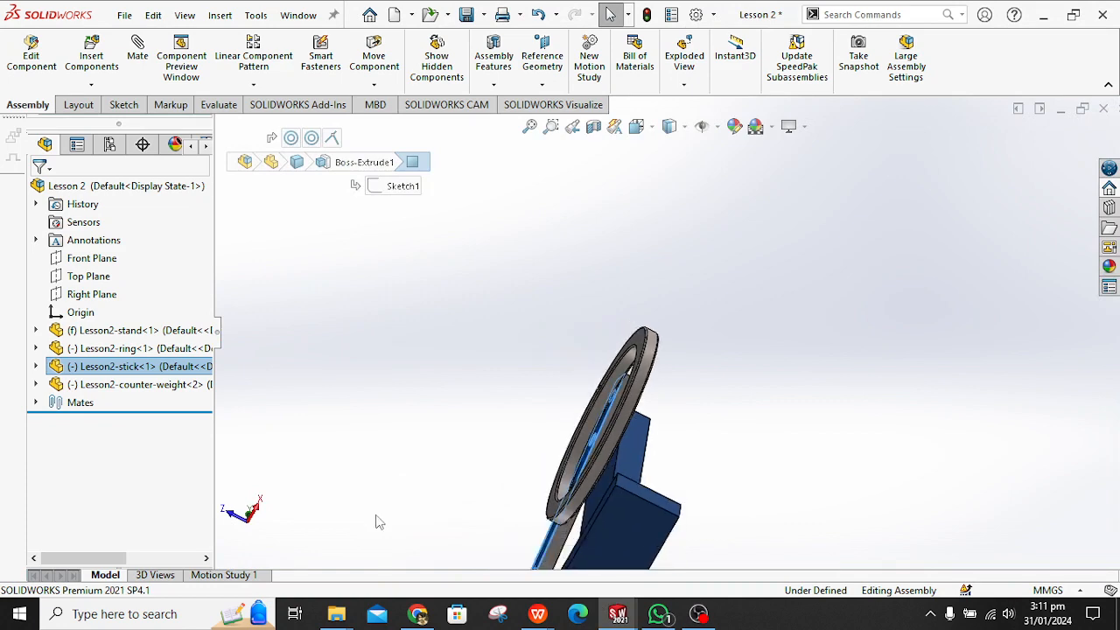
{"action": "left_click", "coordinate": [229, 517]}
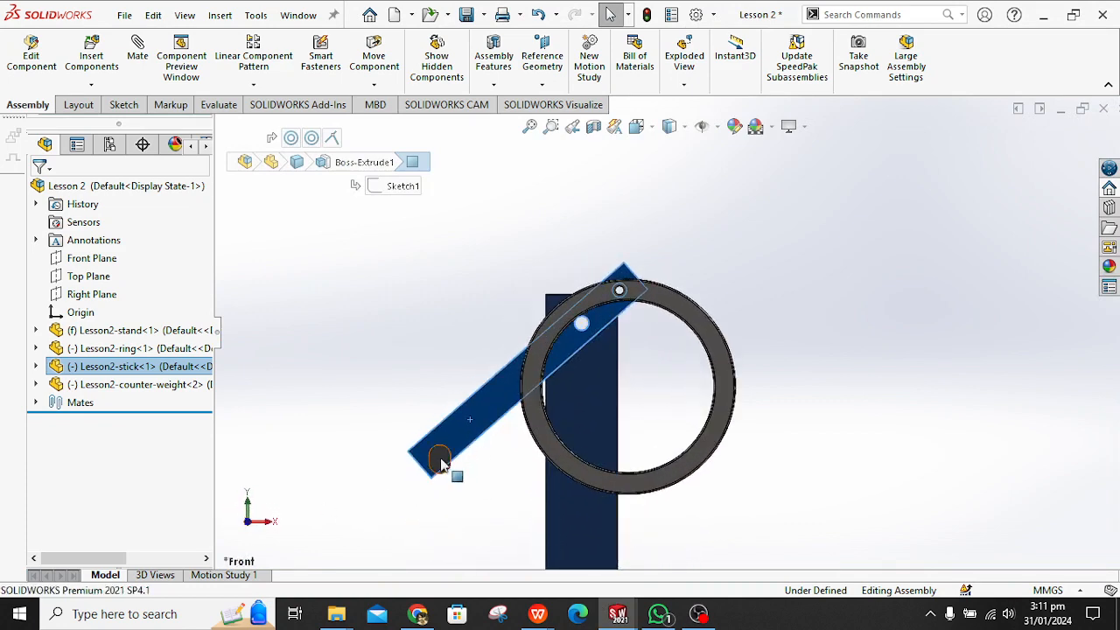
{"action": "middle_click_drag", "start_coordinate": [442, 464], "coordinate": [488, 435]}
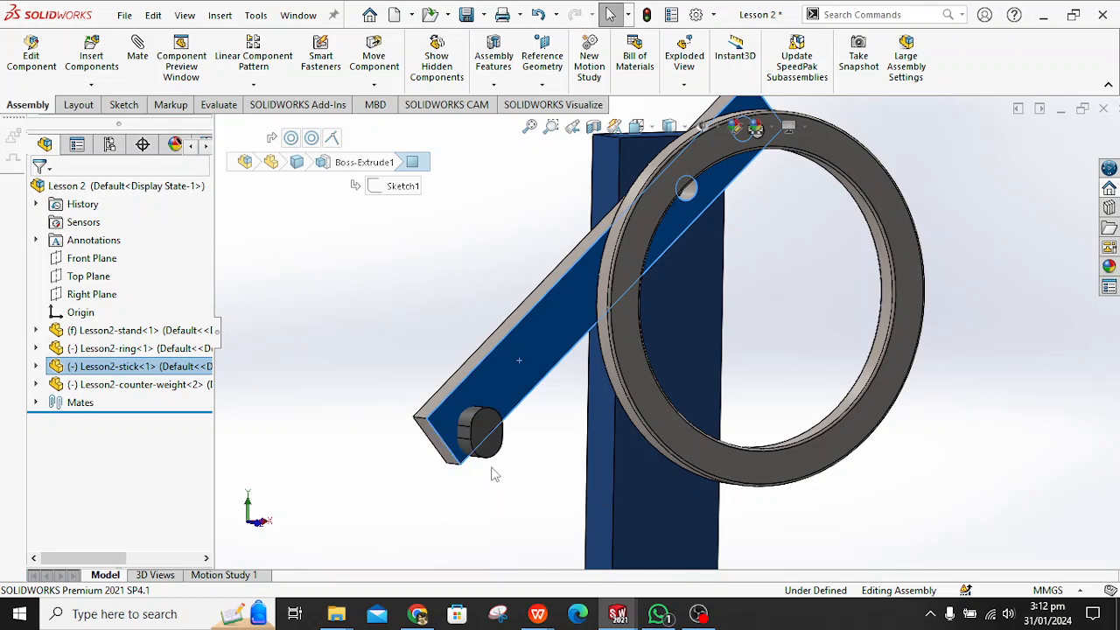
{"action": "middle_click_drag", "start_coordinate": [513, 520], "coordinate": [495, 491]}
Create a new part document and open a sketch on its Top Plane.
{"action": "left_click", "coordinate": [128, 15]}
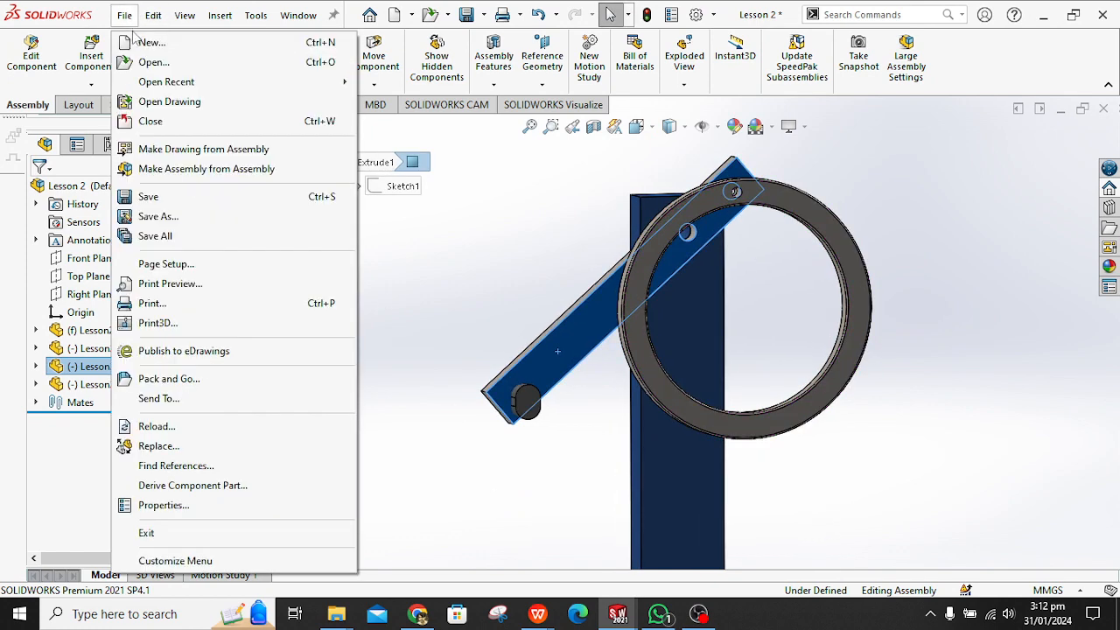
{"action": "left_click", "coordinate": [150, 40]}
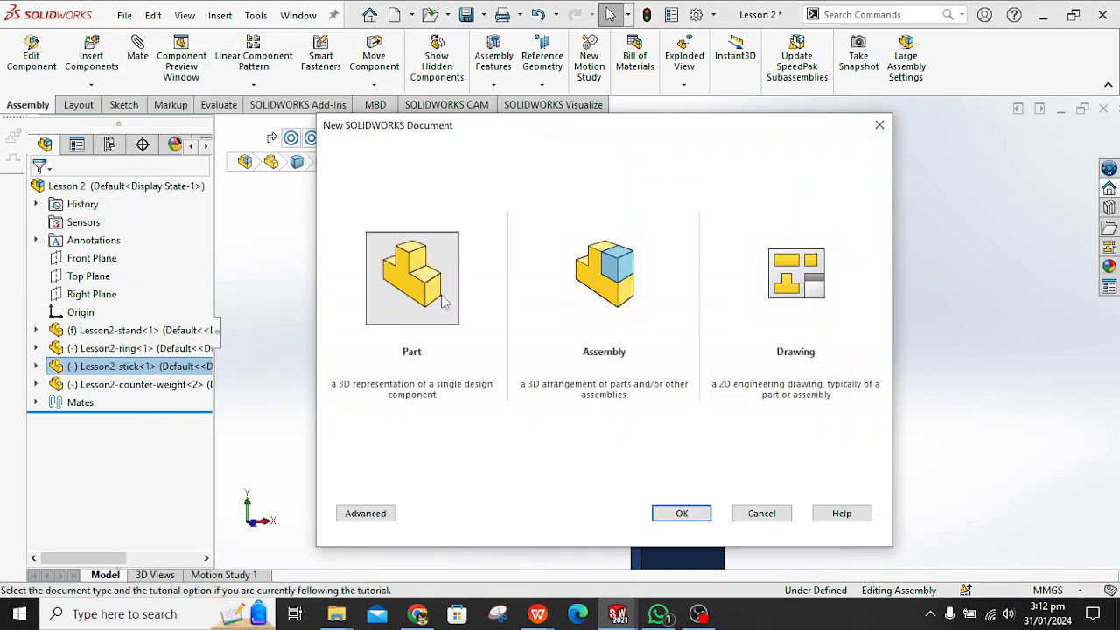
{"action": "left_click", "coordinate": [686, 516]}
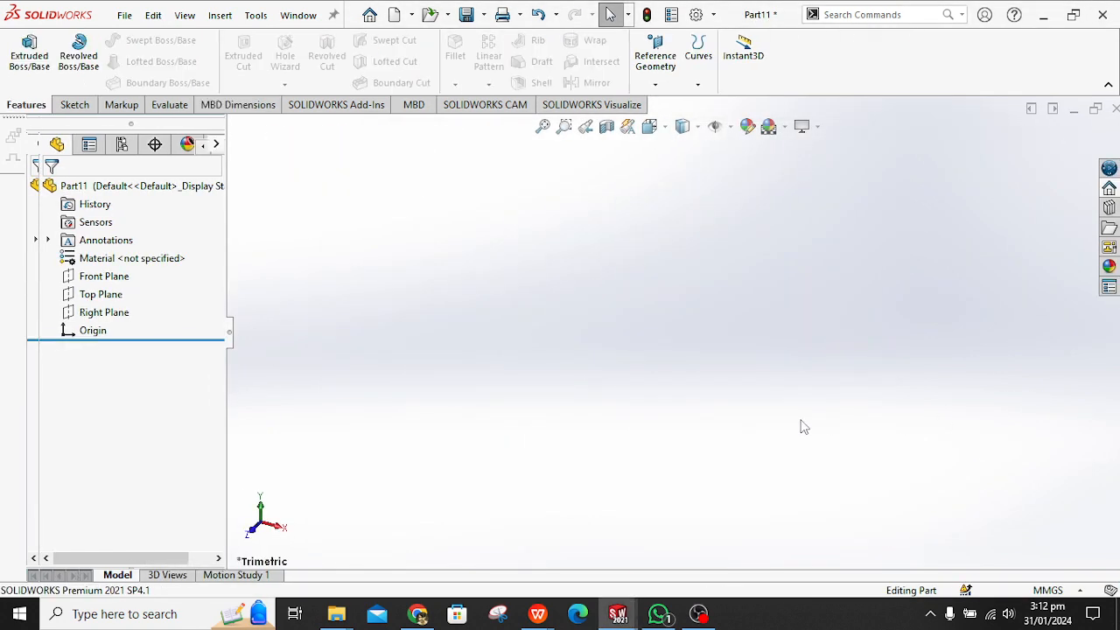
{"action": "left_click", "coordinate": [101, 294]}
{"action": "left_click", "coordinate": [120, 272]}
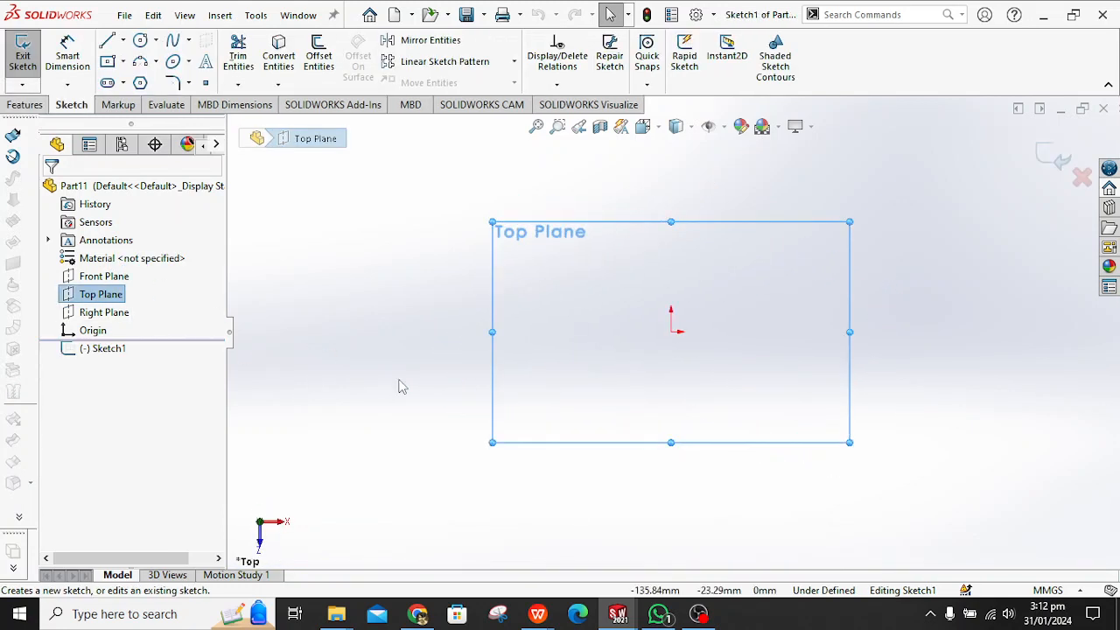
Sketch a center rectangle about 39 mm wide centred on the origin.
{"action": "left_click", "coordinate": [123, 61]}
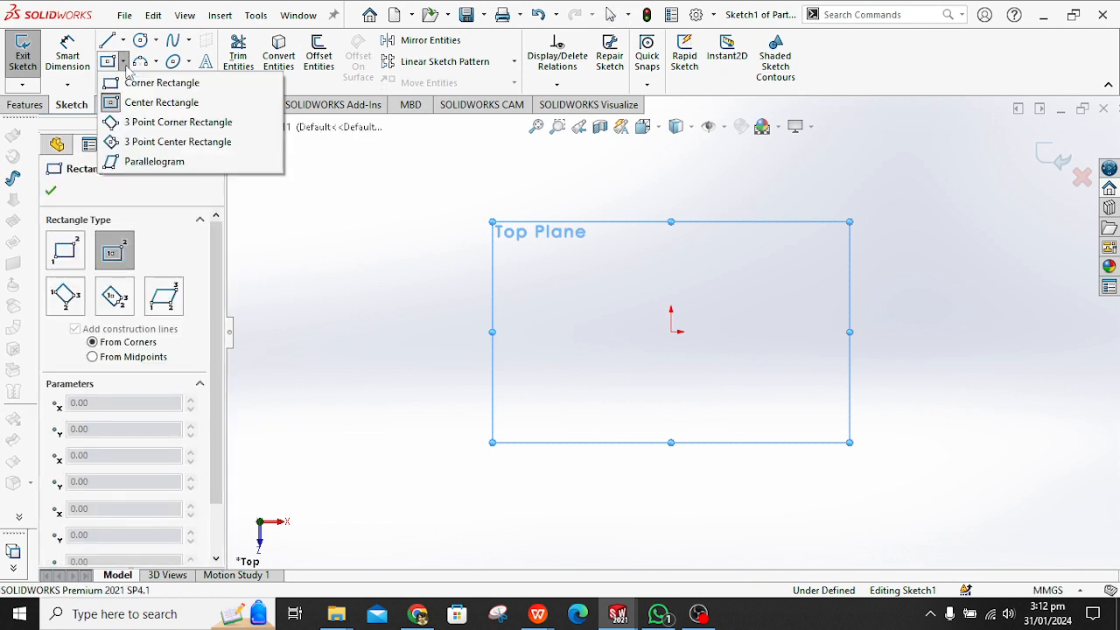
{"action": "left_click", "coordinate": [120, 103]}
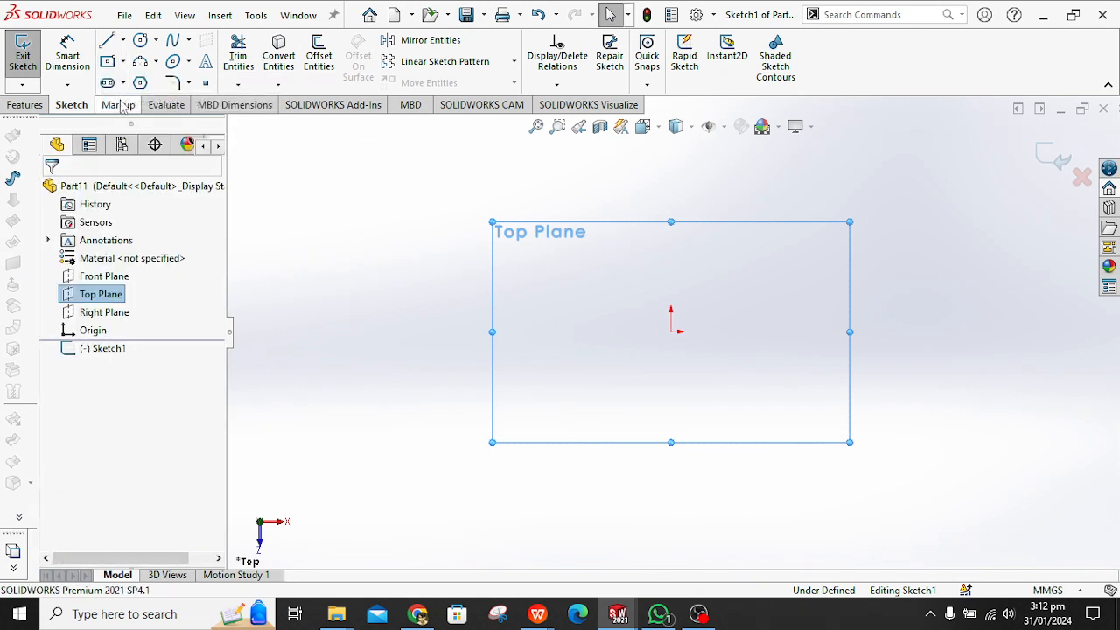
{"action": "left_click", "coordinate": [672, 335]}
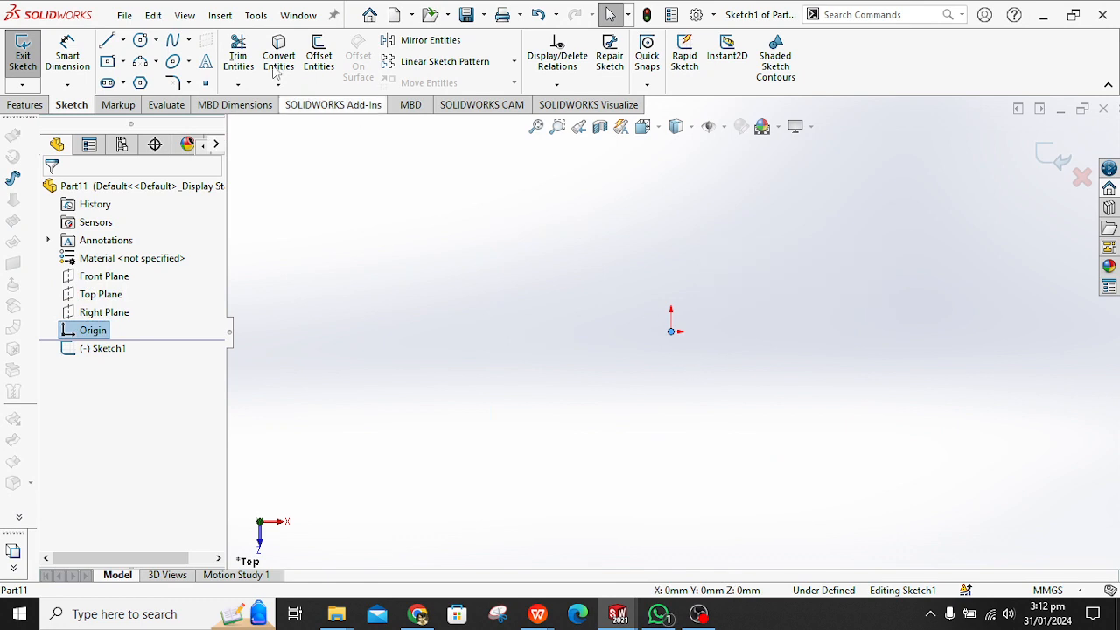
{"action": "left_click", "coordinate": [672, 331]}
{"action": "left_click", "coordinate": [711, 376]}
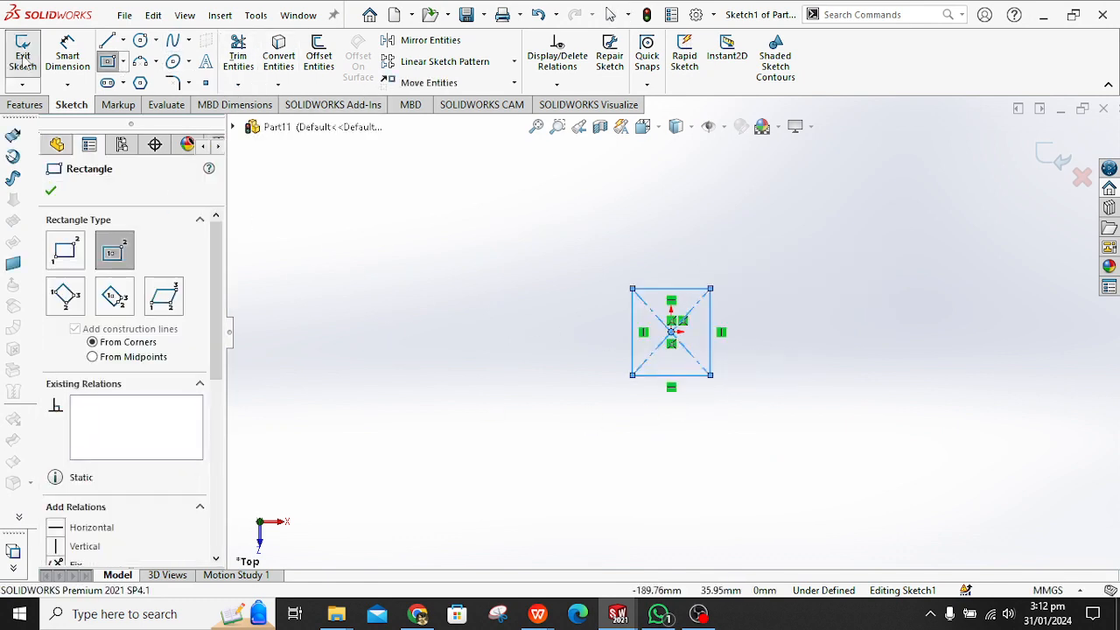
Dimension the rectangle's horizontal and vertical sides to 25 mm each.
{"action": "left_click", "coordinate": [68, 54]}
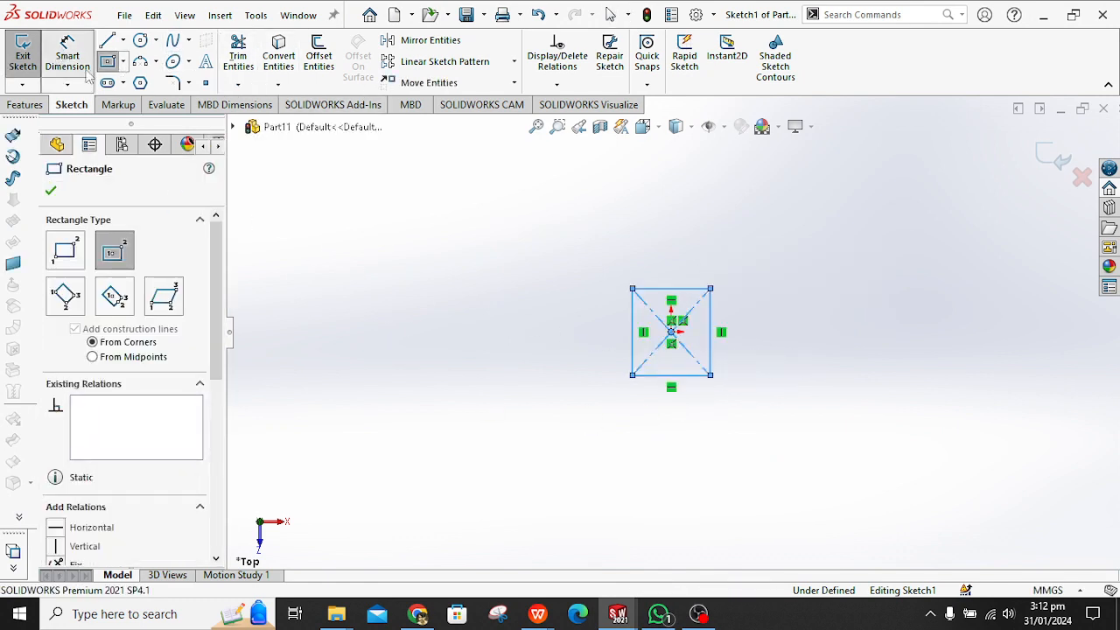
{"action": "left_click", "coordinate": [696, 376]}
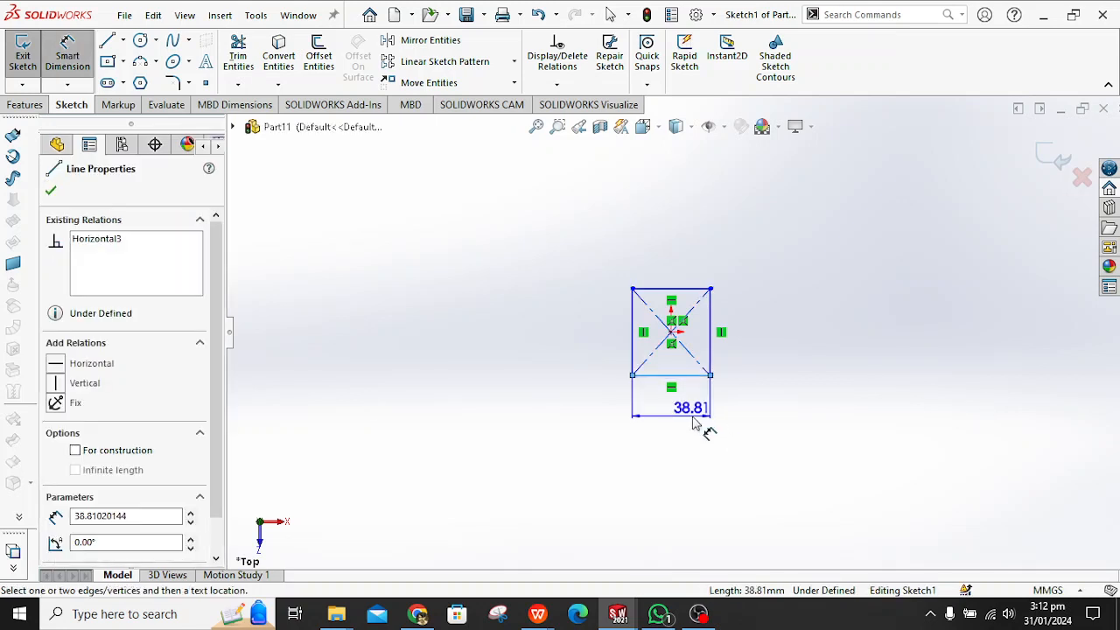
{"action": "left_click", "coordinate": [610, 462]}
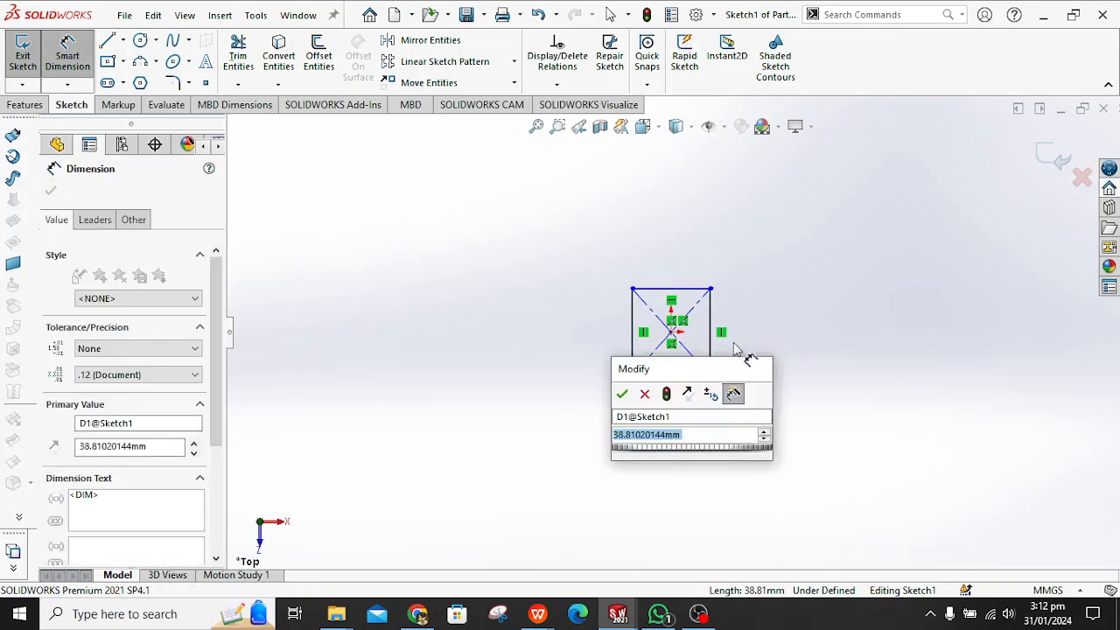
{"action": "type", "text": "25"}
{"action": "key", "text": "Return"}
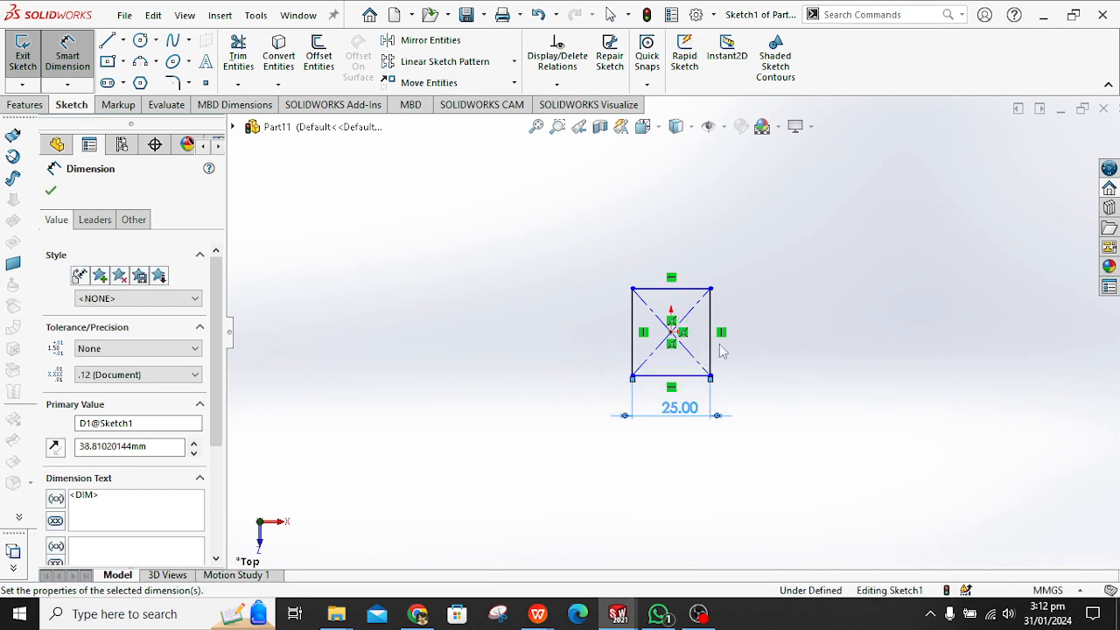
{"action": "left_click", "coordinate": [710, 356]}
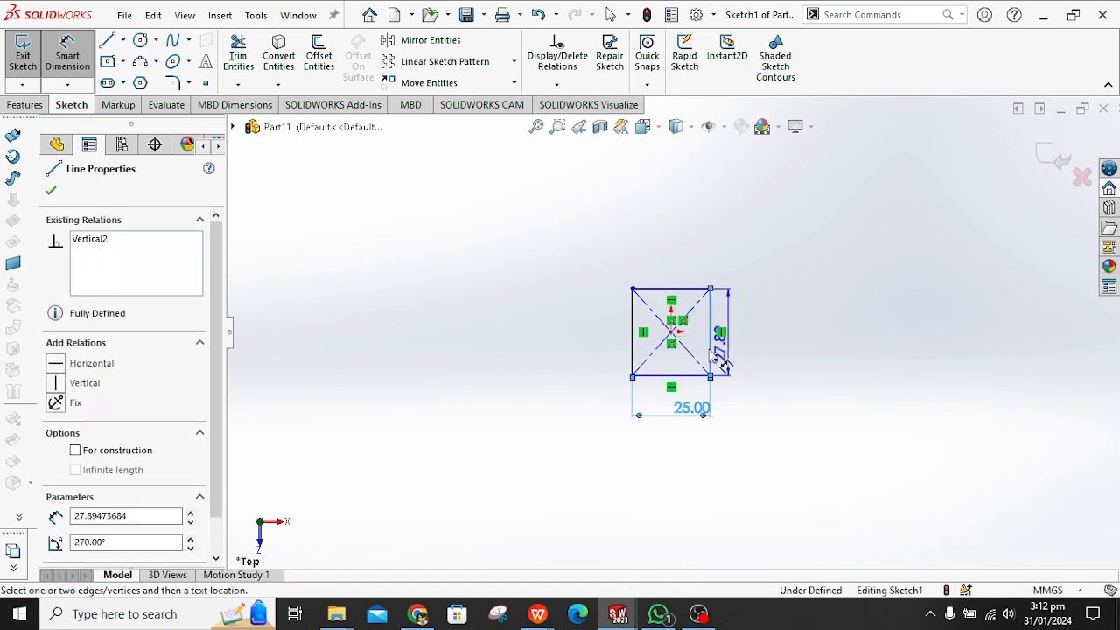
{"action": "left_click", "coordinate": [762, 369]}
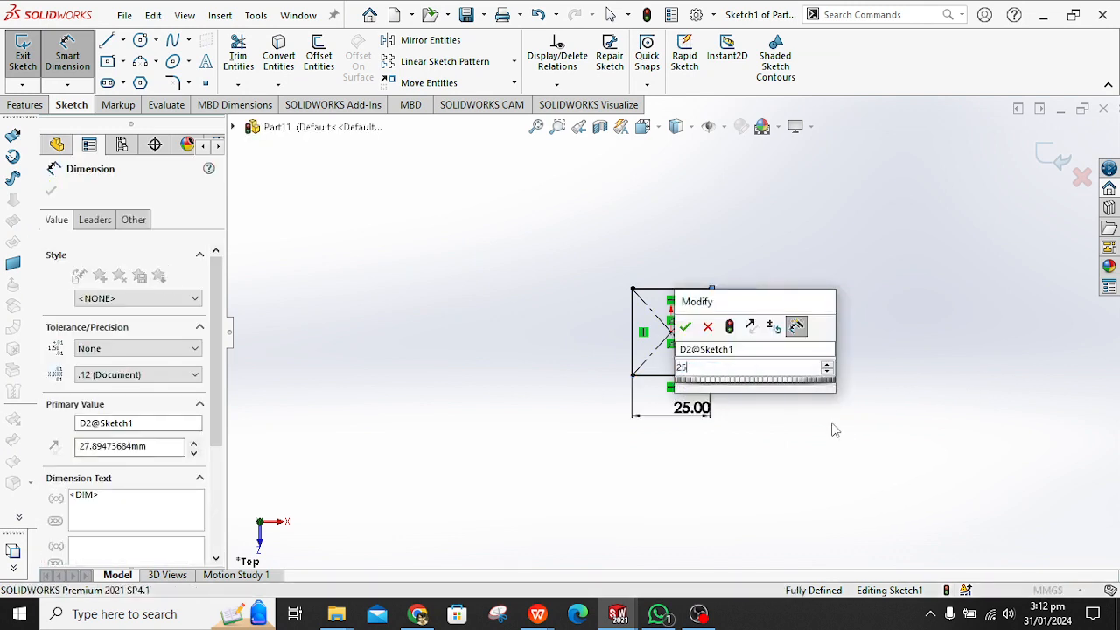
{"action": "key", "text": "Return"}
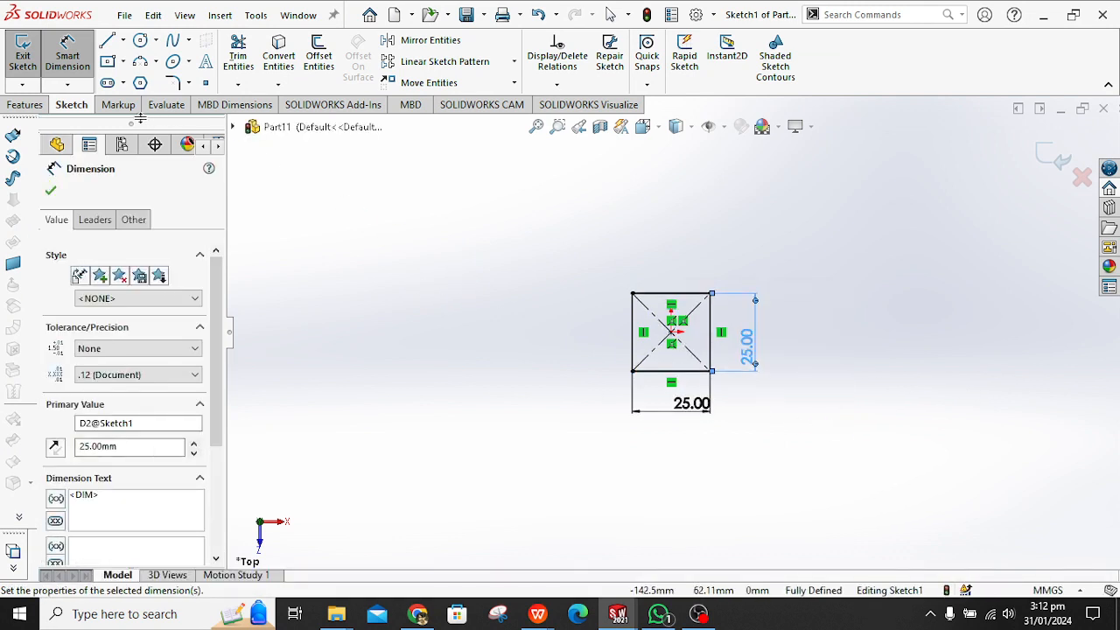
Extrude the 25 mm square sketch into a solid block with a blind depth of 10 mm.
{"action": "left_click", "coordinate": [26, 105]}
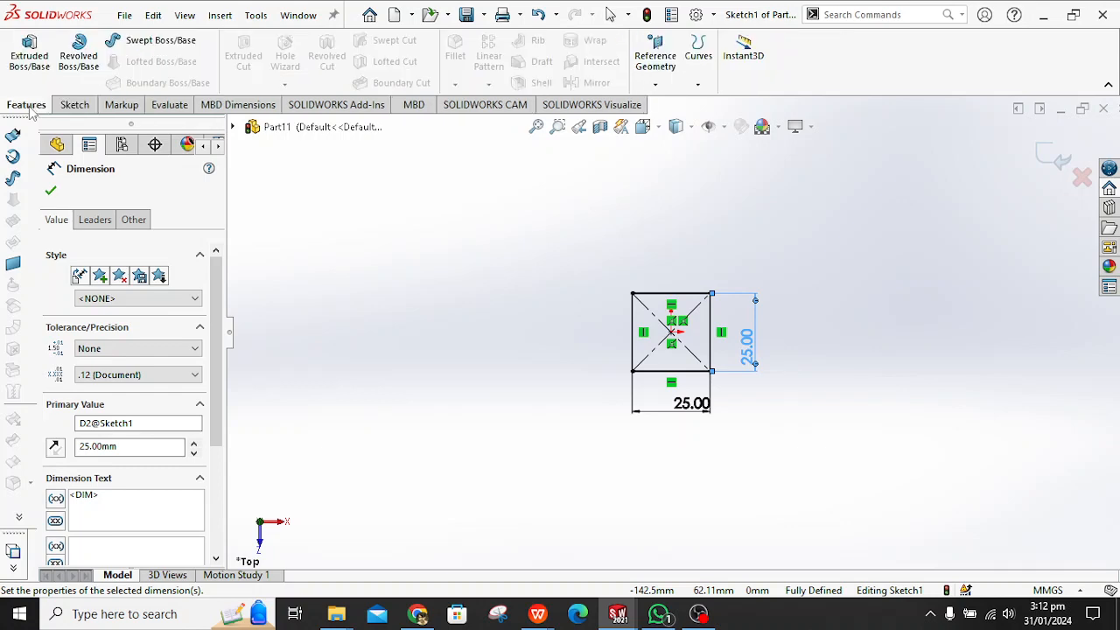
{"action": "left_click", "coordinate": [29, 56]}
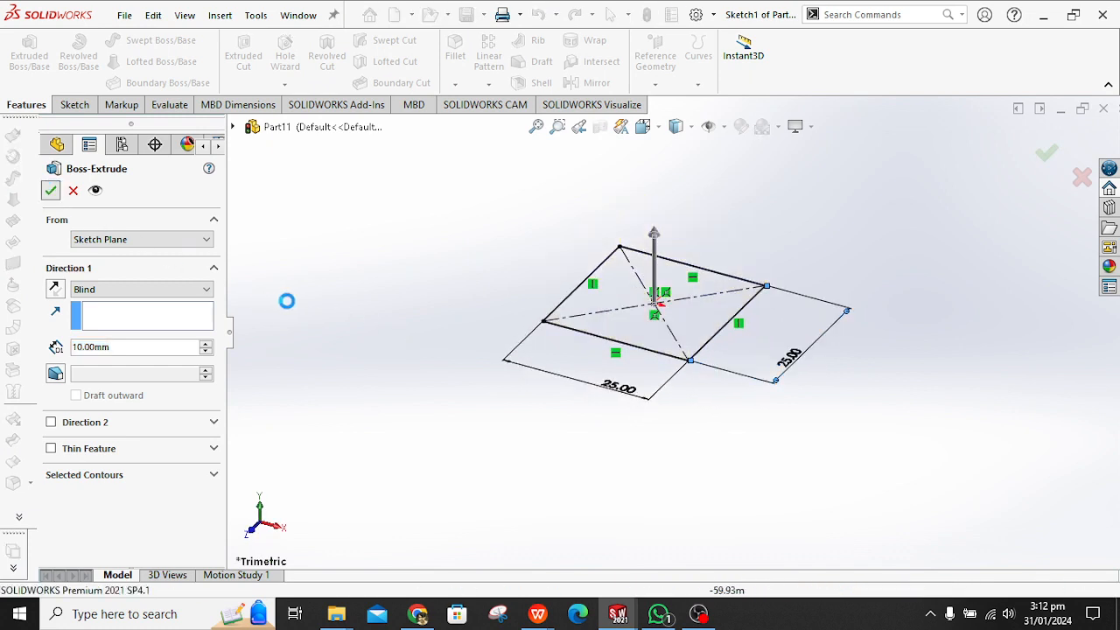
{"action": "key", "text": "Return"}
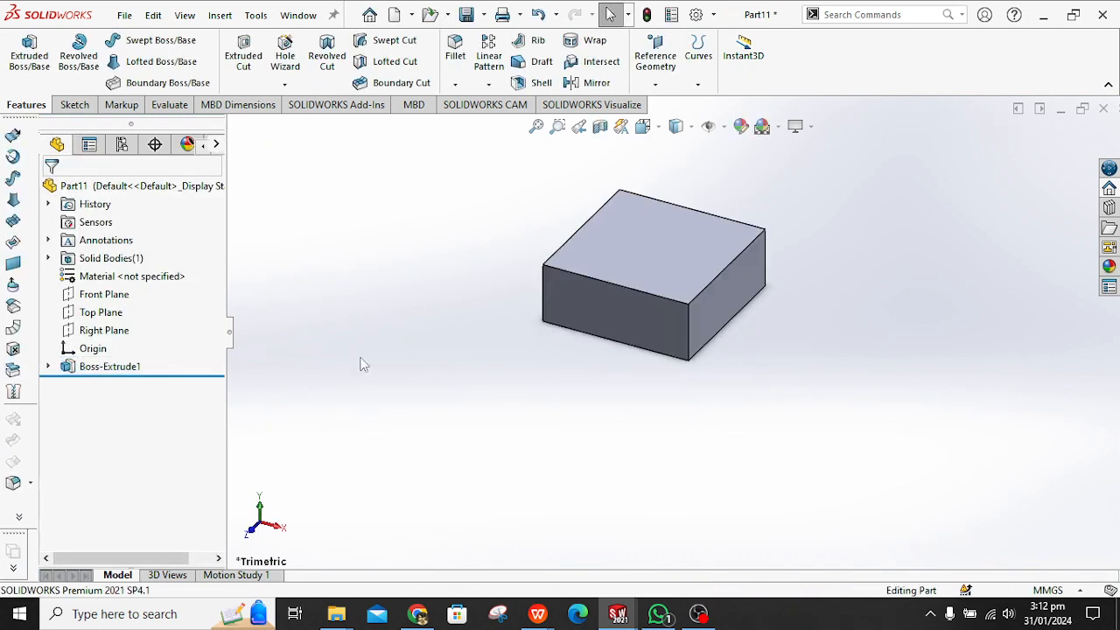
Switch to the Lesson 2 assembly and examine how the counter-weight sits on the stick, ending in a front view.
{"action": "mouse_move", "coordinate": [618, 613]}
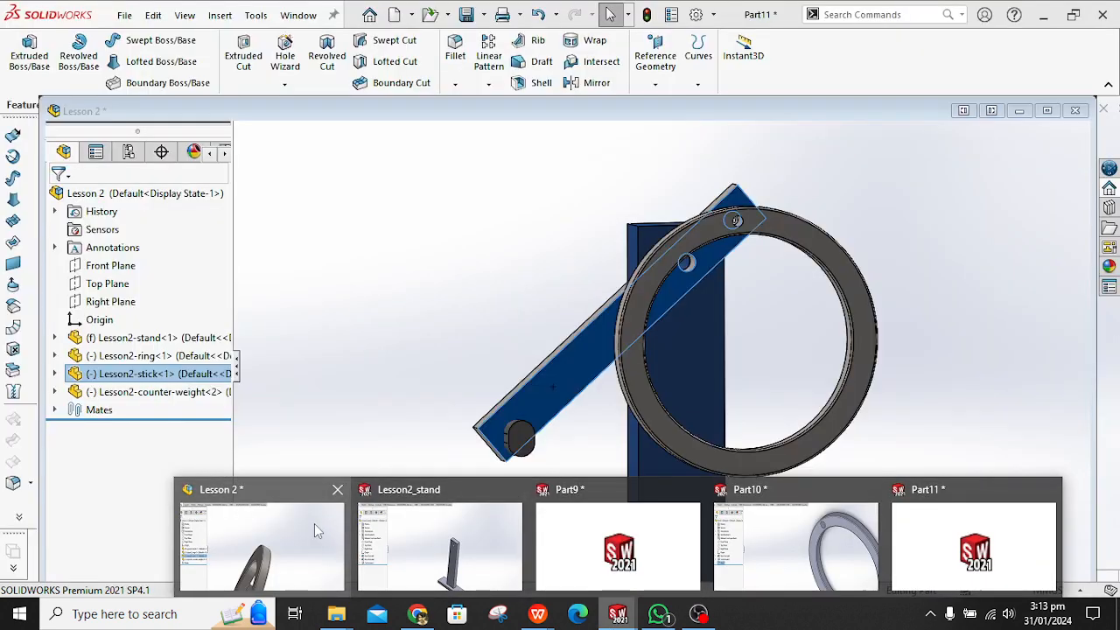
{"action": "left_click", "coordinate": [314, 523]}
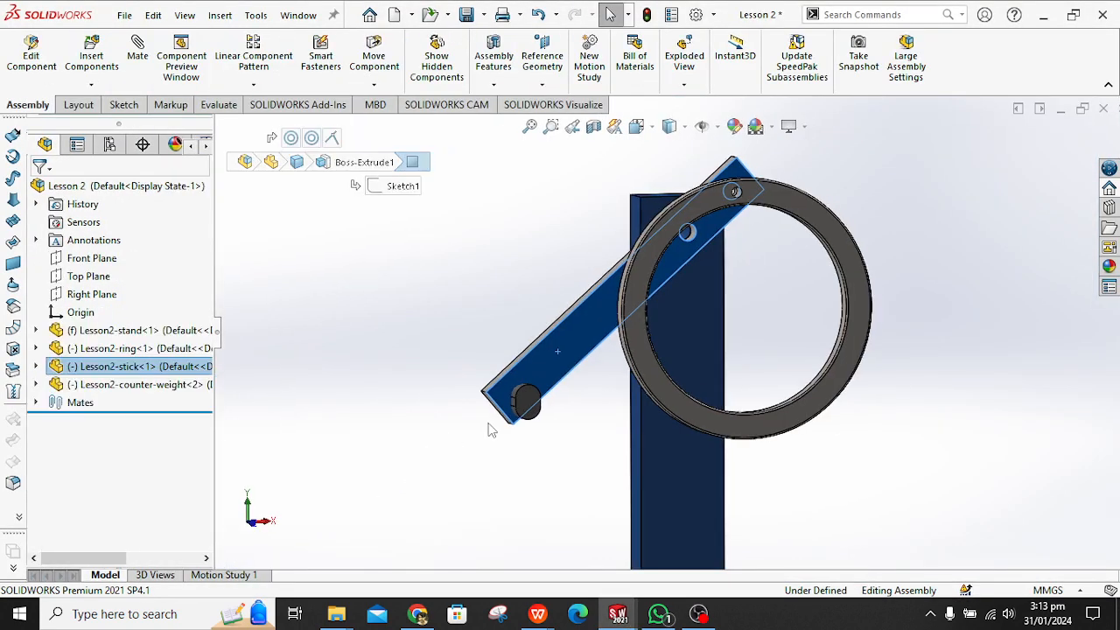
{"action": "middle_click_drag", "start_coordinate": [820, 451], "coordinate": [887, 488]}
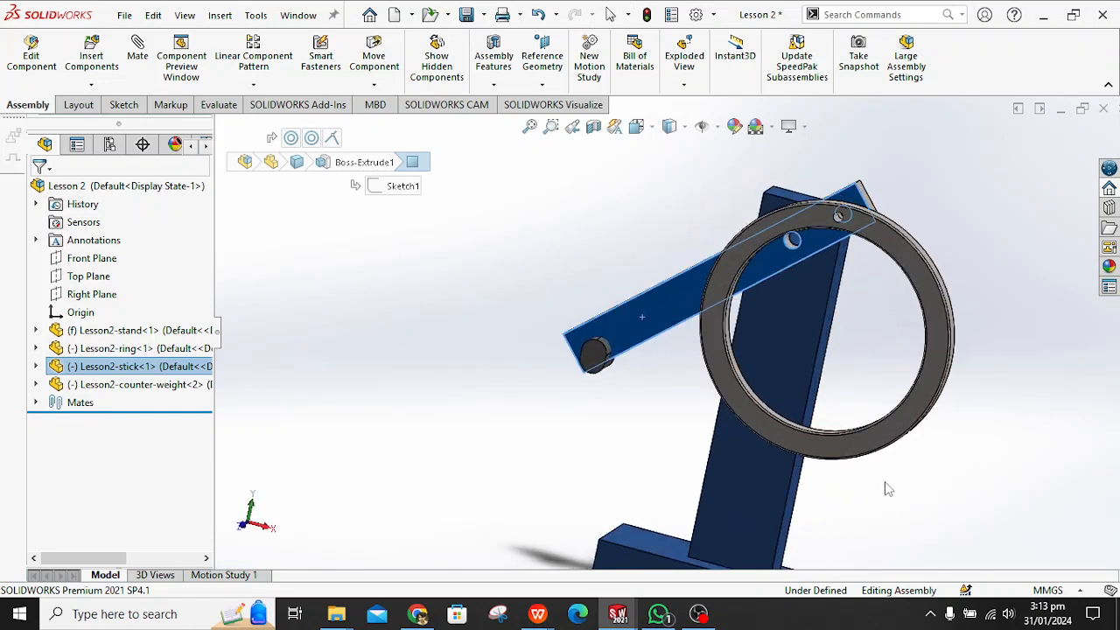
{"action": "left_click", "coordinate": [243, 526]}
{"action": "scroll", "coordinate": [558, 455], "scroll_direction": "up", "scroll_amount": 2}
{"action": "scroll", "coordinate": [603, 422], "scroll_direction": "down", "scroll_amount": 1}
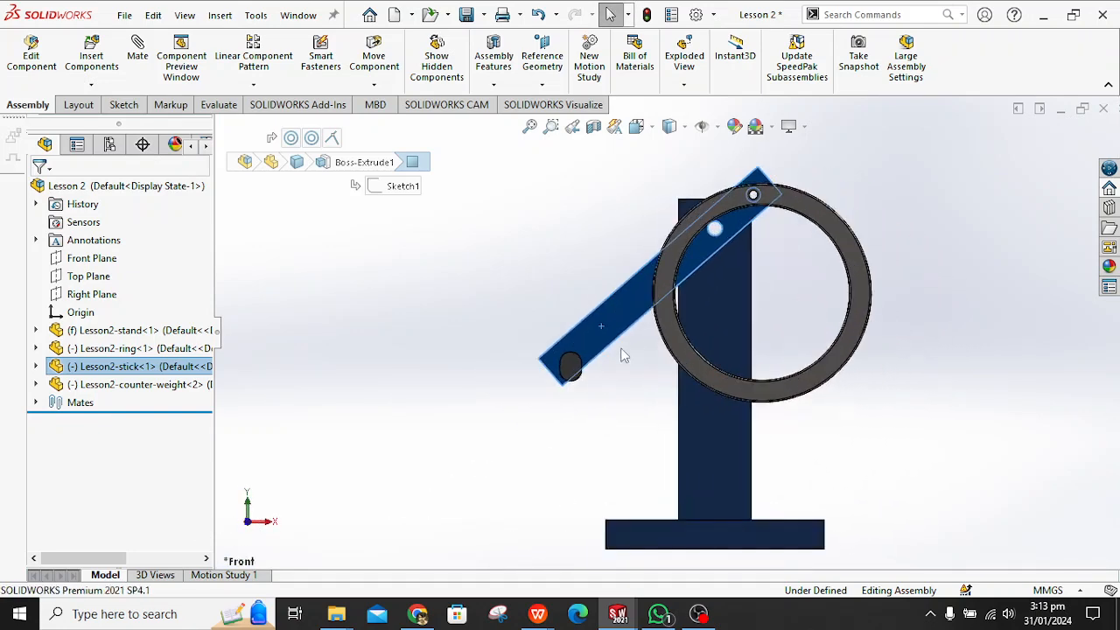
Swing the stick and the ring around the stand, away from the counter-weight, to try out their motion.
{"action": "left_click_drag", "start_coordinate": [589, 349], "coordinate": [854, 333]}
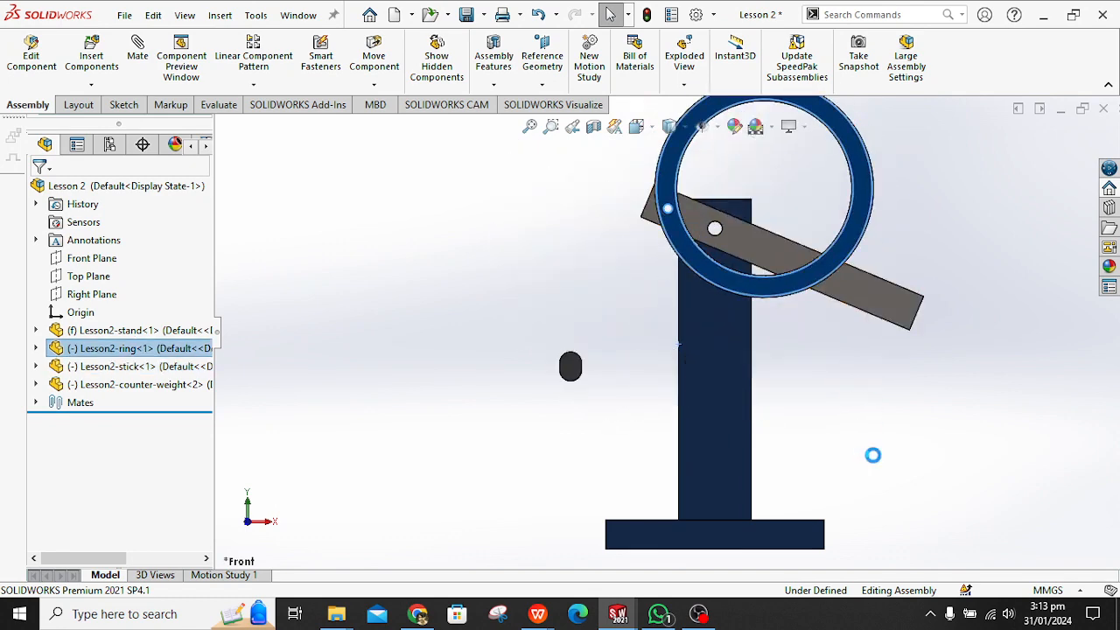
{"action": "scroll", "coordinate": [867, 390], "scroll_direction": "up", "scroll_amount": 3}
{"action": "left_click", "coordinate": [766, 355]}
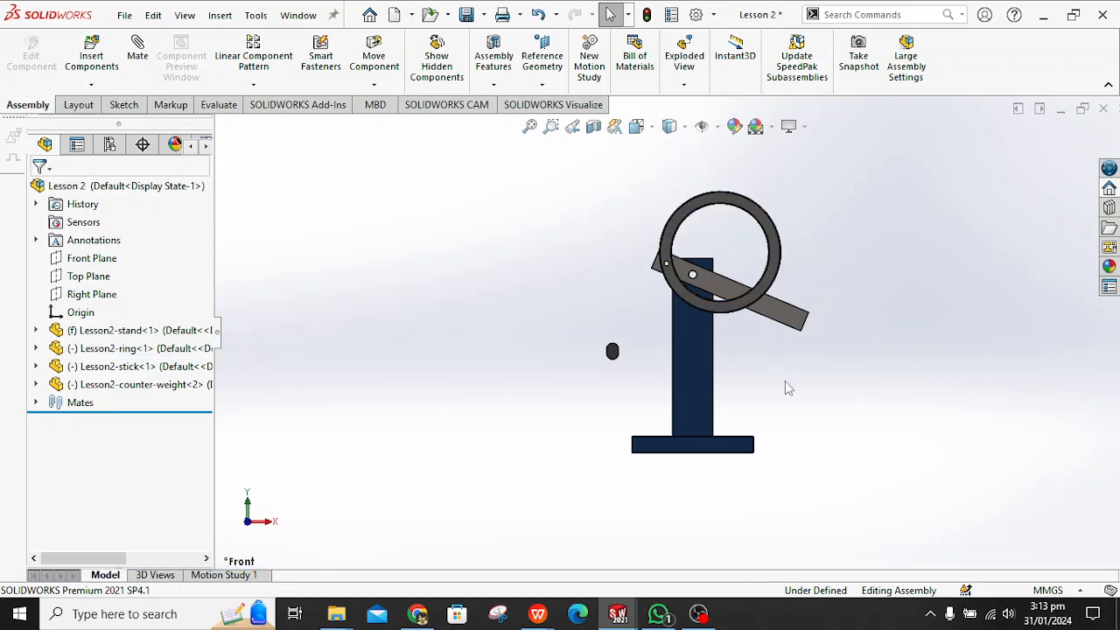
{"action": "middle_click_drag", "start_coordinate": [782, 365], "coordinate": [744, 416]}
{"action": "scroll", "coordinate": [764, 320], "scroll_direction": "down", "scroll_amount": 3}
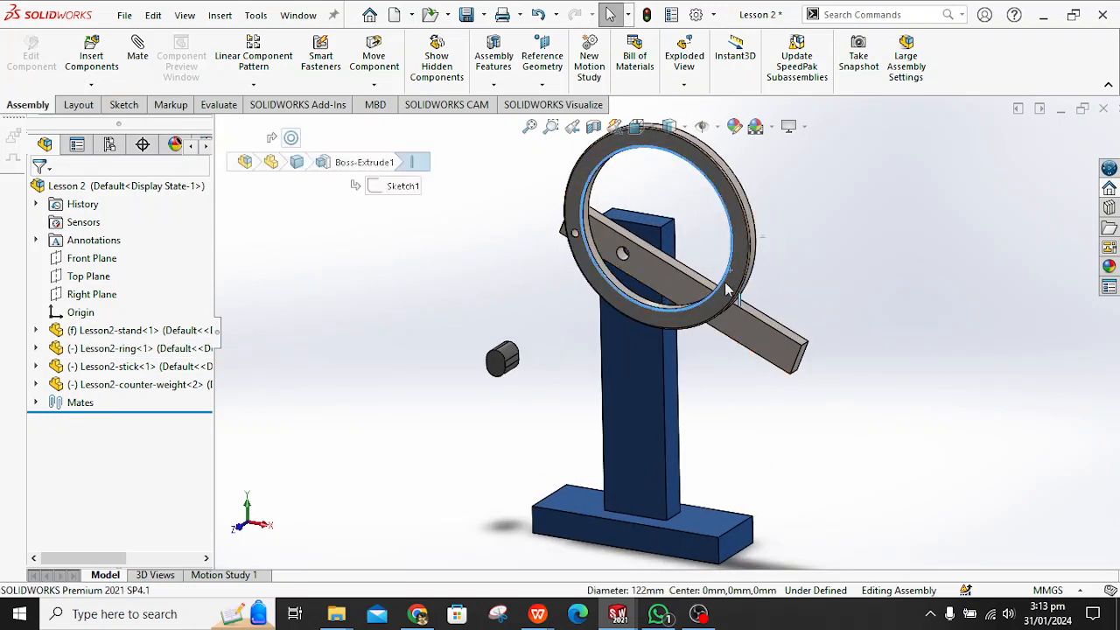
{"action": "left_click_drag", "start_coordinate": [534, 254], "coordinate": [681, 374]}
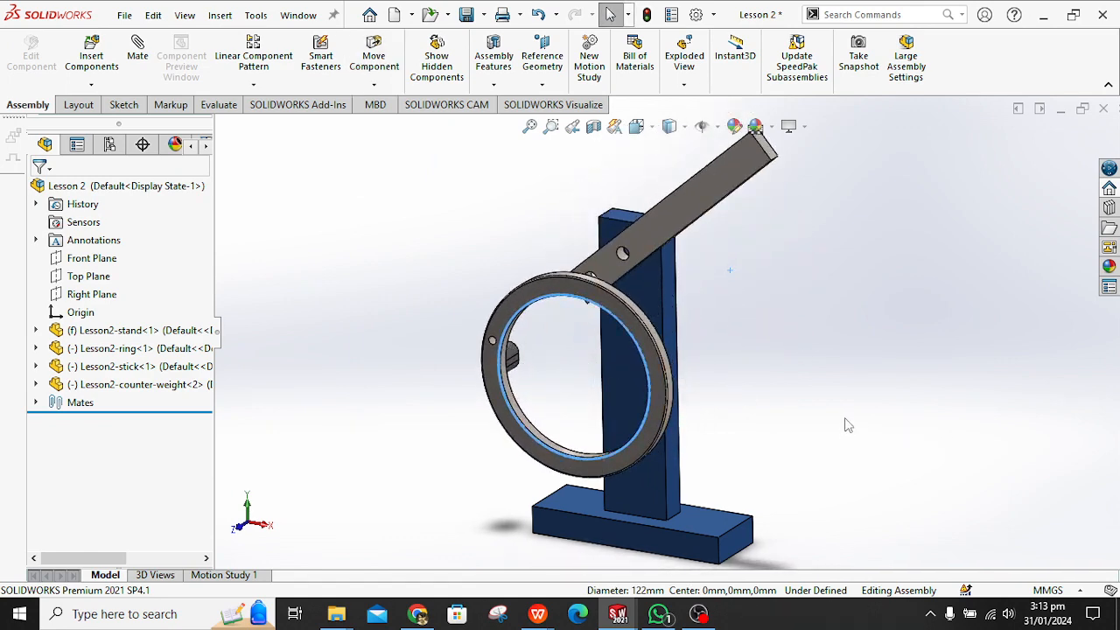